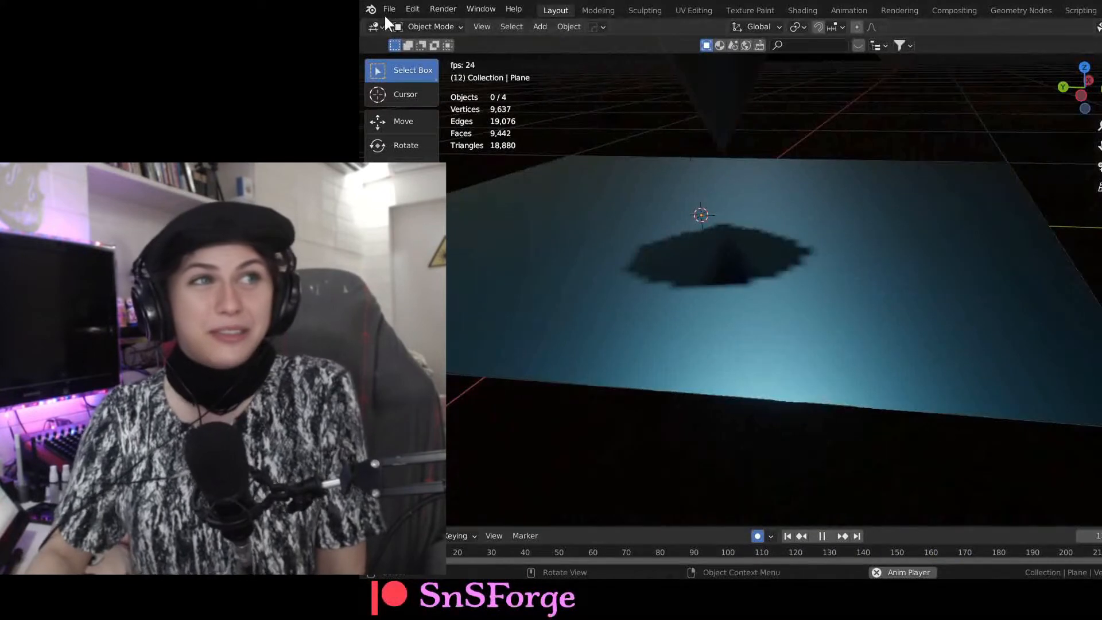
# - Start a new General file, discarding the current scene, and hide the default cube
pyautogui.click(389, 9)
pyautogui.moveTo(398, 24)
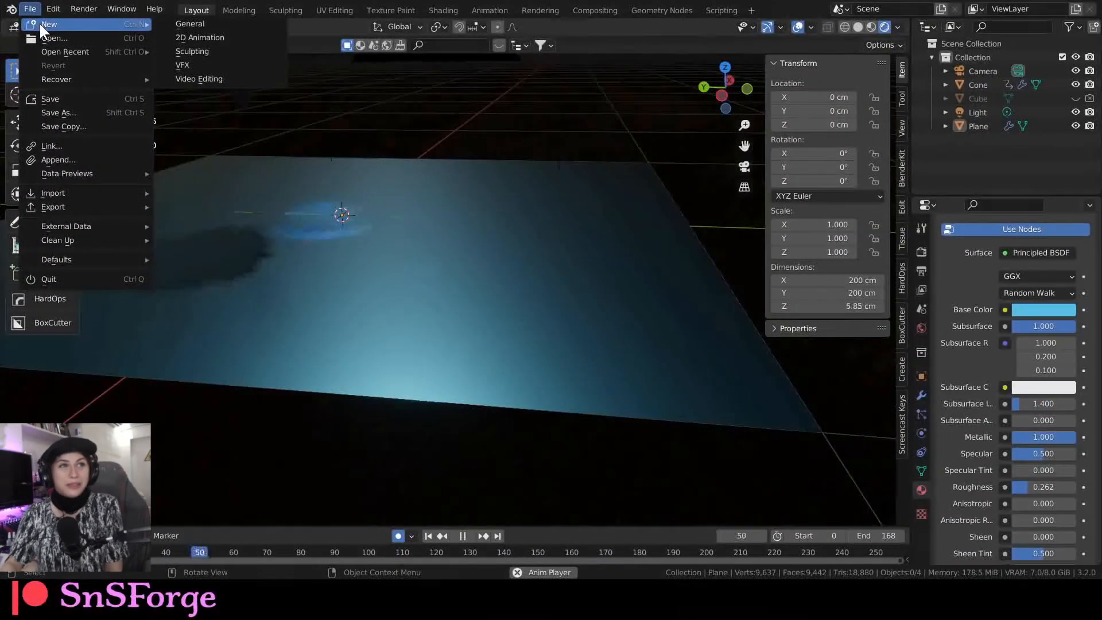
pyautogui.click(205, 23)
pyautogui.click(575, 313)
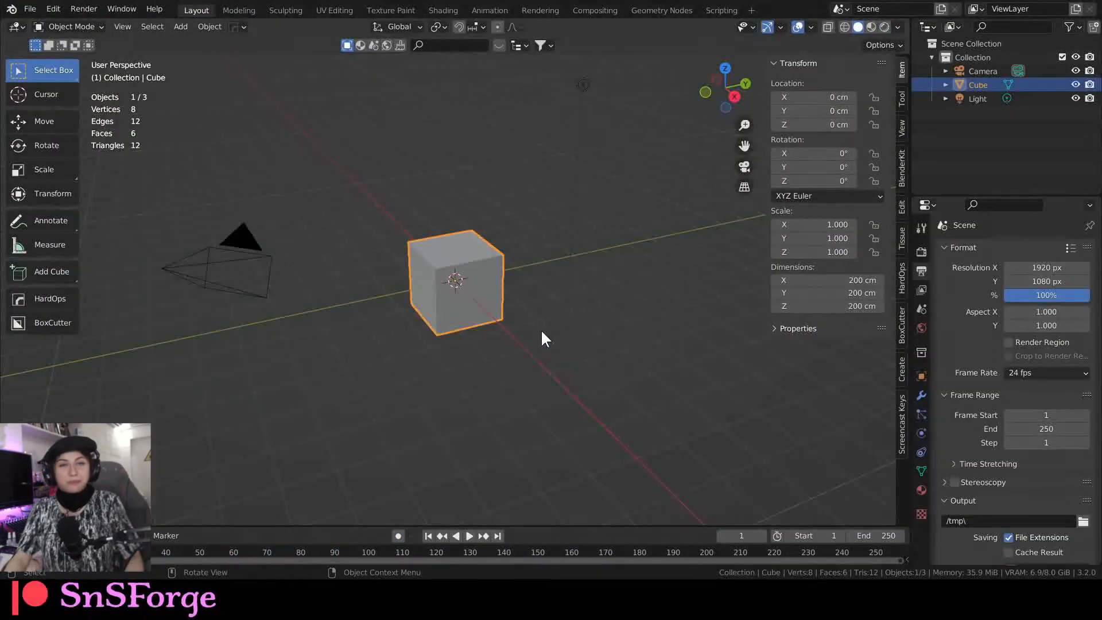
pyautogui.click(1076, 85)
# - Add a plane mesh at the world origin
pyautogui.moveTo(463, 256); pyautogui.dragTo(409, 244, button='middle')
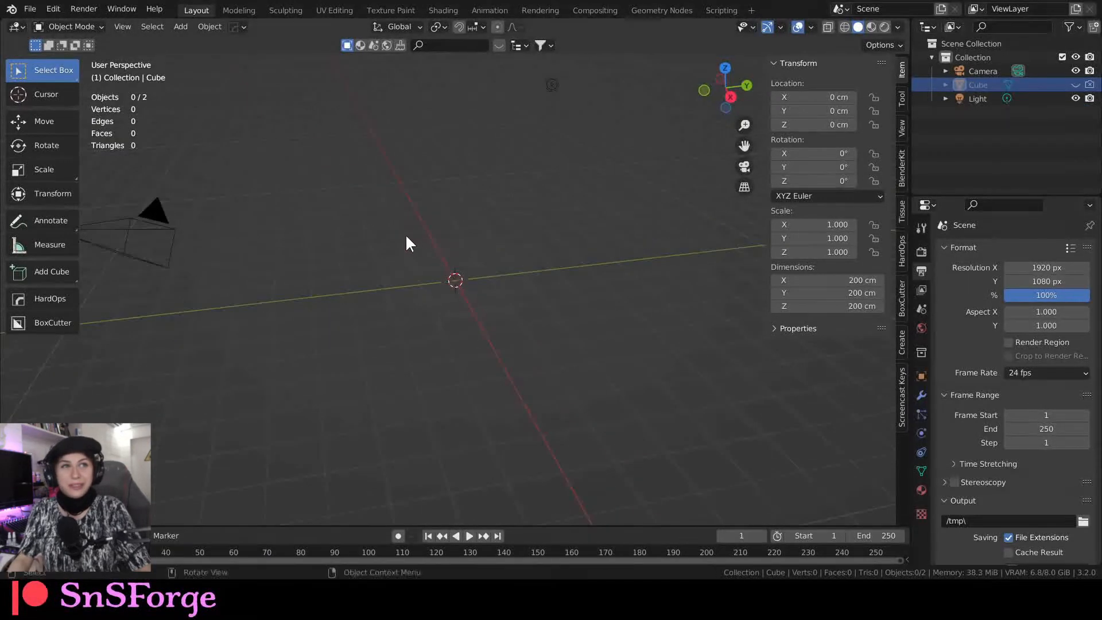
pyautogui.click(183, 27)
pyautogui.moveTo(211, 43)
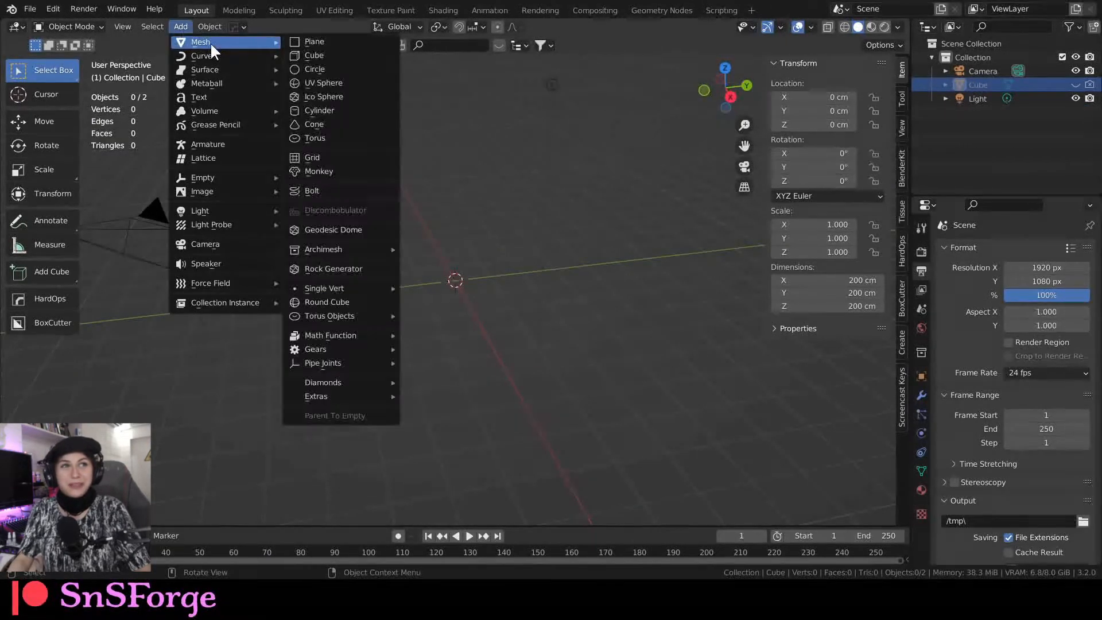
pyautogui.click(314, 41)
# - Subdivide the whole plane in Edit Mode with 96 cuts and return to Object Mode
pyautogui.scroll(8, 508, 303)
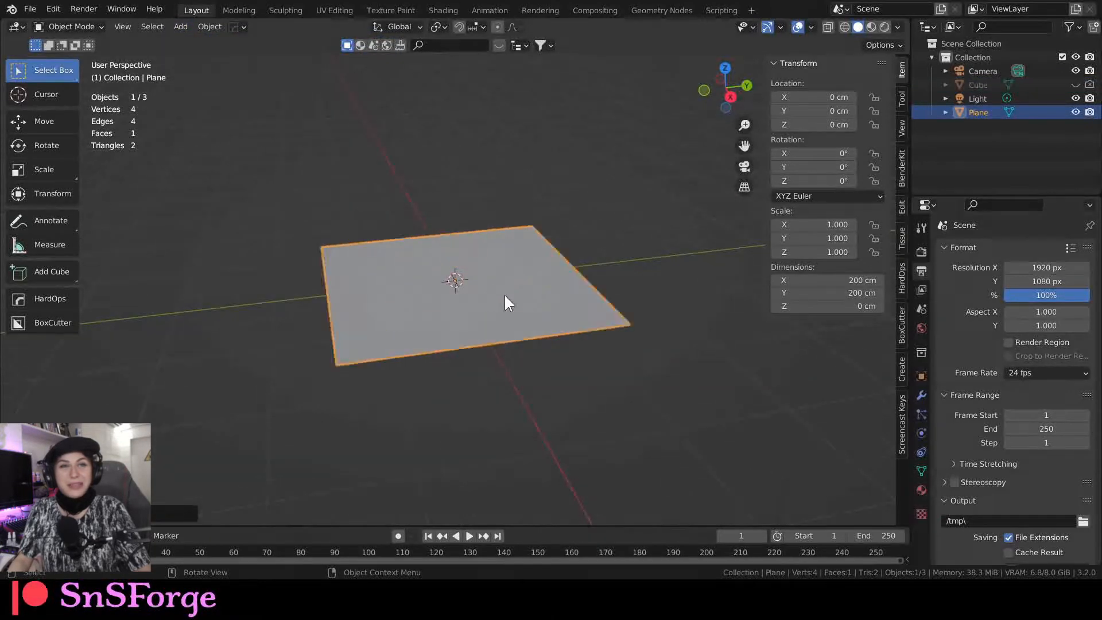
pyautogui.moveTo(434, 291); pyautogui.dragTo(467, 290, button='middle')
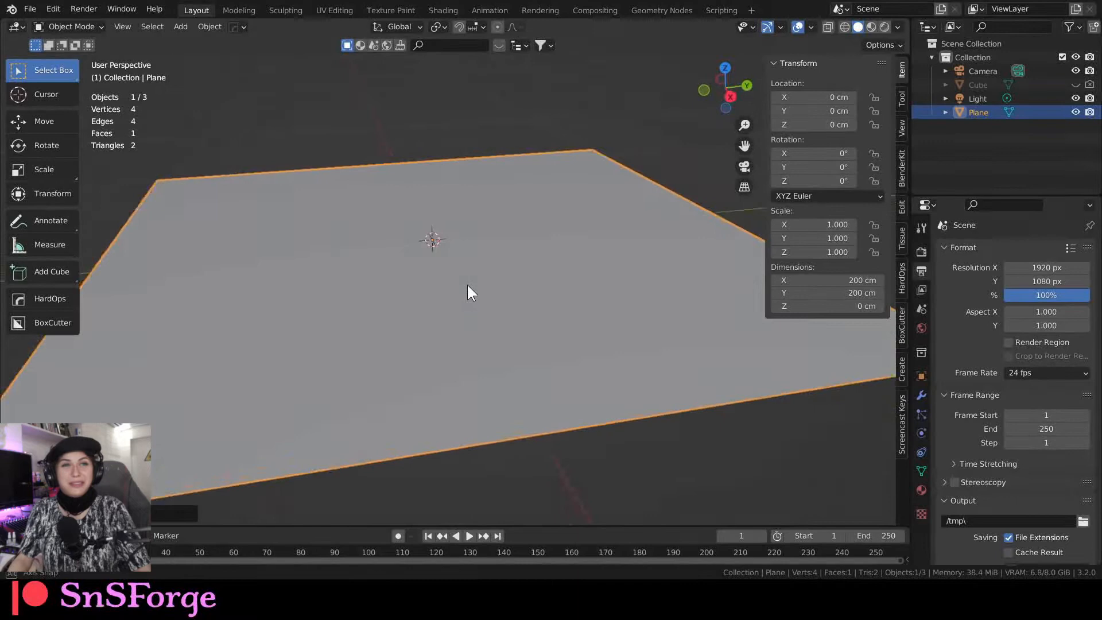
pyautogui.press('Tab')
pyautogui.rightClick(349, 257)
pyautogui.click(343, 250)
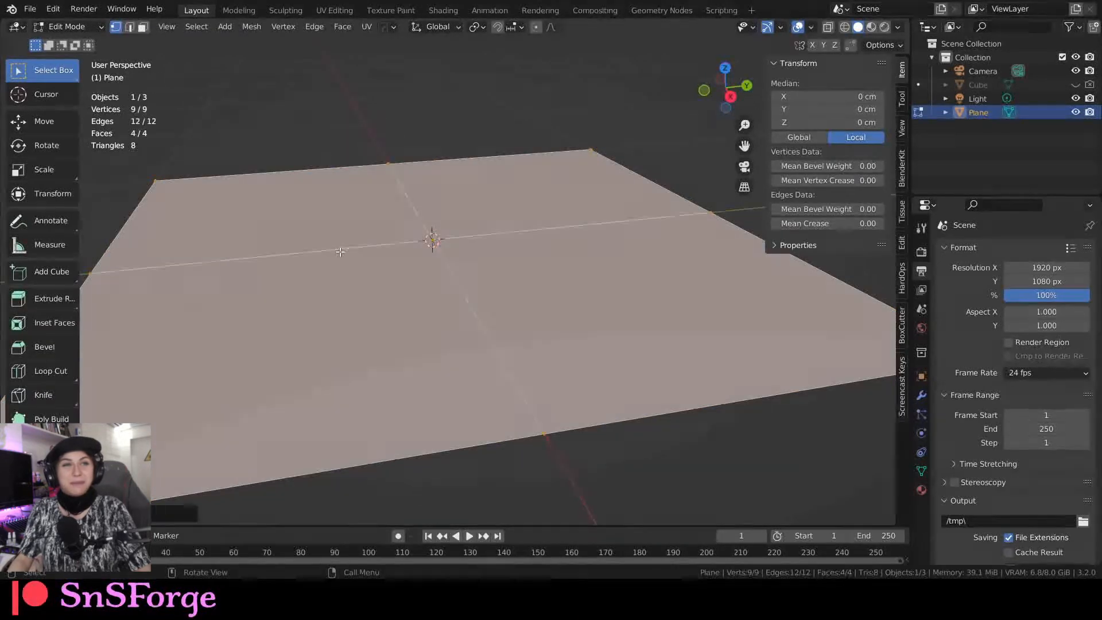
pyautogui.click(173, 513)
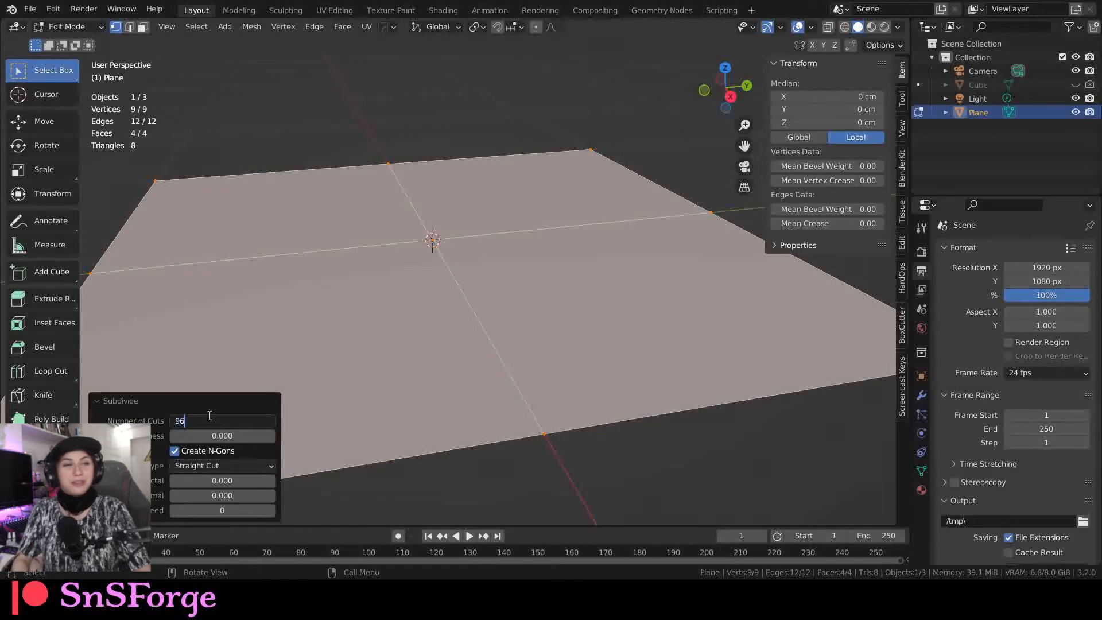
pyautogui.press('Return')
pyautogui.press('Tab')
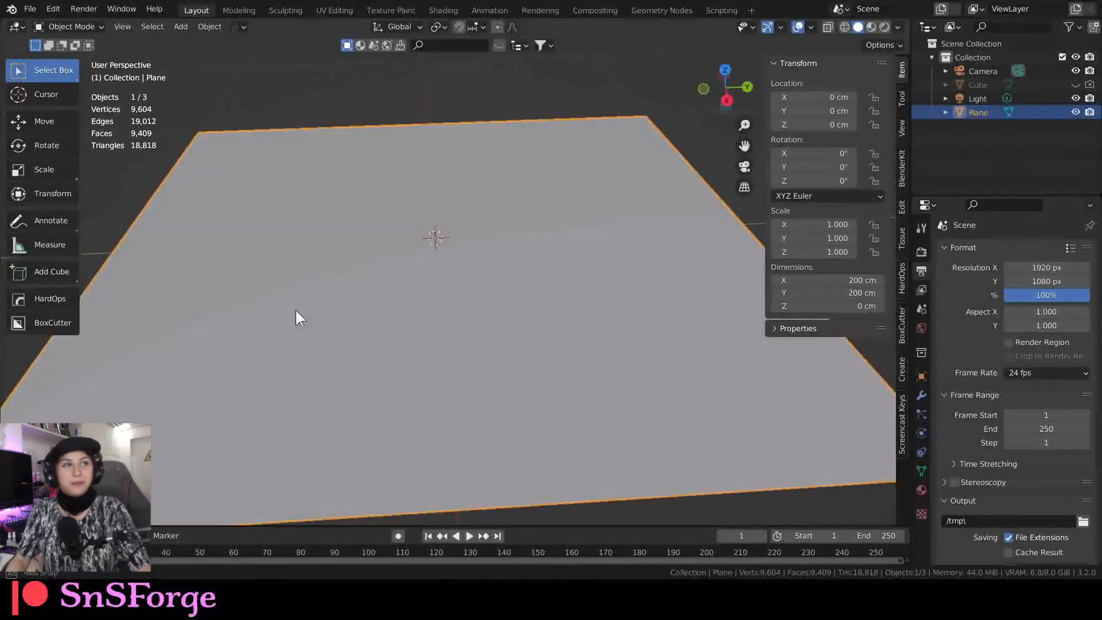
# - Apply Shade Smooth to the subdivided plane
pyautogui.scroll(1, 296, 312)
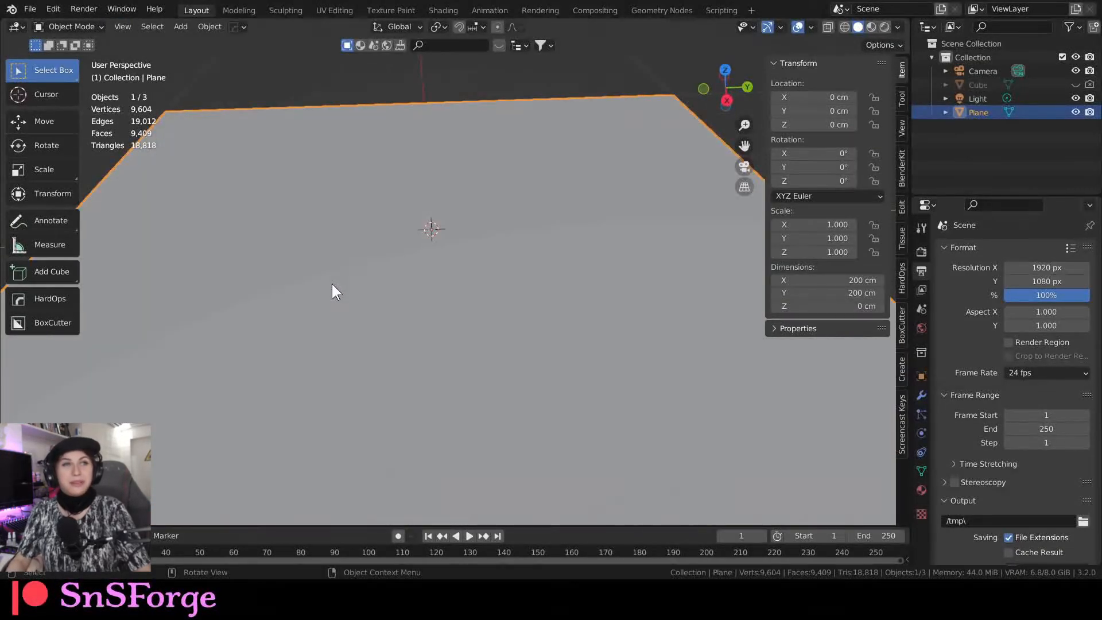
pyautogui.scroll(-2, 332, 284)
pyautogui.moveTo(332, 283); pyautogui.dragTo(354, 288, button='middle')
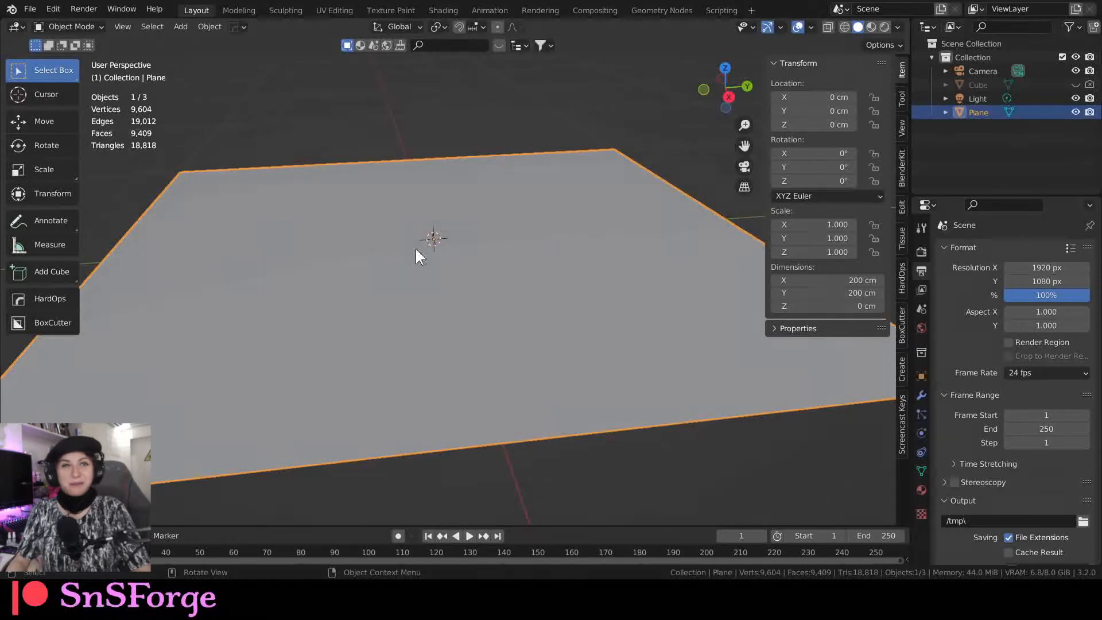
pyautogui.rightClick(335, 246)
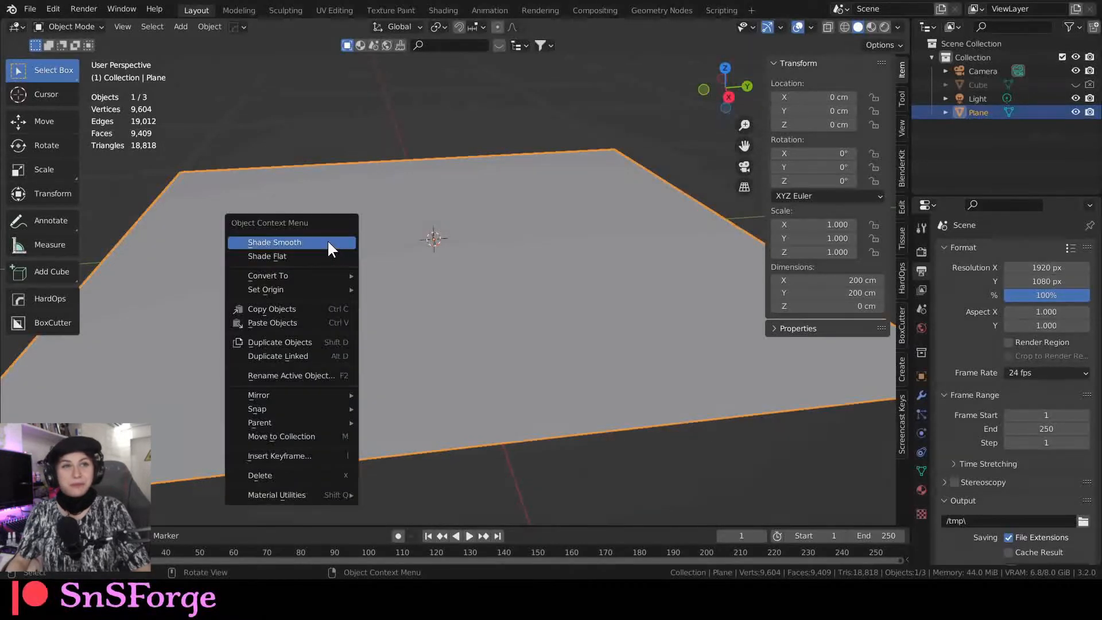
pyautogui.click(331, 244)
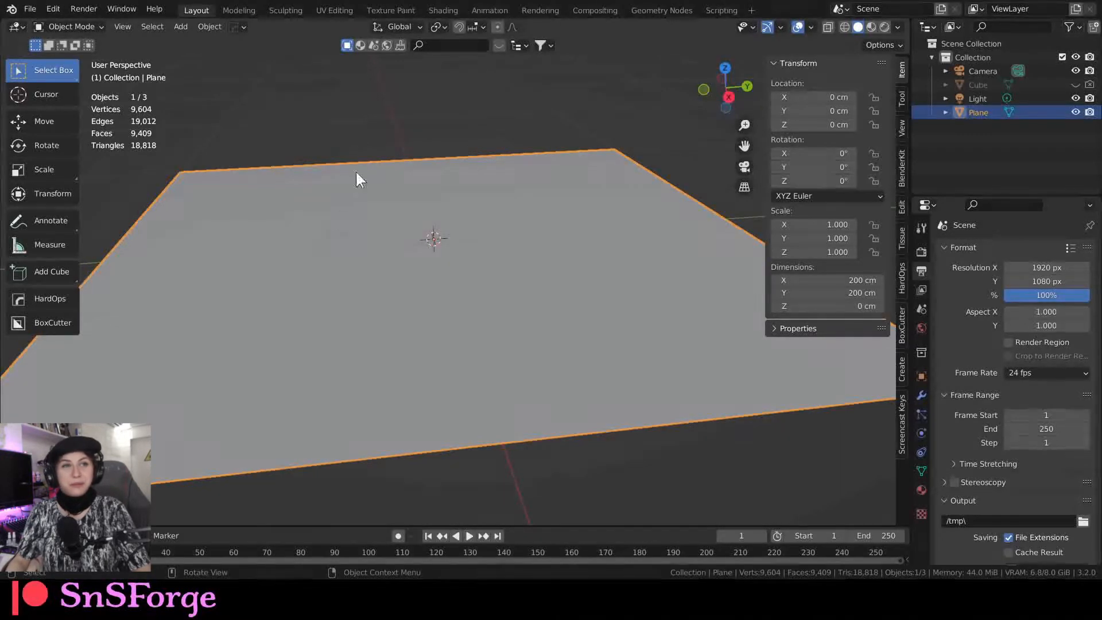
# - Add a cone mesh at the origin and set its X, Y and Z scale to 0.2
pyautogui.click(181, 27)
pyautogui.moveTo(200, 42)
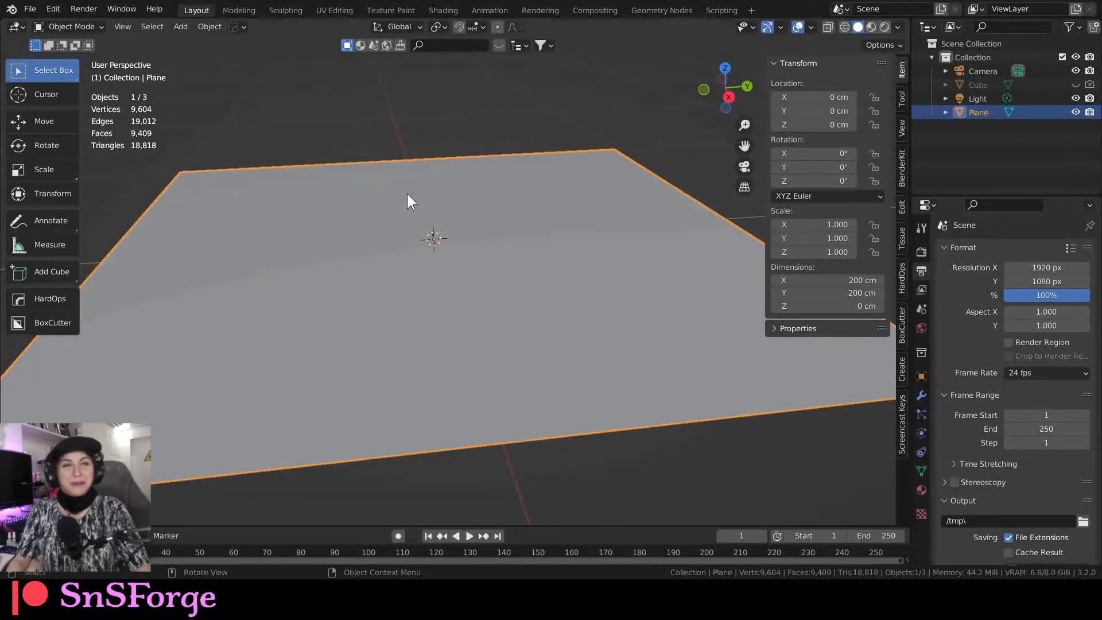
pyautogui.click(181, 27)
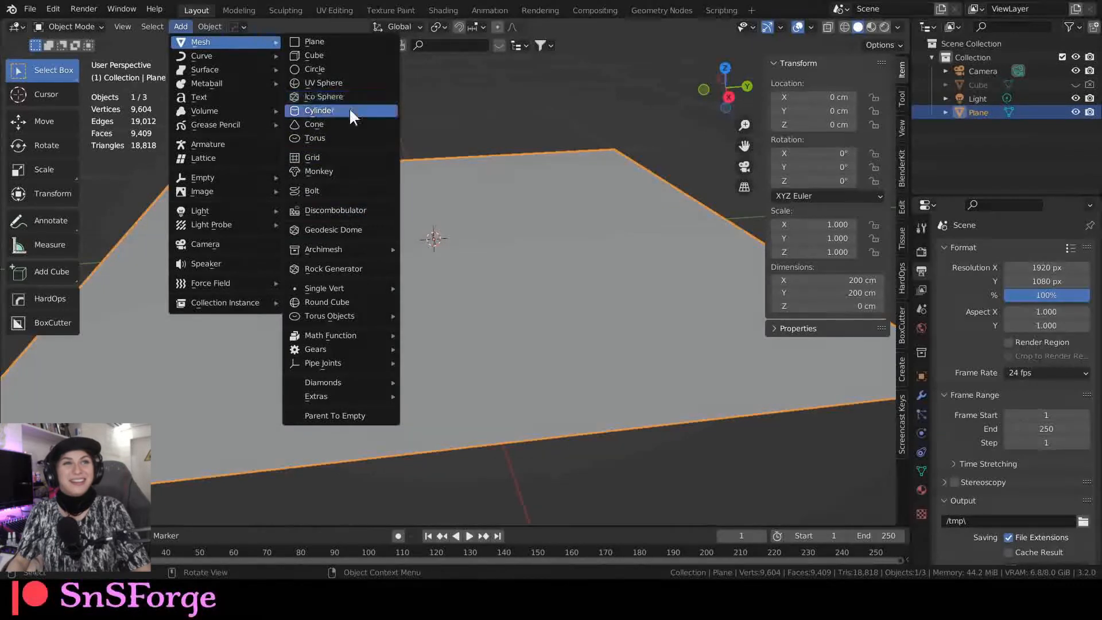
pyautogui.click(352, 130)
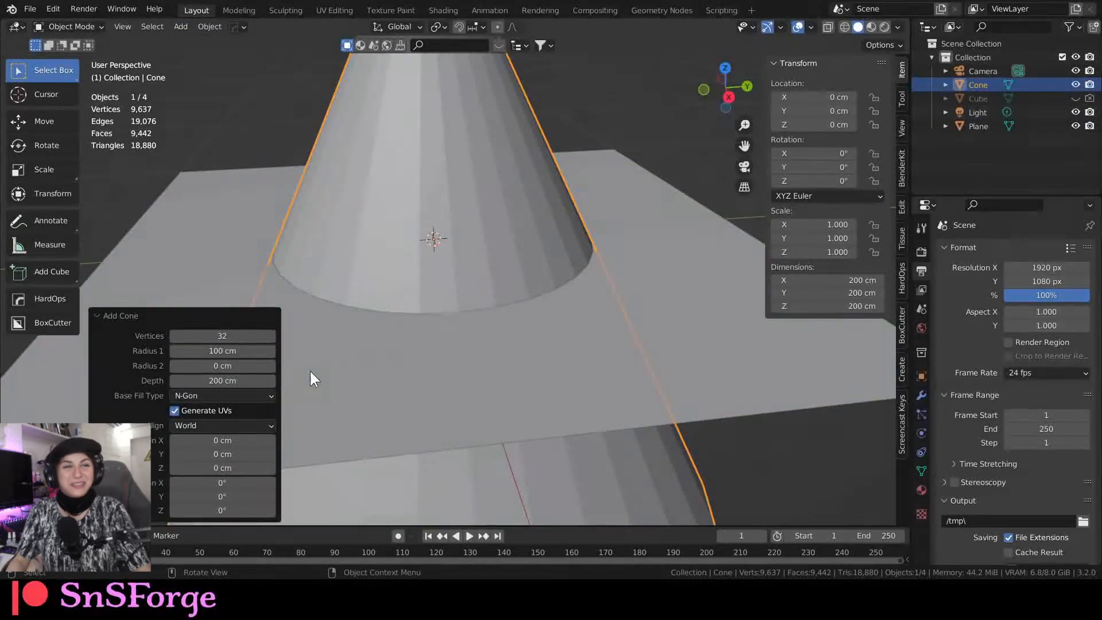
pyautogui.moveTo(810, 225); pyautogui.dragTo(810, 252)
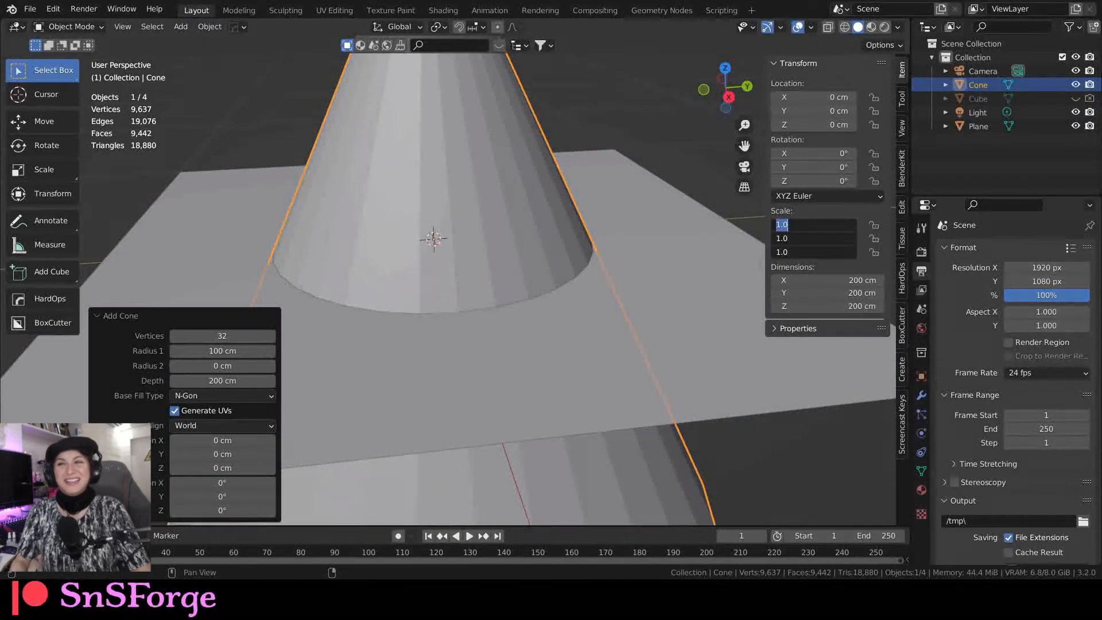
pyautogui.write('.2')
pyautogui.press('Return')
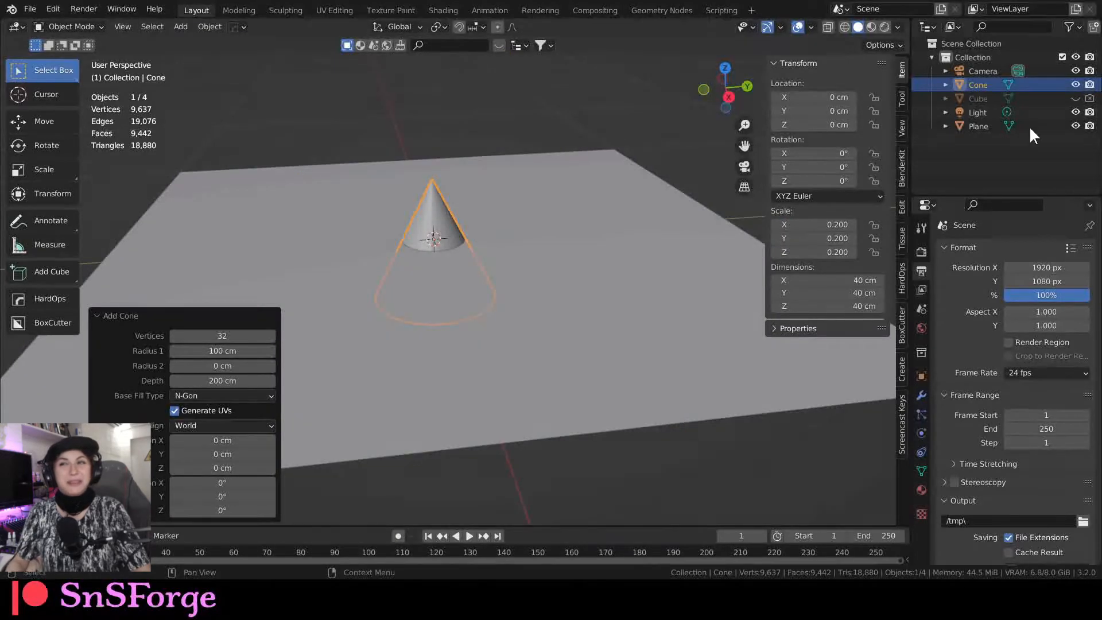
# - Set the cone's X rotation to 180° and move it above the plane to about X -17, Y -26, Z 27 cm
pyautogui.click(835, 154)
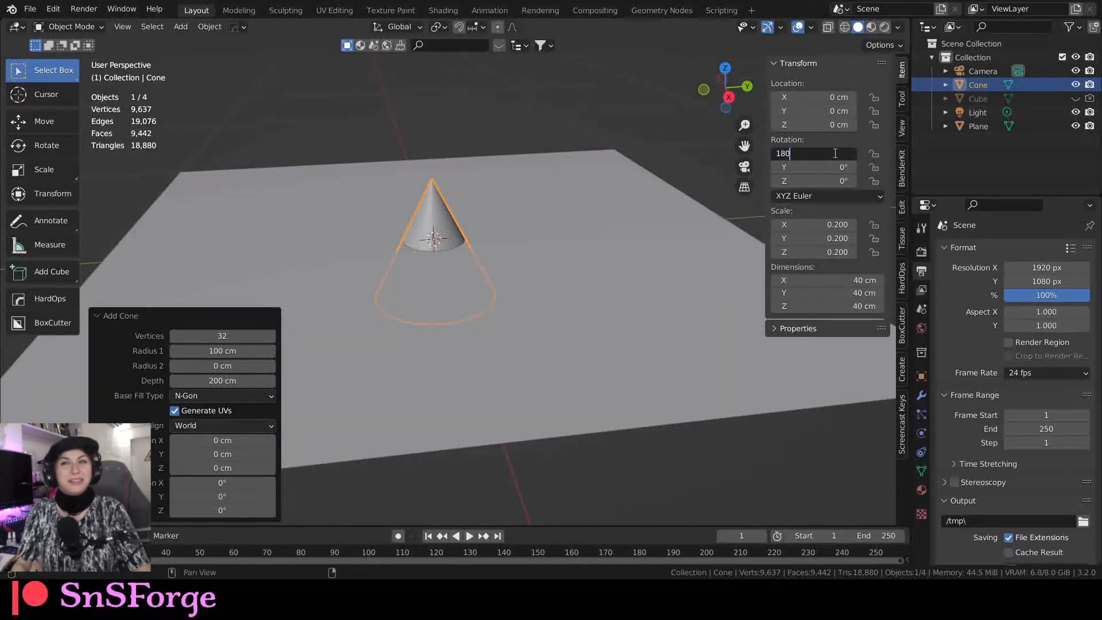
pyautogui.press('Return')
pyautogui.press('g')
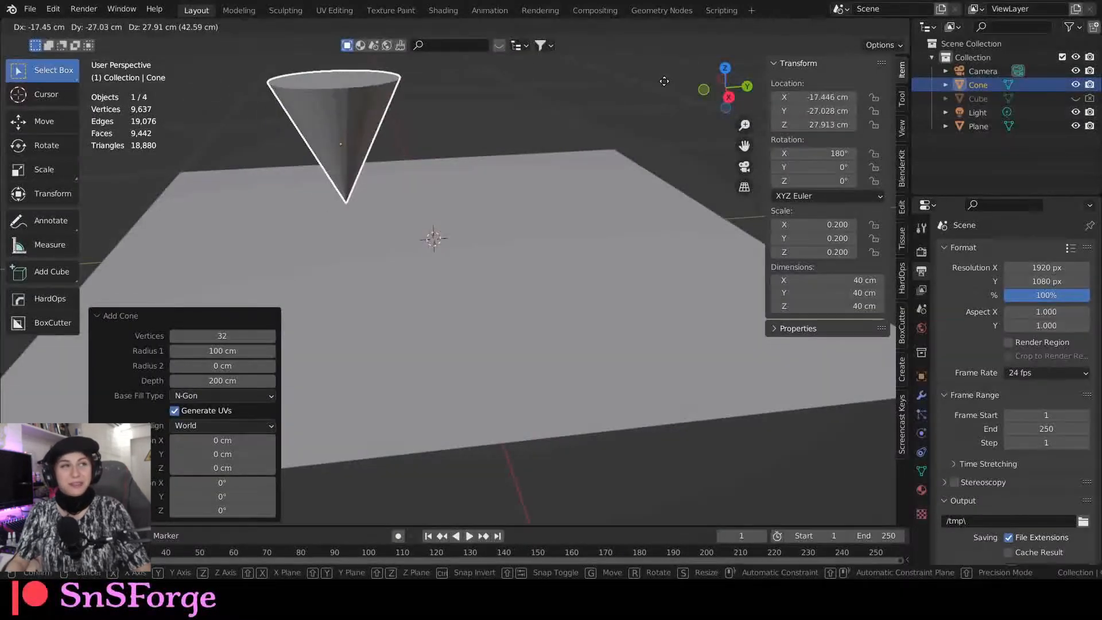
pyautogui.click(666, 84)
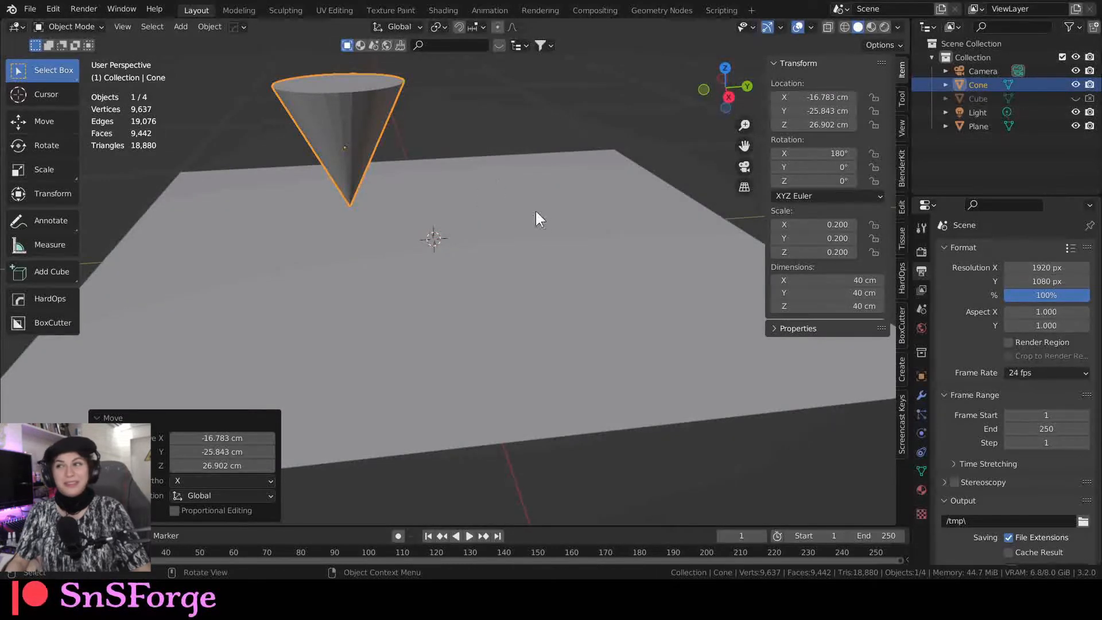
# - Enable Dynamic Paint physics on the plane and add it as a canvas
pyautogui.click(523, 280)
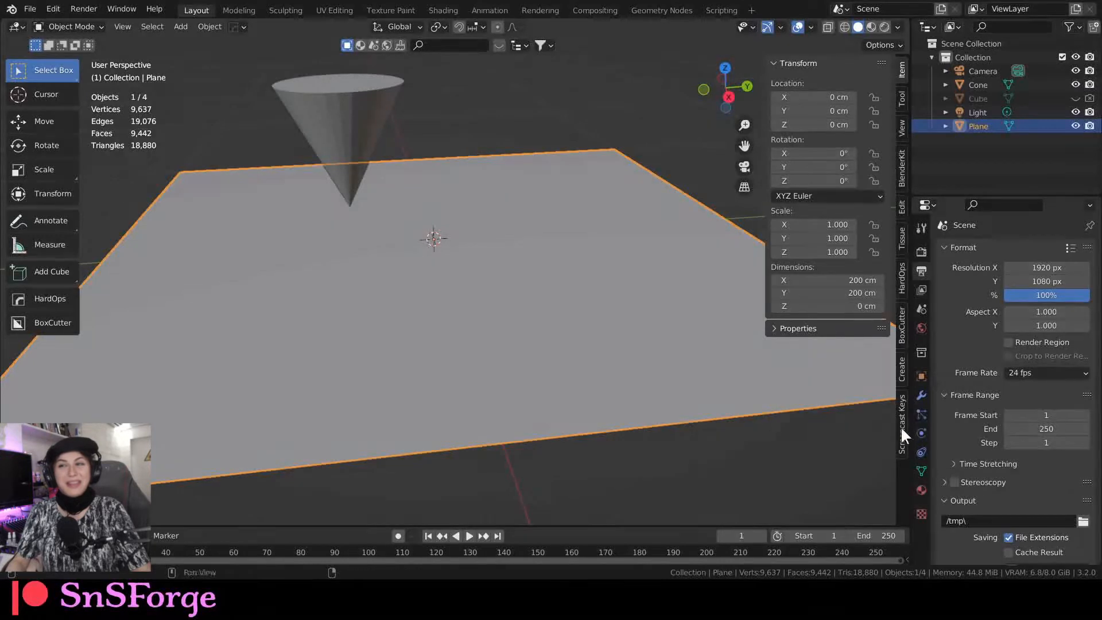
pyautogui.click(923, 434)
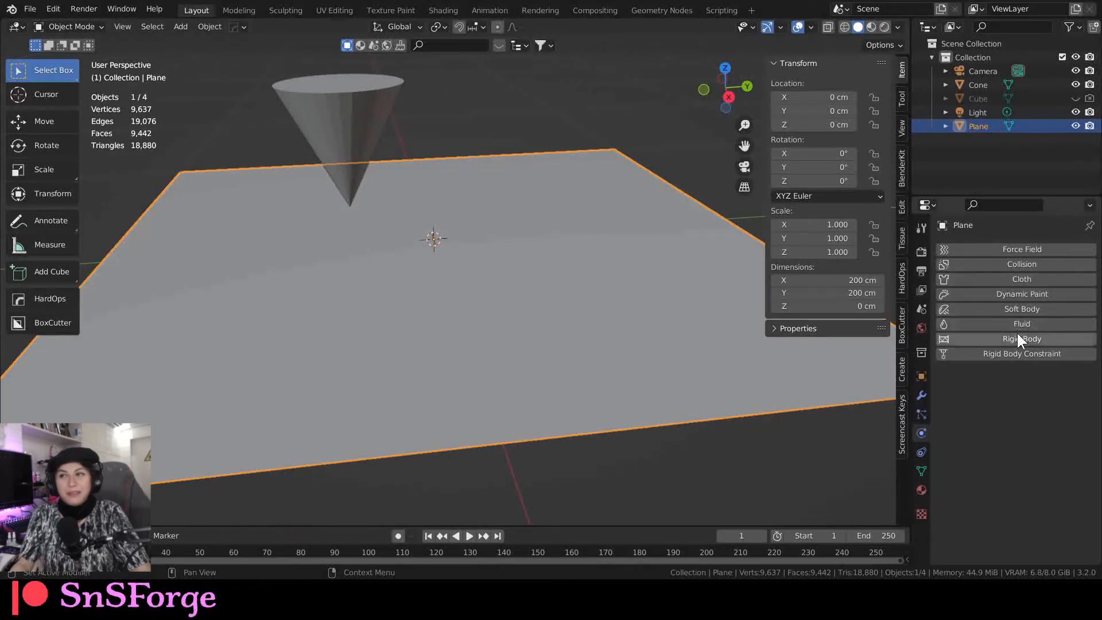
pyautogui.click(1035, 295)
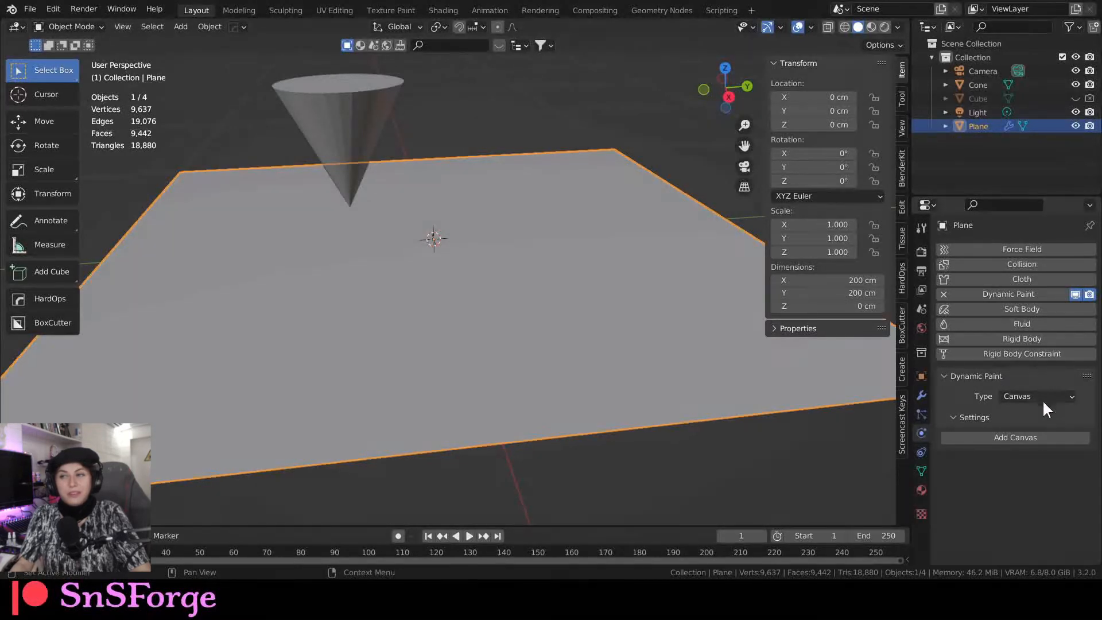
pyautogui.click(1004, 435)
# - Set the plane's canvas surface type to Waves and its damping to 0.01
pyautogui.scroll(-4, 1010, 425)
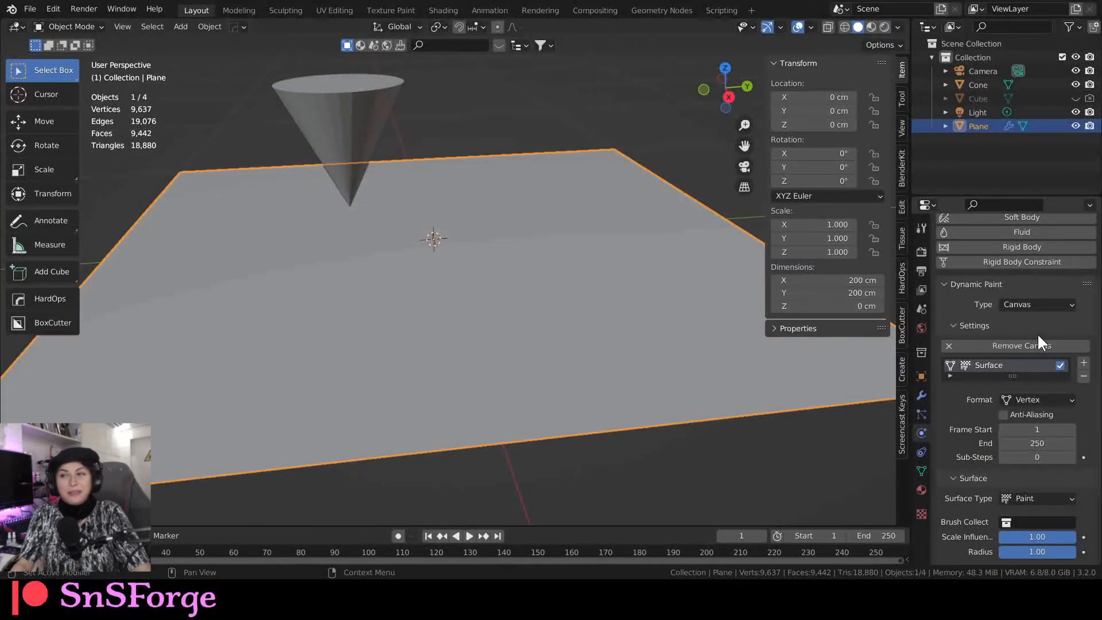
pyautogui.scroll(-3, 1039, 339)
pyautogui.click(1038, 430)
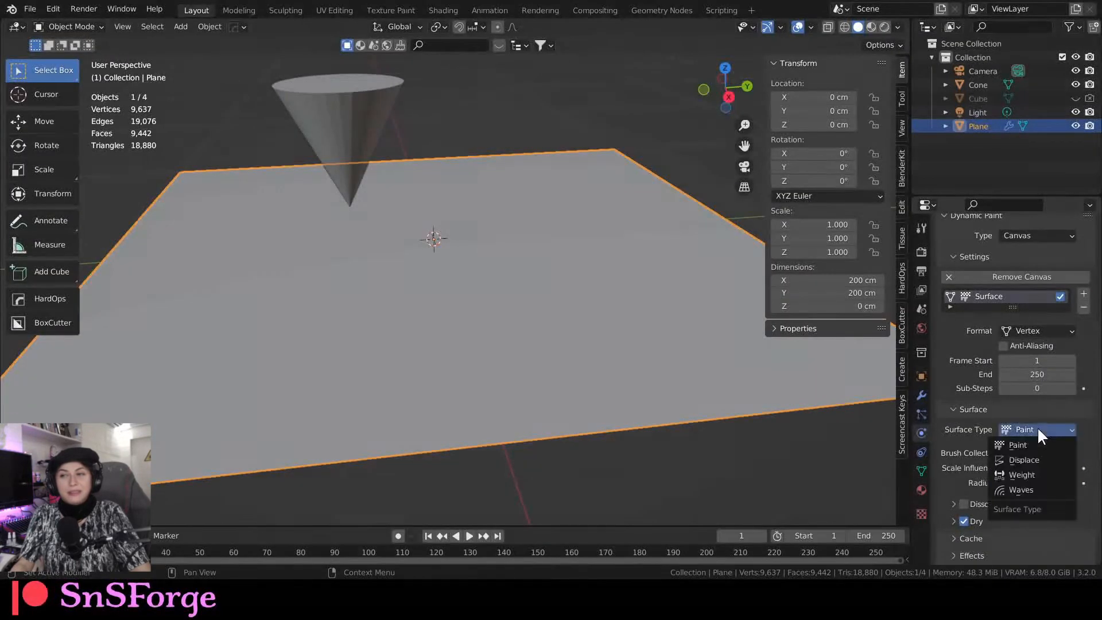
pyautogui.click(1028, 491)
pyautogui.scroll(-2, 1037, 459)
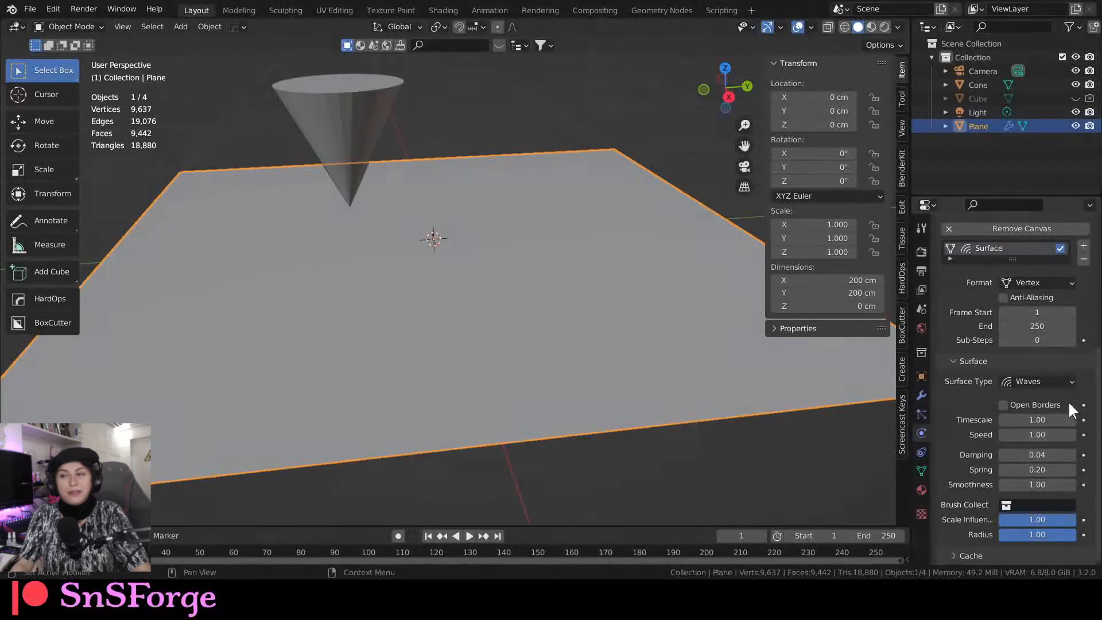
pyautogui.click(1038, 455)
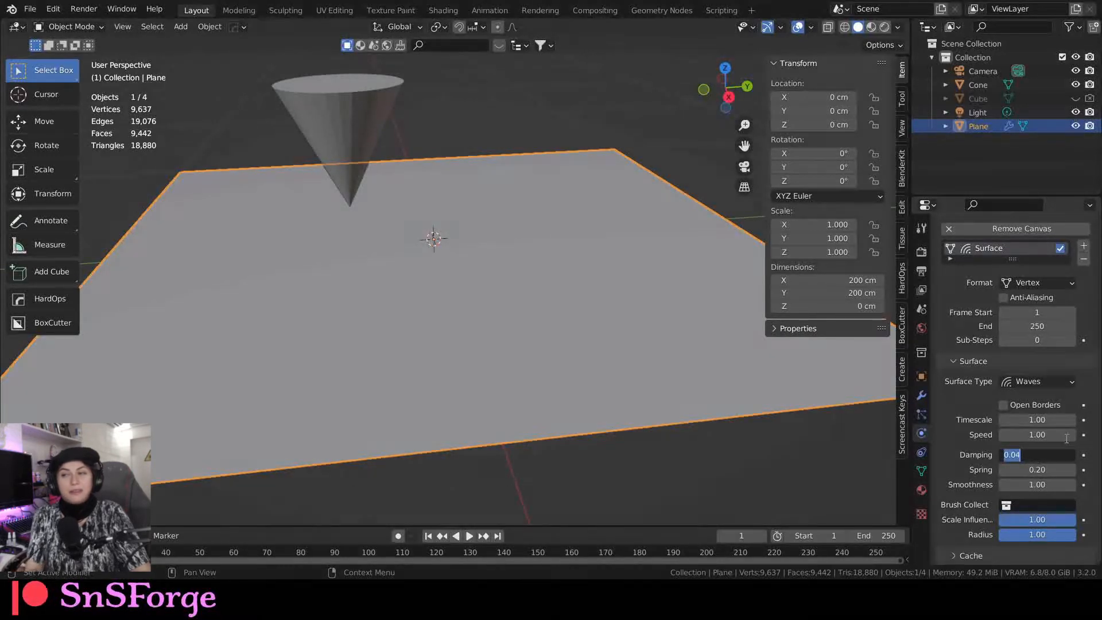
pyautogui.write('0.01')
pyautogui.press('Return')
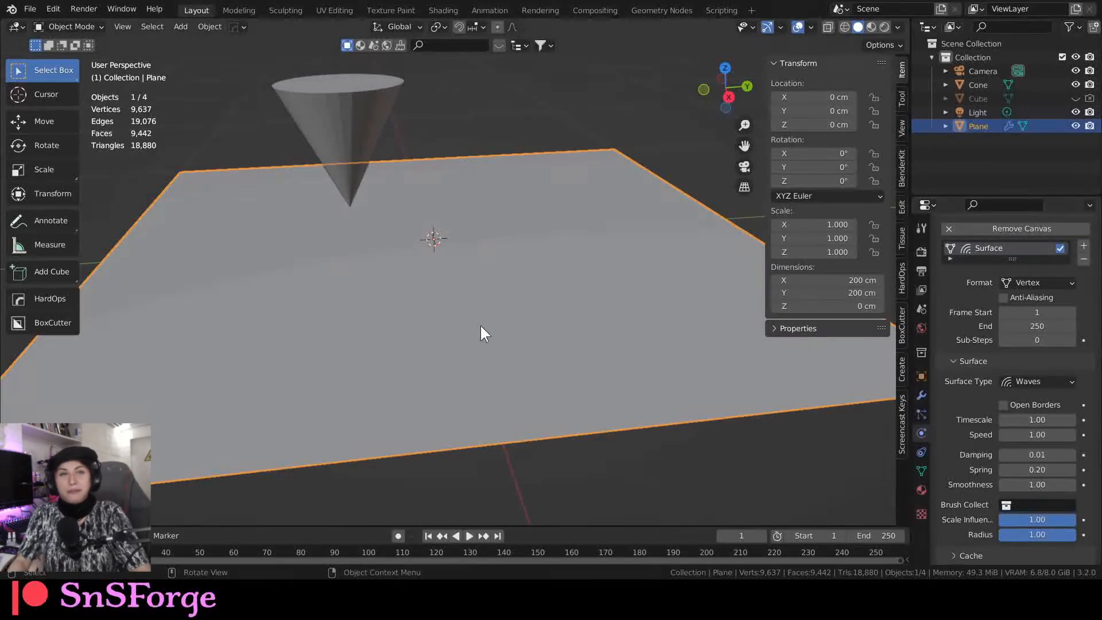
# - Enable Dynamic Paint physics on the cone, set its type to Brush and add the brush
pyautogui.moveTo(430, 146); pyautogui.dragTo(422, 175, button='middle')
pyautogui.click(368, 119)
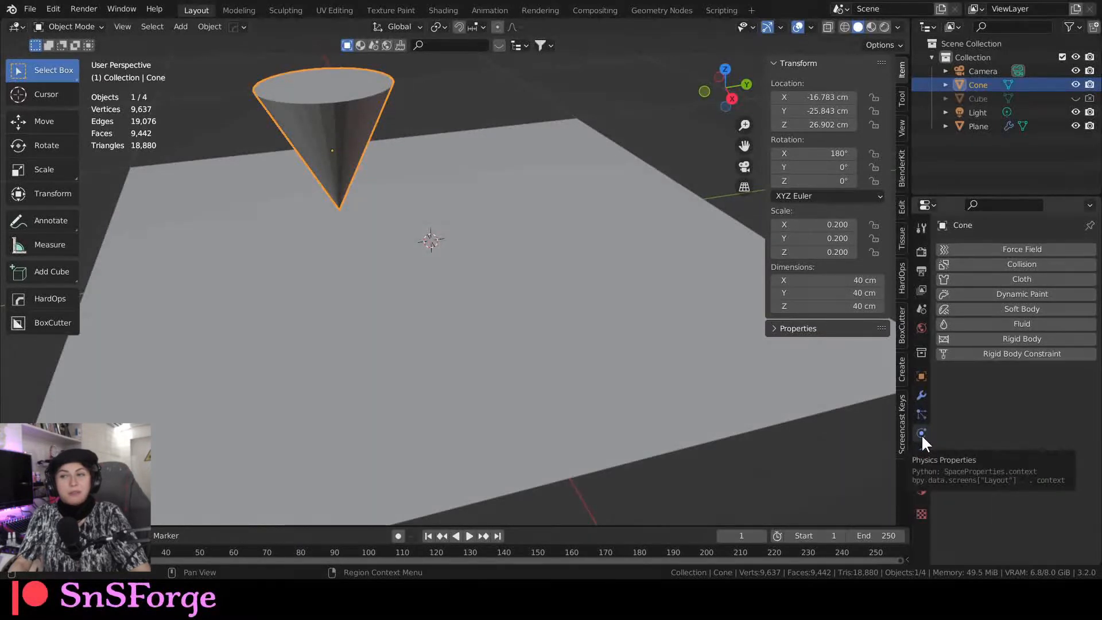
pyautogui.click(1007, 293)
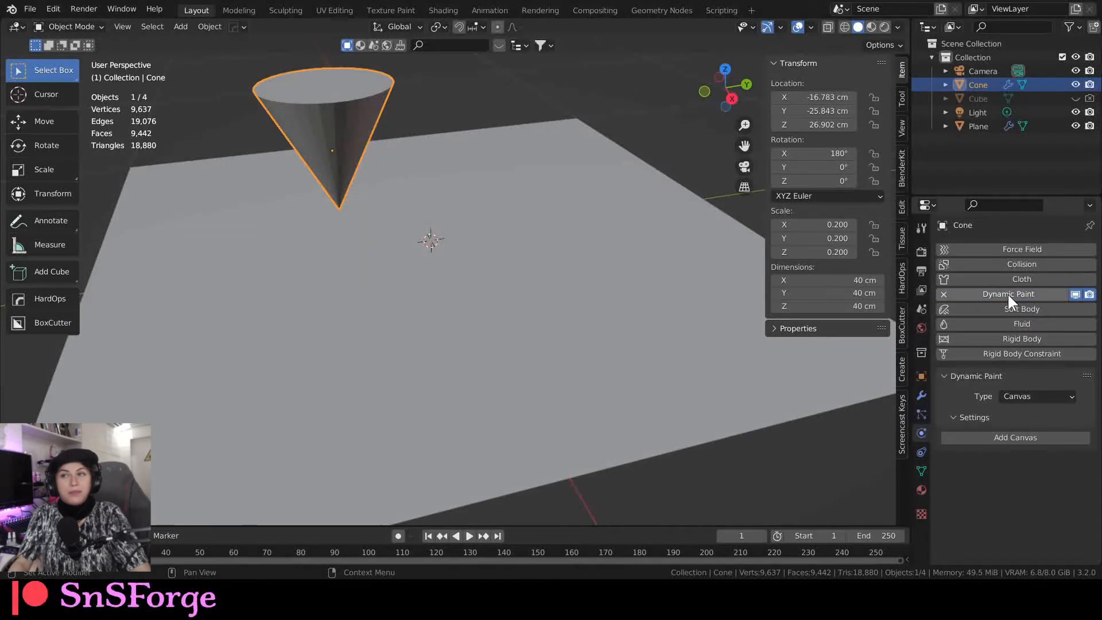
pyautogui.click(1036, 398)
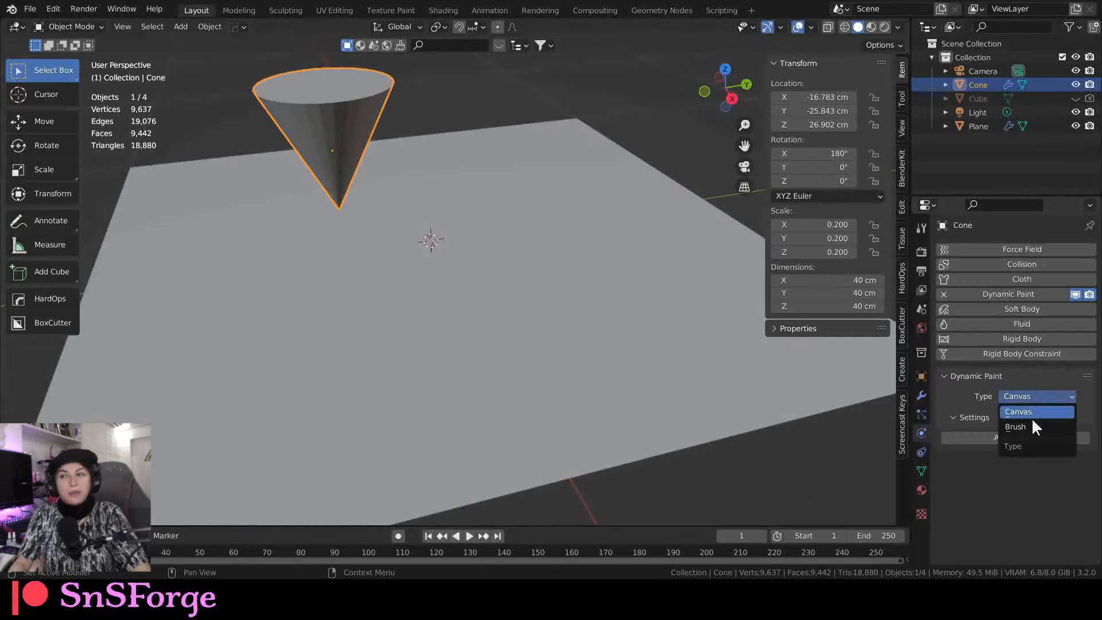
pyautogui.click(1033, 422)
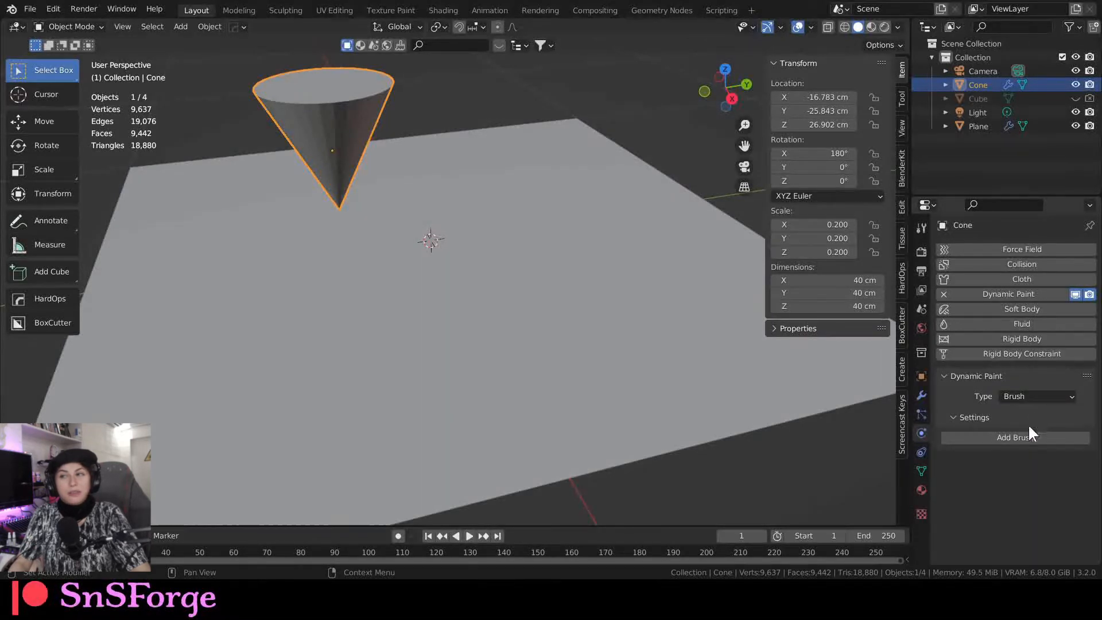
pyautogui.click(1025, 435)
pyautogui.scroll(-1, 1031, 459)
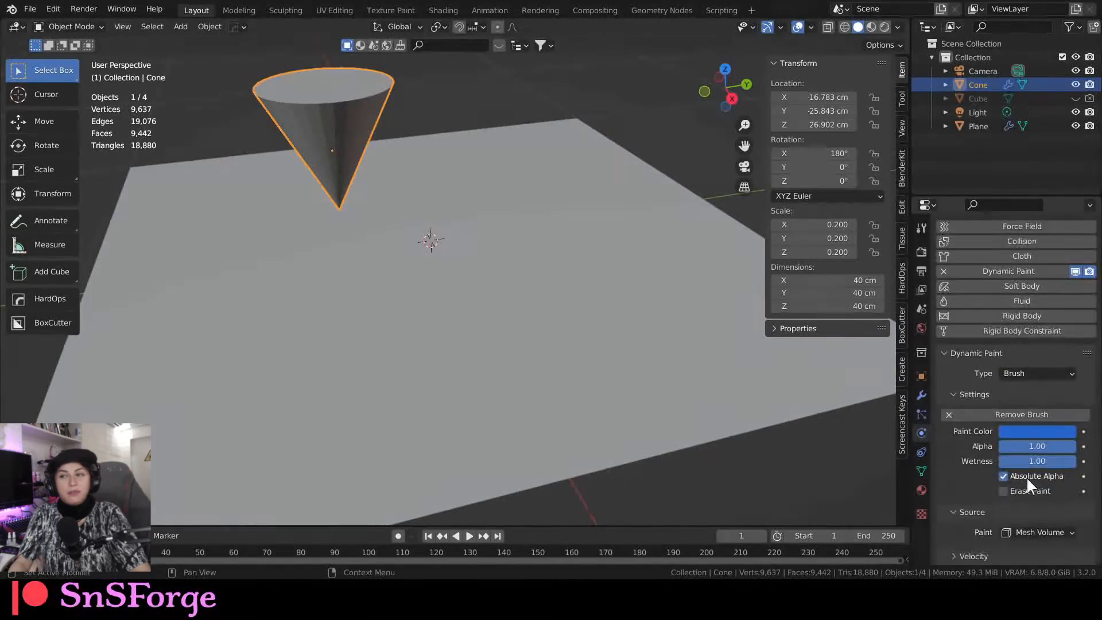
pyautogui.keyDown('shift'); pyautogui.moveTo(499, 292); pyautogui.dragTo(480, 270, button='middle'); pyautogui.keyUp('shift')
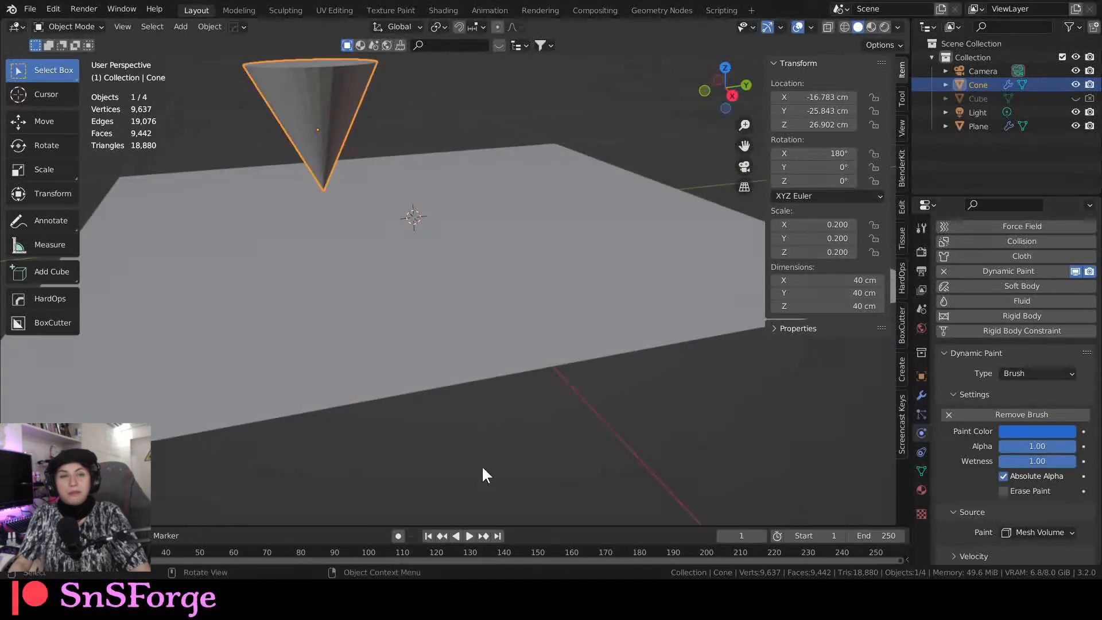
# - Play the simulation and try moving the cone through the plane to test the waves
pyautogui.click(469, 537)
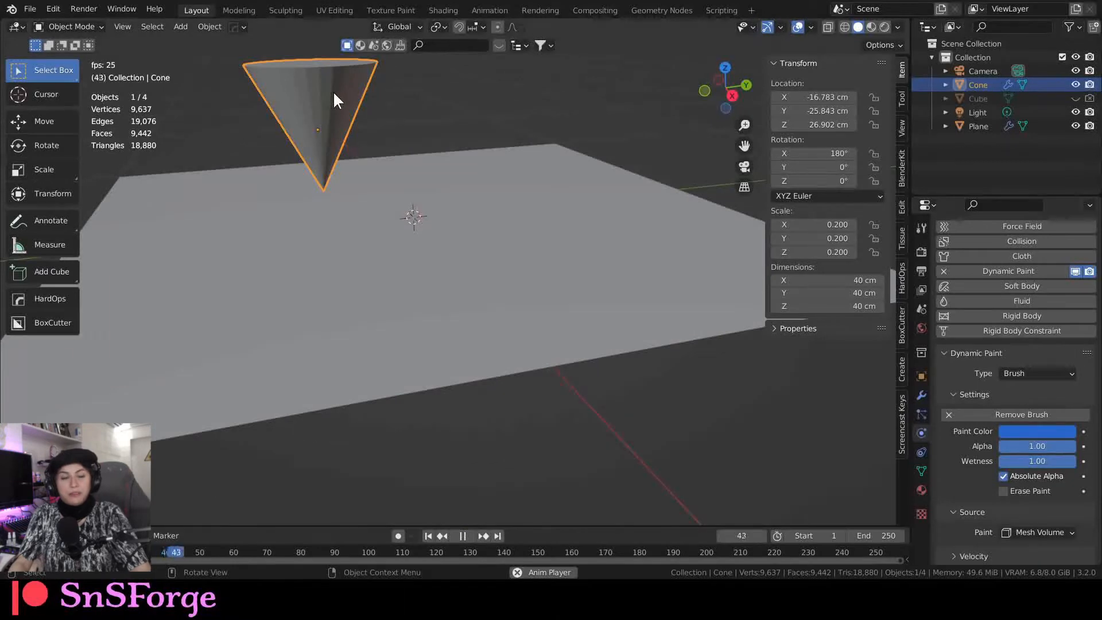
pyautogui.press('g')
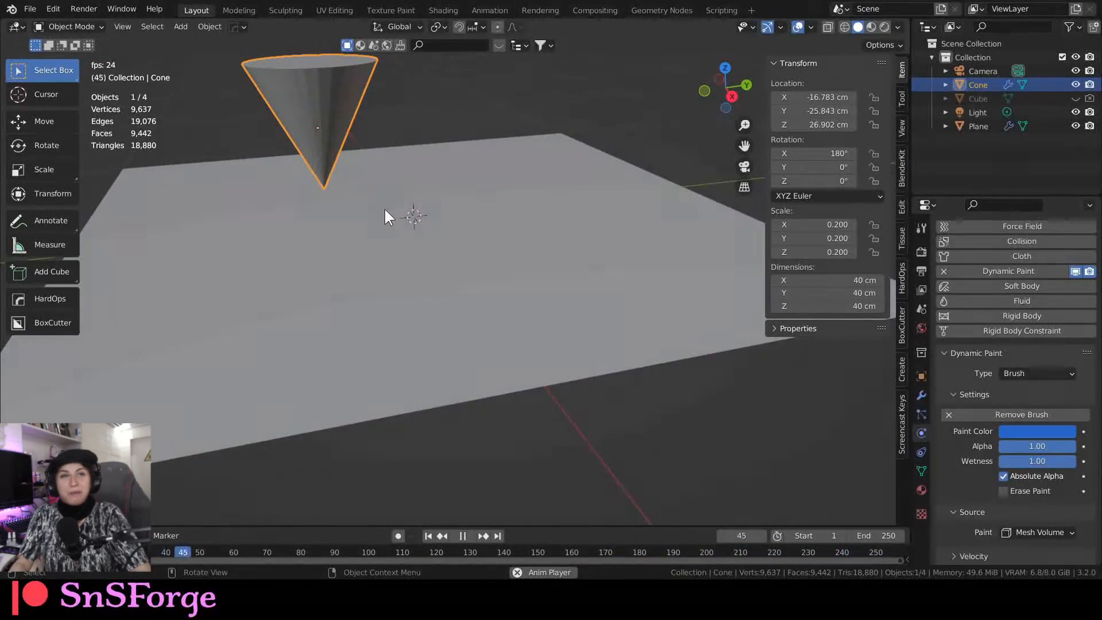
pyautogui.moveTo(398, 215); pyautogui.dragTo(457, 223, button='middle')
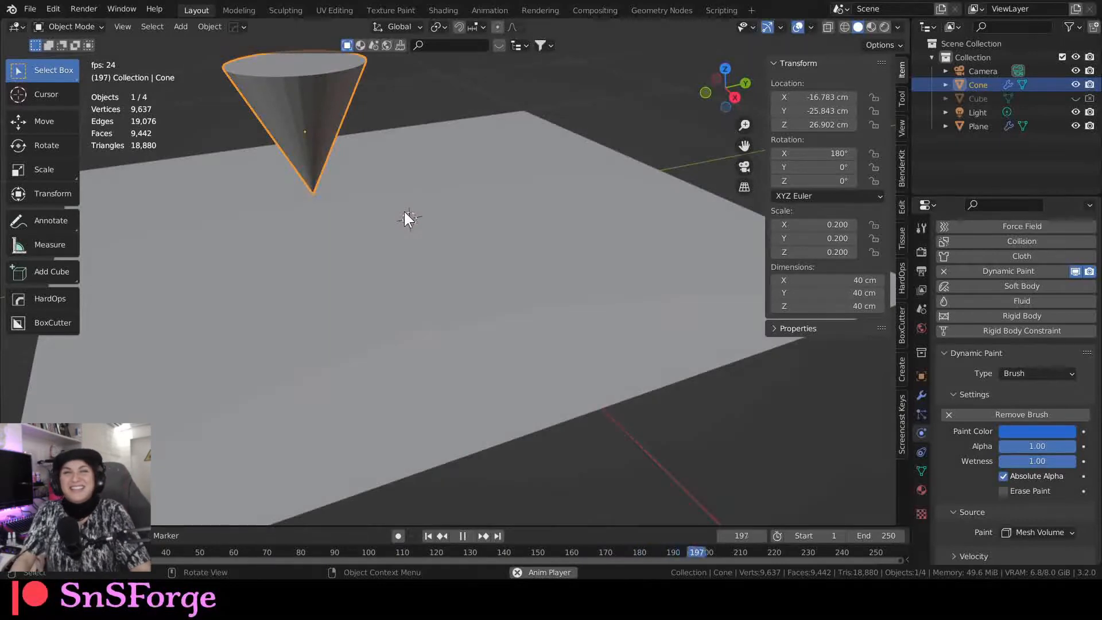
pyautogui.moveTo(405, 211)
pyautogui.mouseDown(button='middle')
pyautogui.moveTo(349, 228)
pyautogui.moveTo(411, 251)
pyautogui.moveTo(405, 234)
pyautogui.moveTo(375, 261)
pyautogui.mouseUp(button='middle')
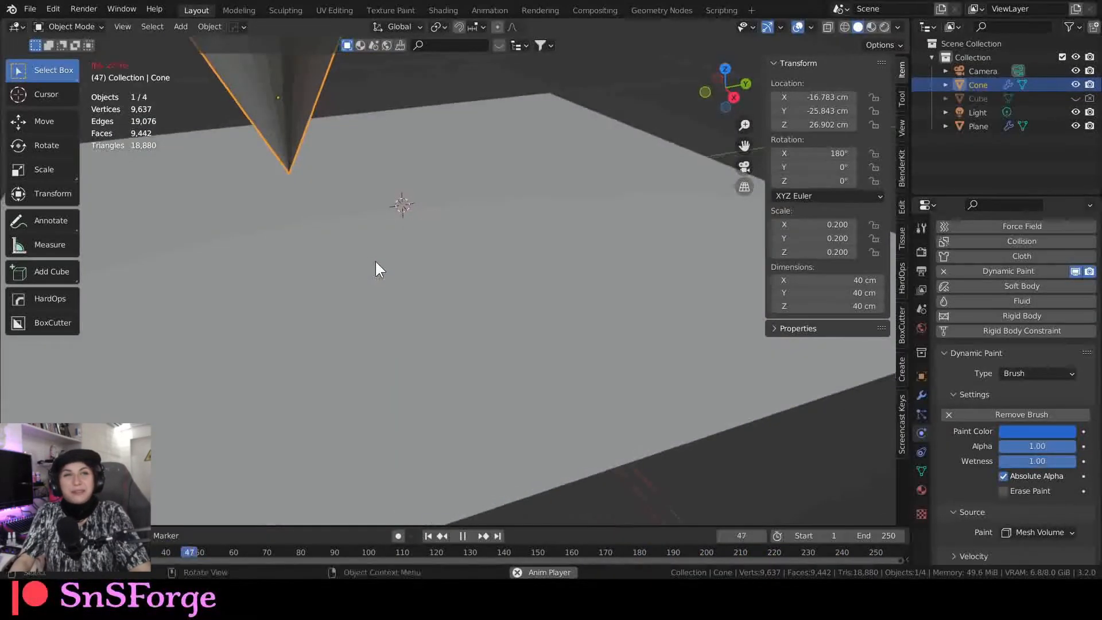
# - Select the plane and switch the viewport to rendered shading
pyautogui.click(379, 252)
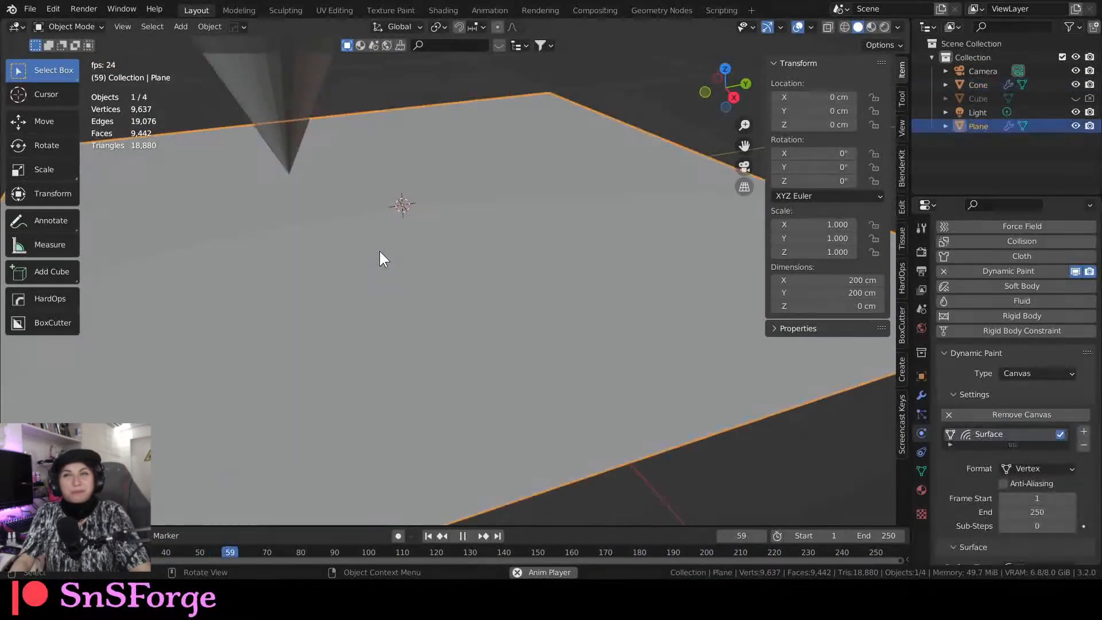
pyautogui.click(885, 27)
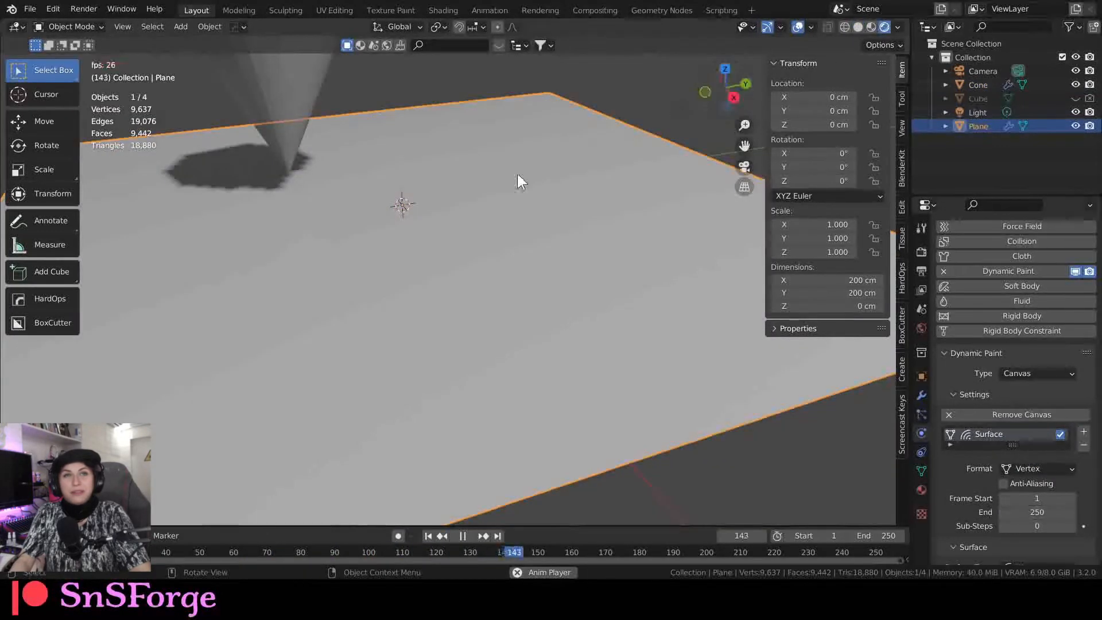
pyautogui.moveTo(462, 260)
pyautogui.mouseDown(button='middle')
pyautogui.moveTo(464, 244)
pyautogui.moveTo(424, 244)
pyautogui.moveTo(408, 229)
pyautogui.moveTo(435, 239)
pyautogui.mouseUp(button='middle')
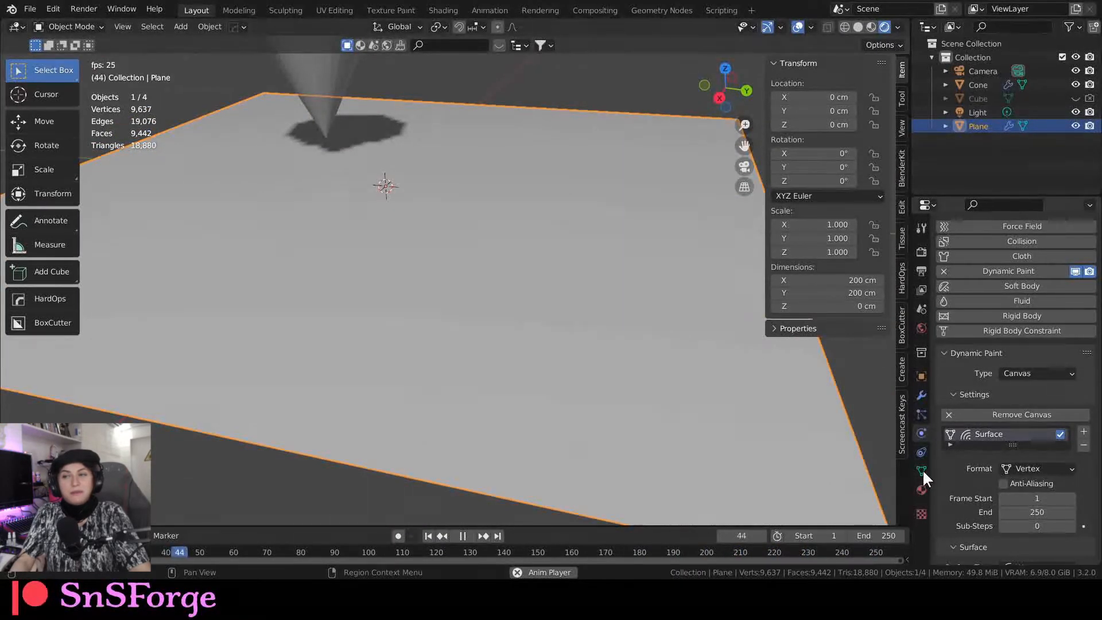
# - Add a new material to the plane and set its base color to a saturated purple
pyautogui.click(921, 490)
pyautogui.click(989, 308)
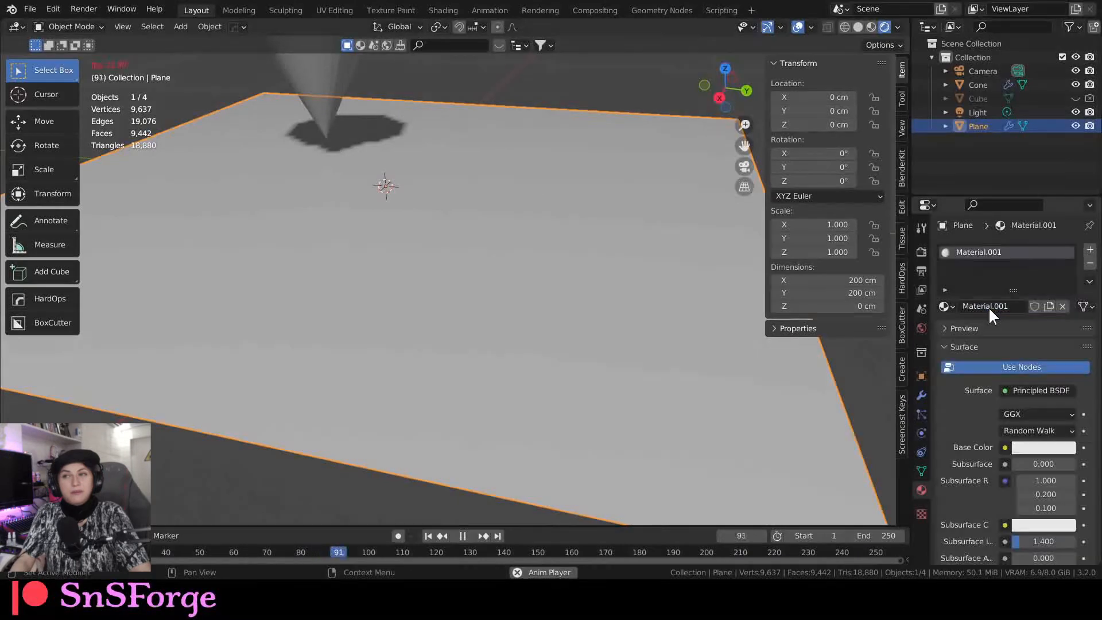
pyautogui.scroll(-4, 1025, 442)
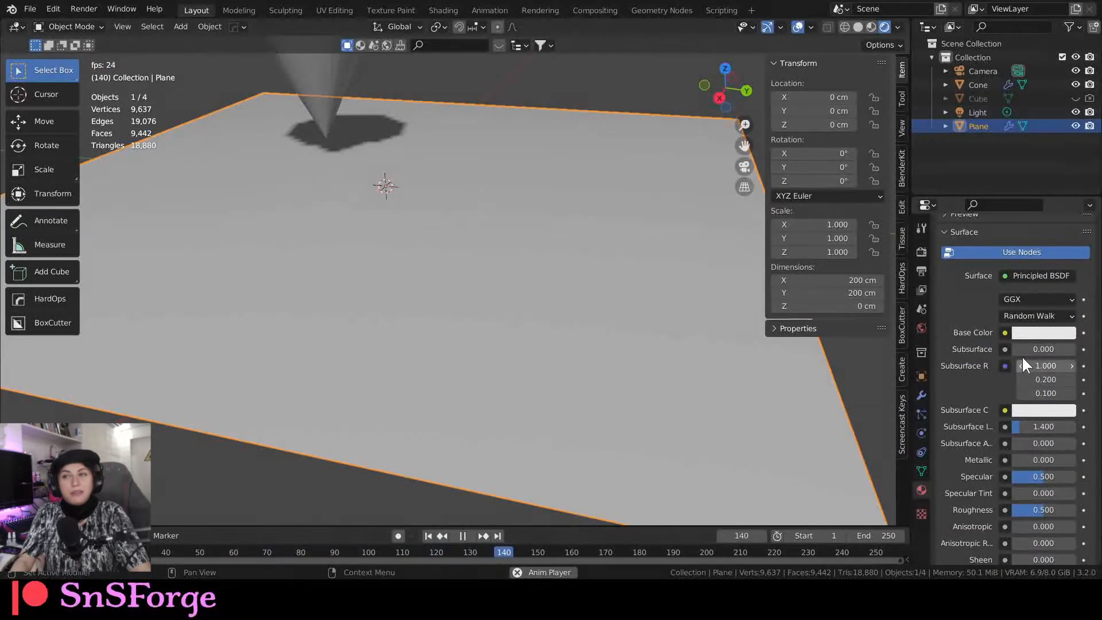
pyautogui.click(1024, 331)
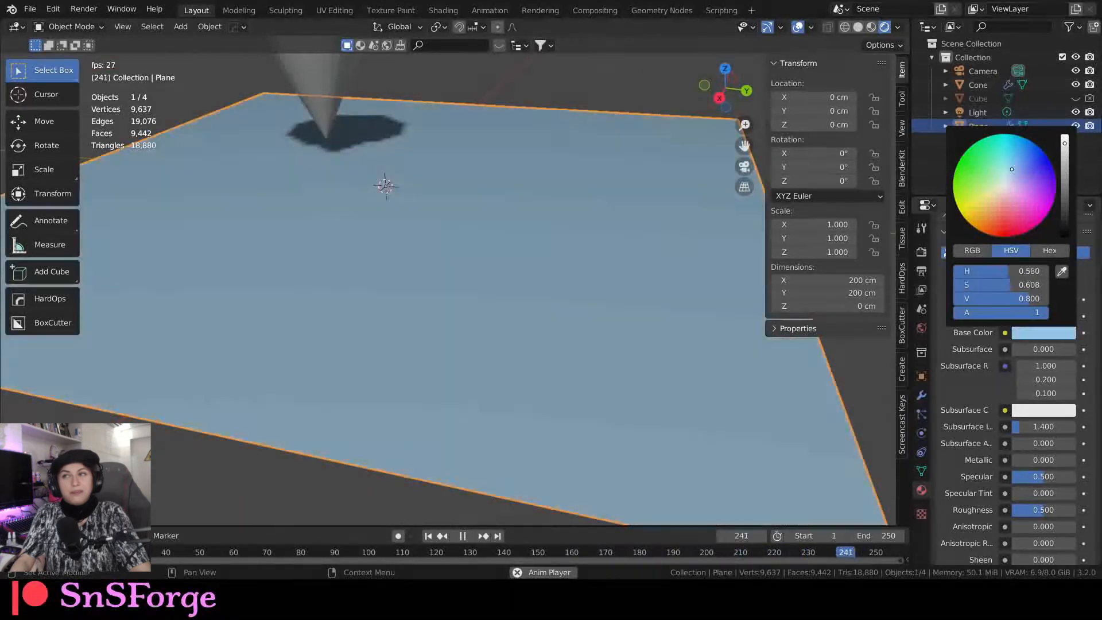
pyautogui.moveTo(1005, 183)
pyautogui.mouseDown()
pyautogui.moveTo(1012, 148)
pyautogui.moveTo(1027, 145)
pyautogui.mouseUp()
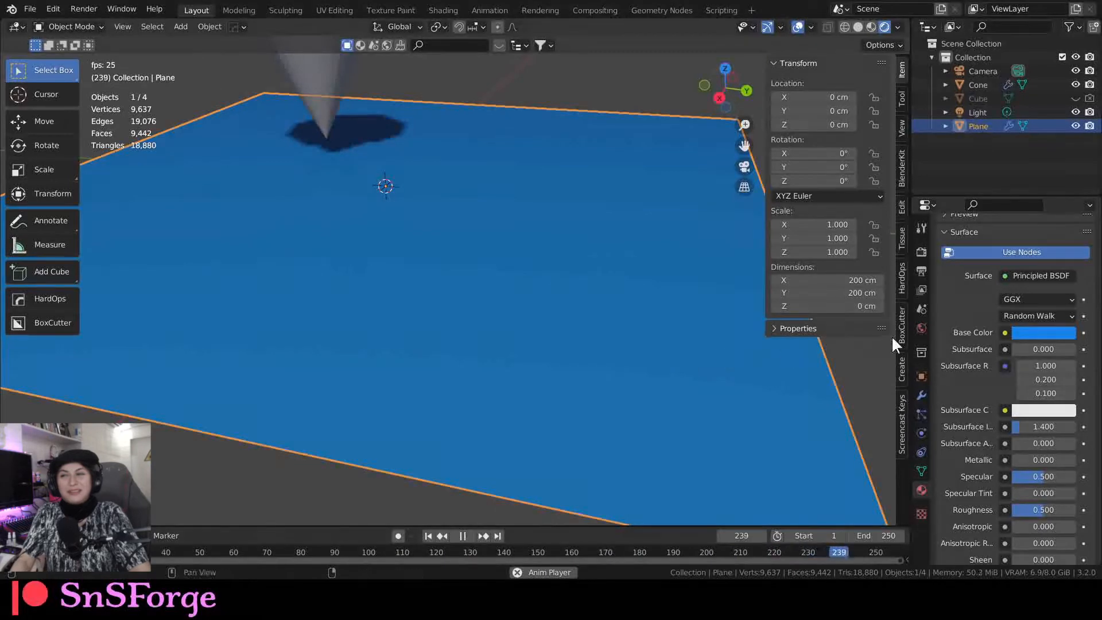
pyautogui.click(1041, 334)
pyautogui.moveTo(1006, 196); pyautogui.dragTo(1056, 192)
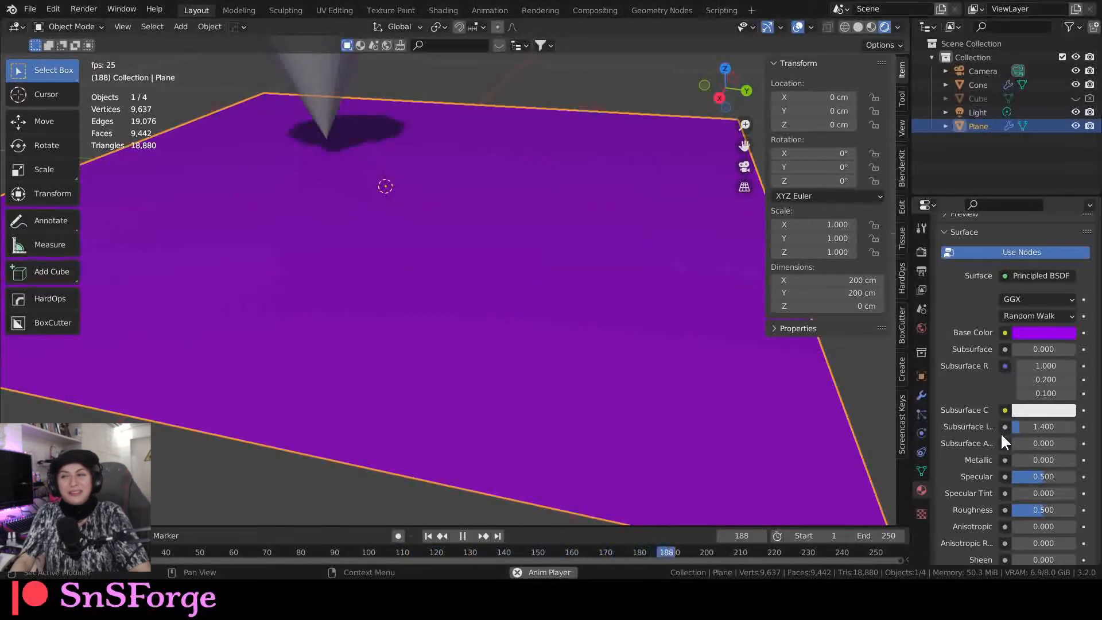
# - Raise the plane material's metallic value to 1.000 and lower its roughness
pyautogui.moveTo(1018, 461); pyautogui.dragTo(1049, 464)
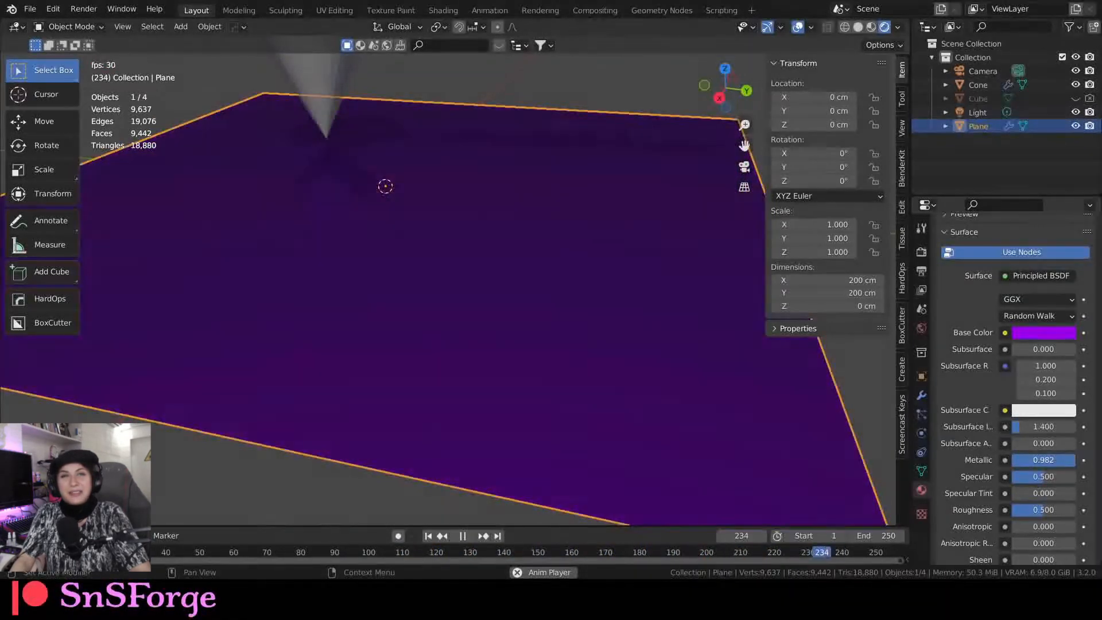
pyautogui.scroll(-4, 1038, 488)
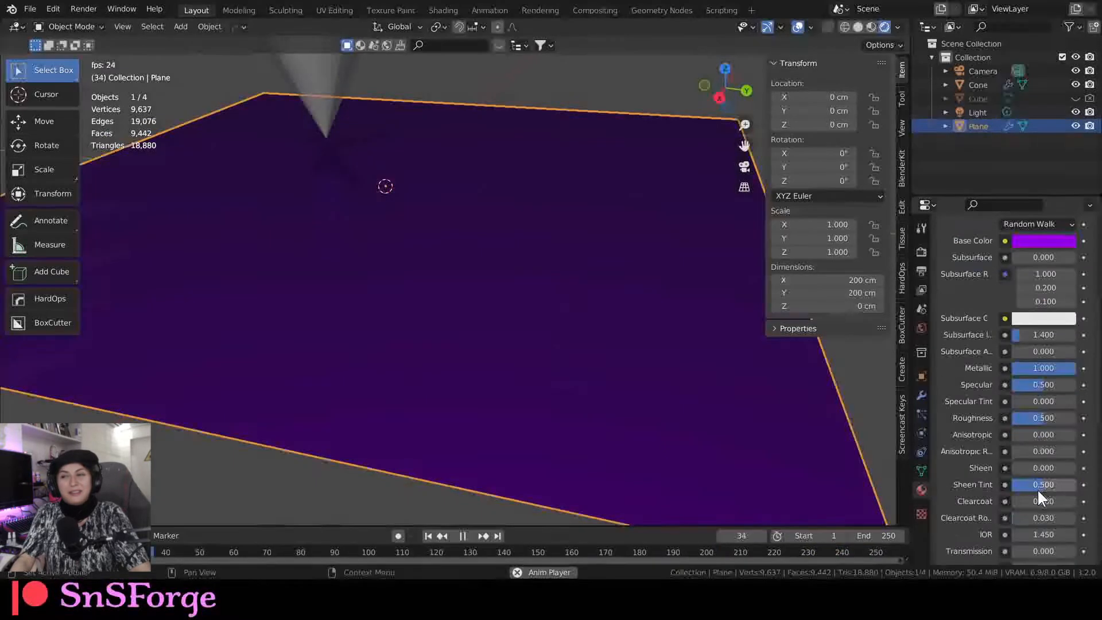
pyautogui.moveTo(1025, 418); pyautogui.dragTo(1004, 418)
# - Select the cone and try sweeping it through the shiny plane during playback to test the ripples
pyautogui.click(329, 84)
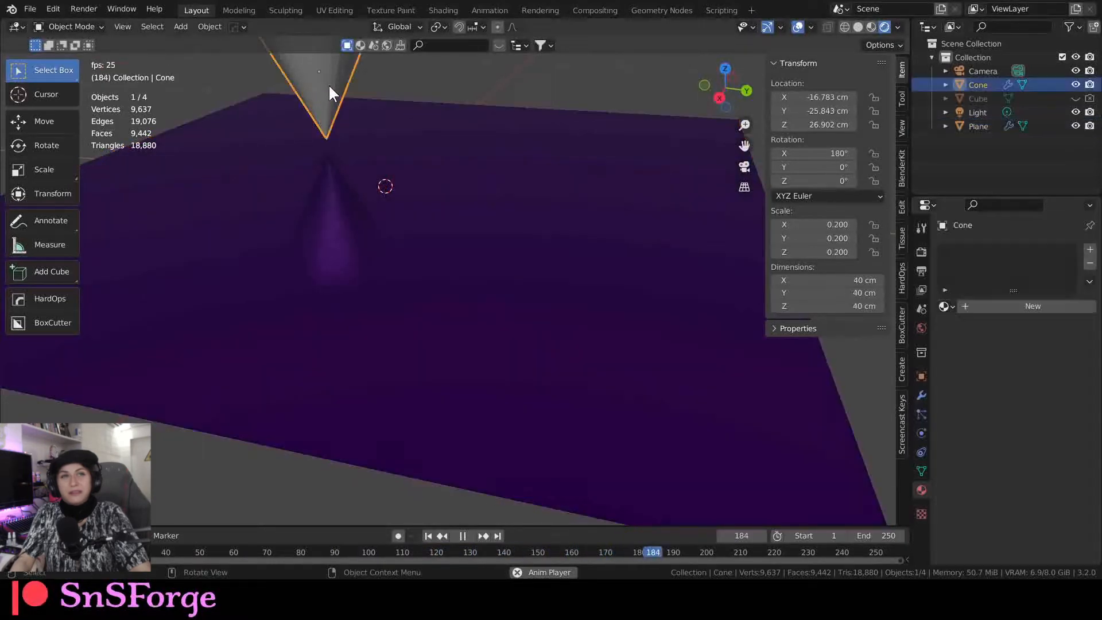
pyautogui.press('g')
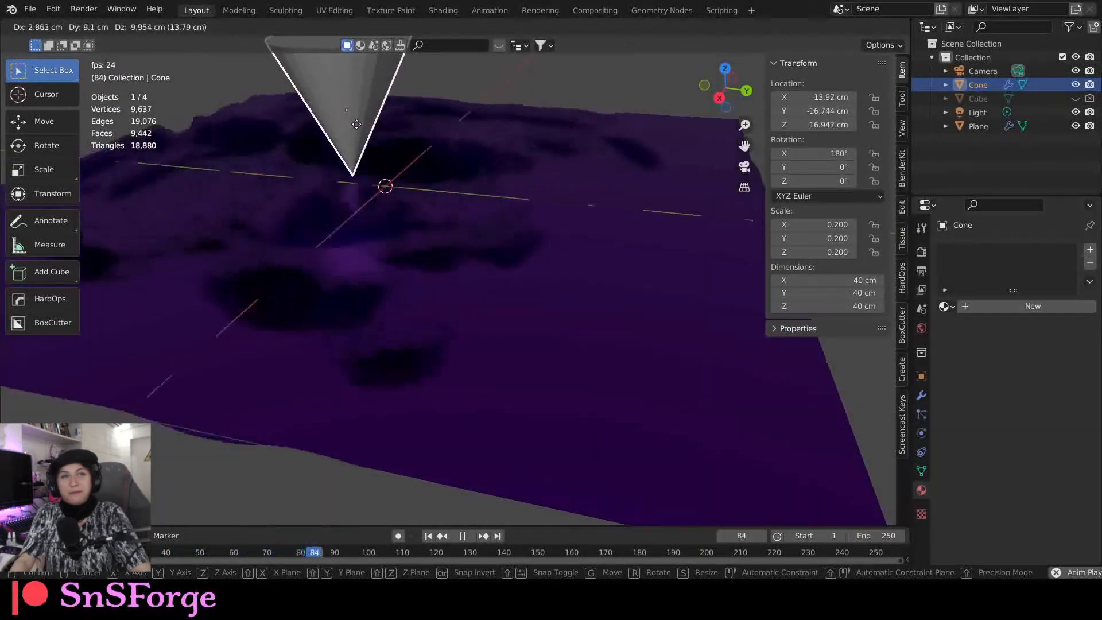
pyautogui.click(402, 184)
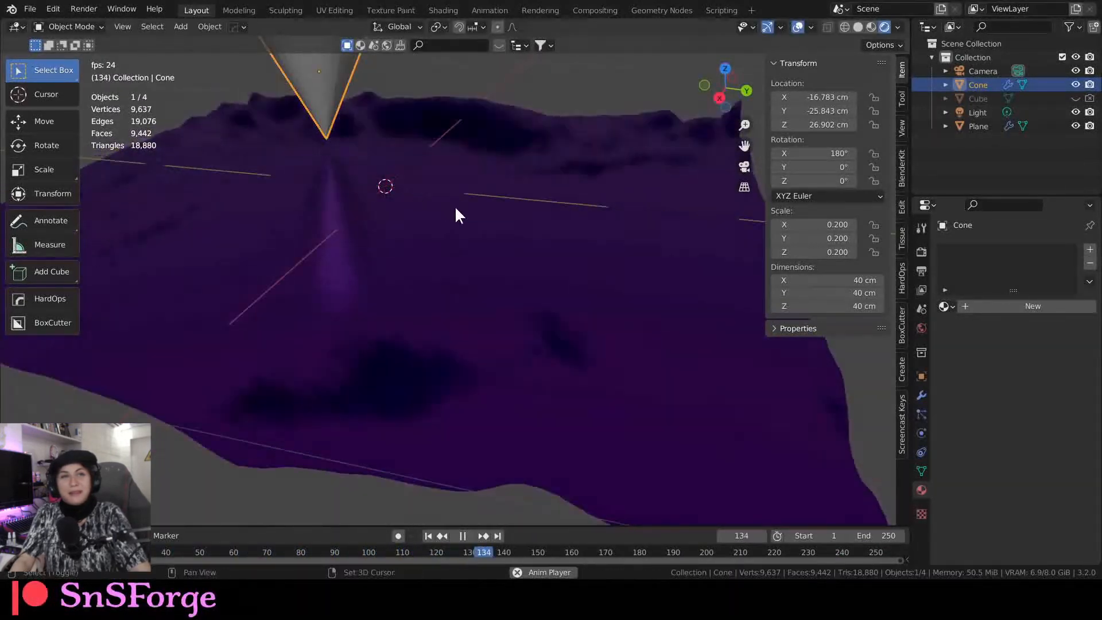
pyautogui.keyDown('shift'); pyautogui.moveTo(455, 207); pyautogui.dragTo(436, 231, button='middle'); pyautogui.keyUp('shift')
pyautogui.scroll(-1, 401, 190)
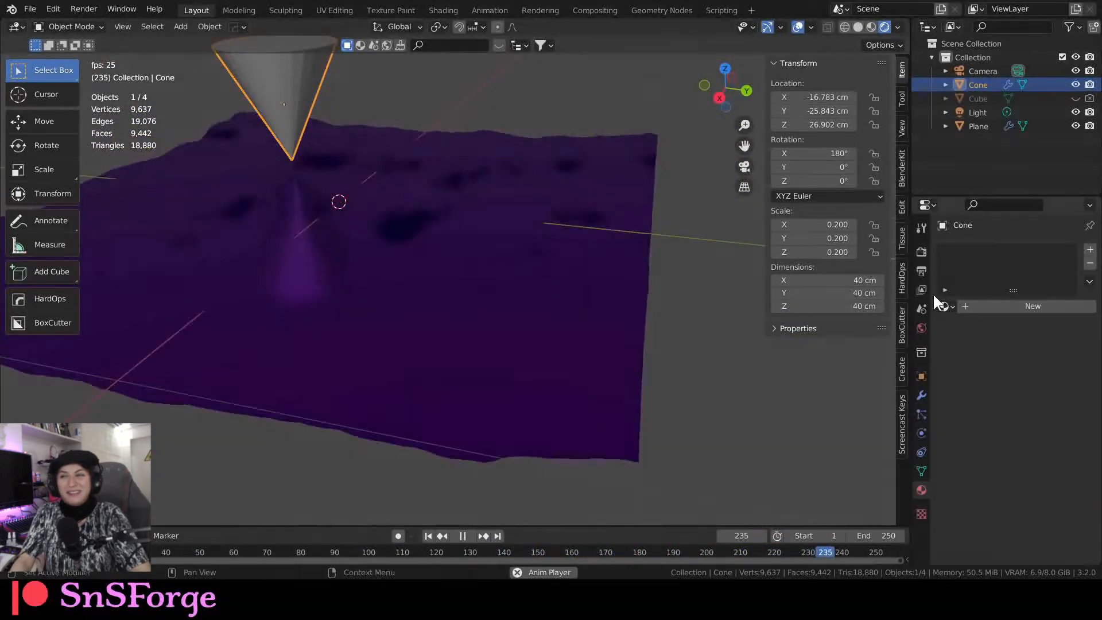
# - Use an Environment Texture for the world color and load the dikhololo_night HDRI image
pyautogui.click(922, 328)
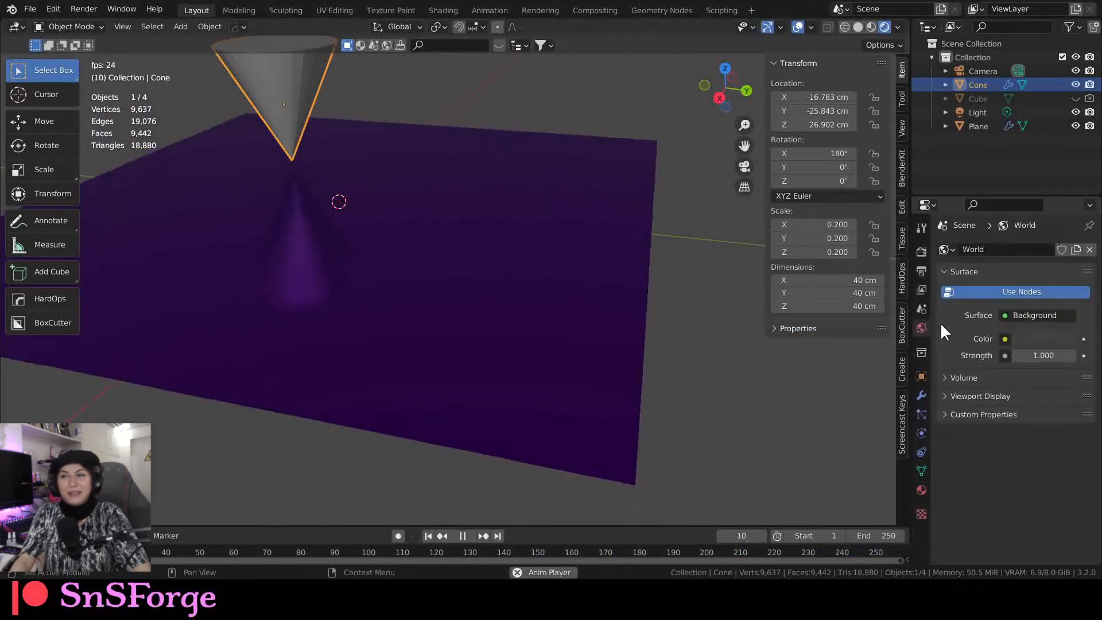
pyautogui.click(1005, 338)
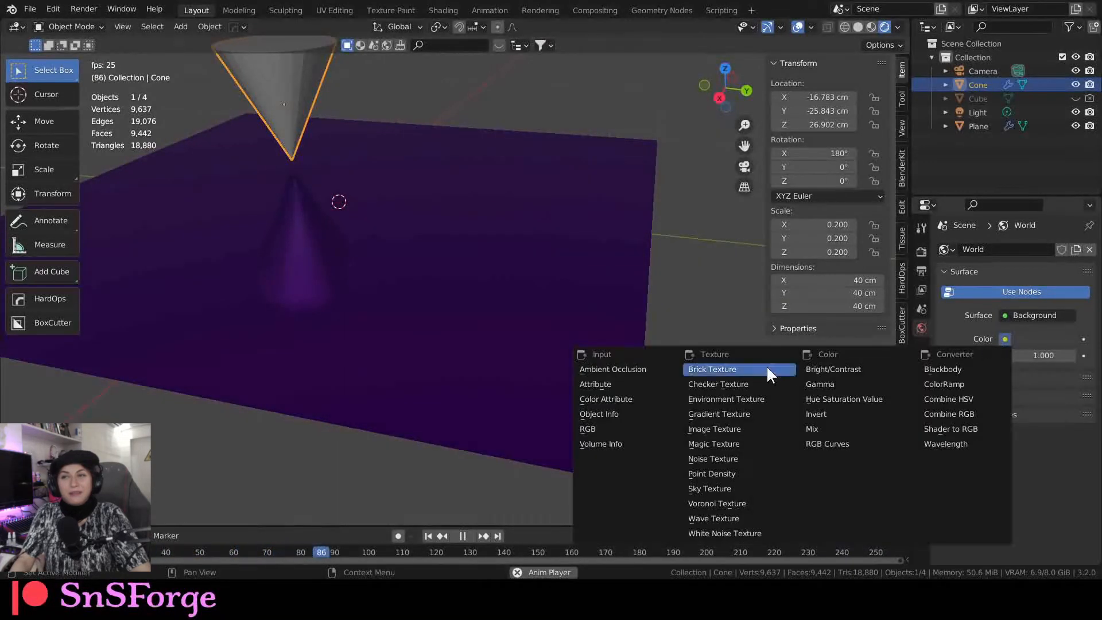
pyautogui.click(750, 399)
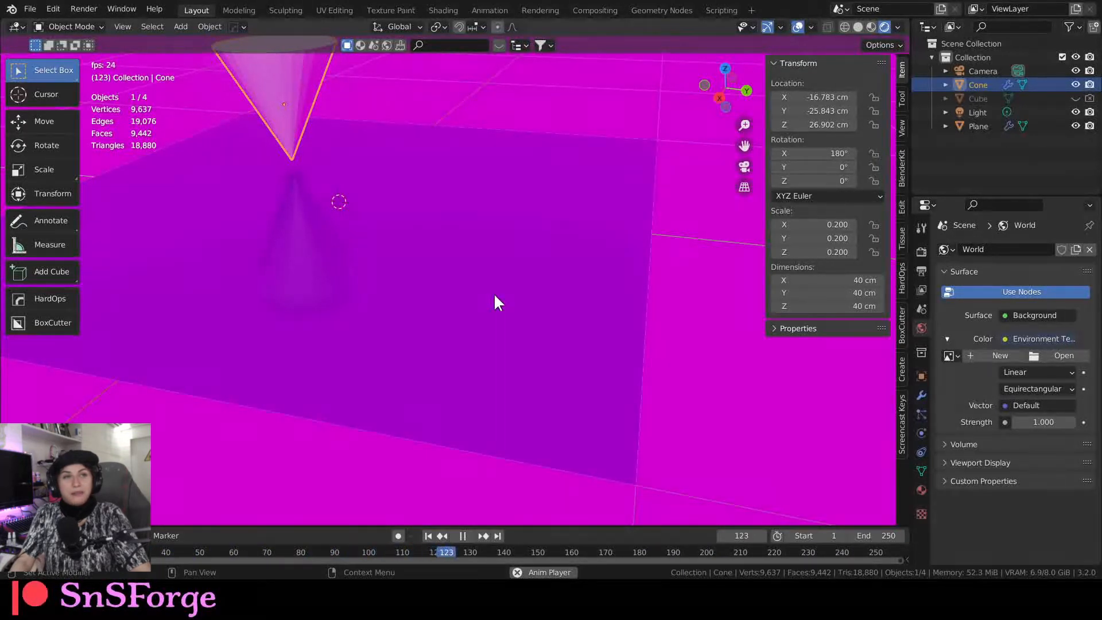
pyautogui.doubleClick(284, 383)
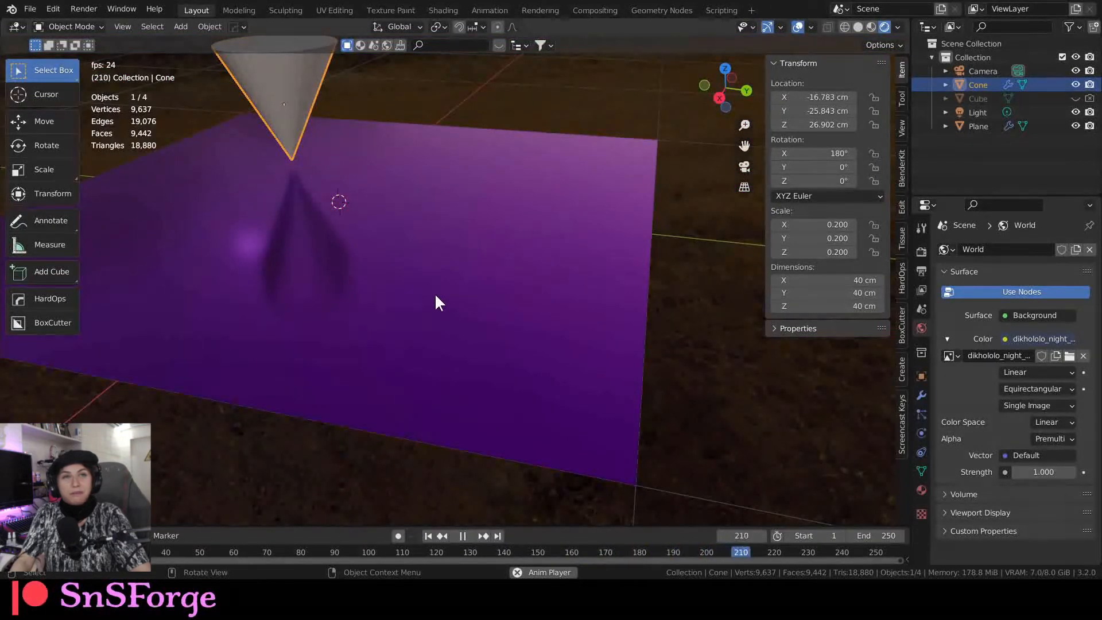
# - Try moving the cone through the plane under the HDRI lighting to test the ripples, and stop playback
pyautogui.press('g')
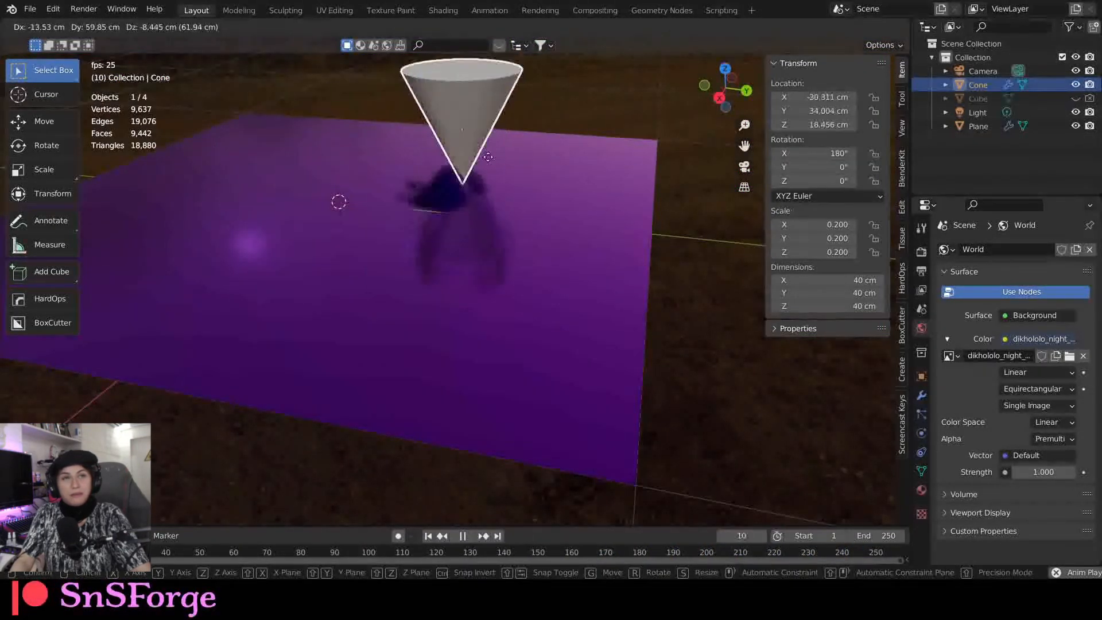
pyautogui.click(349, 147)
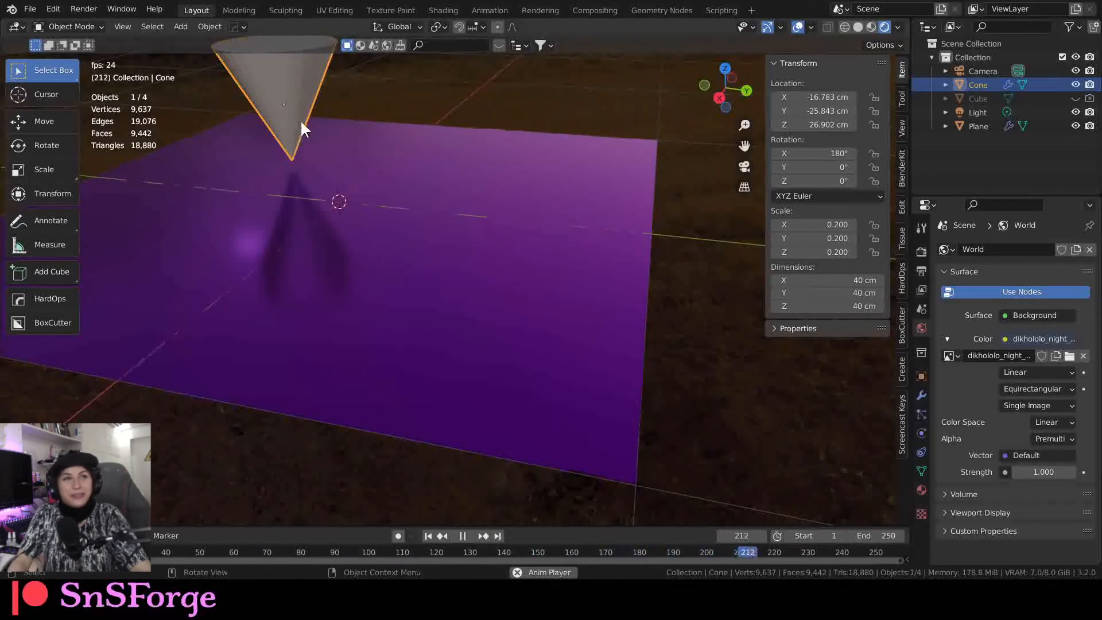
pyautogui.press('g')
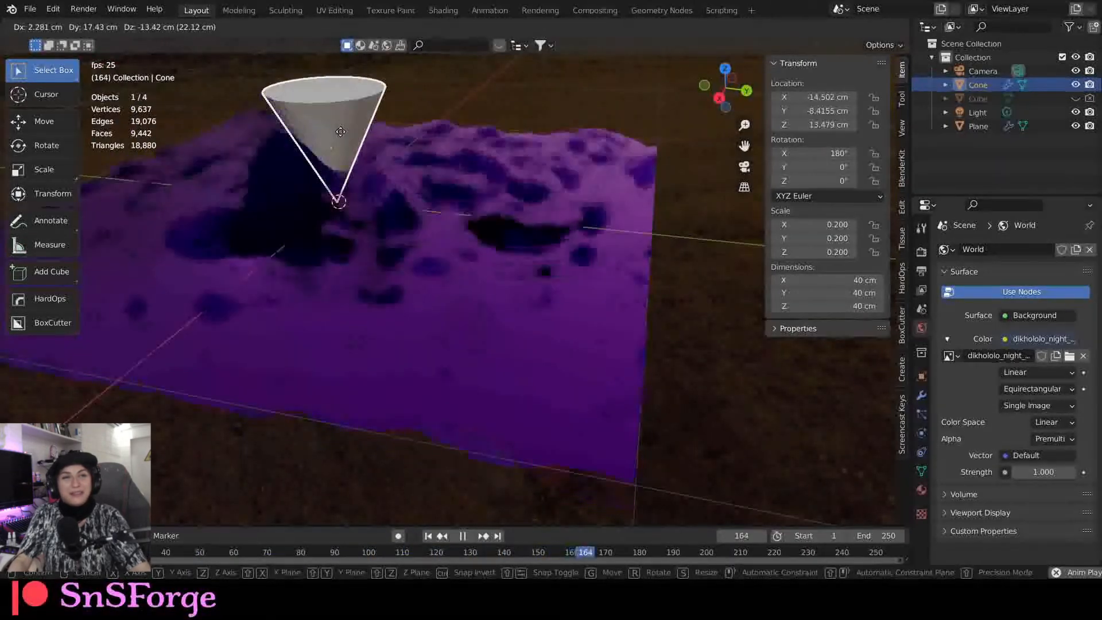
pyautogui.click(332, 125)
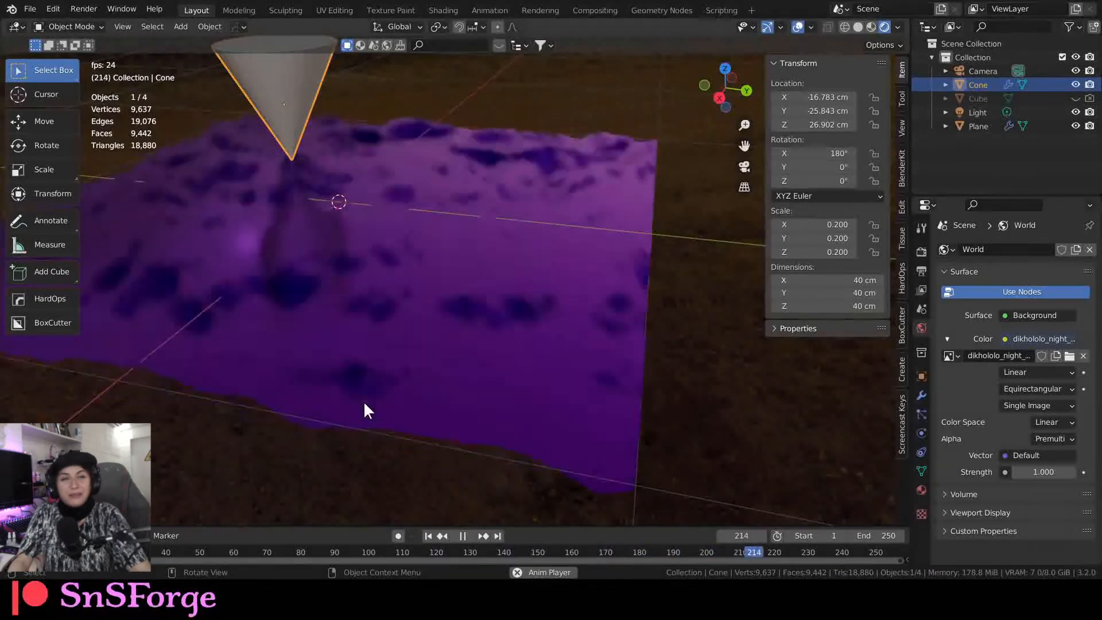
pyautogui.press('space')
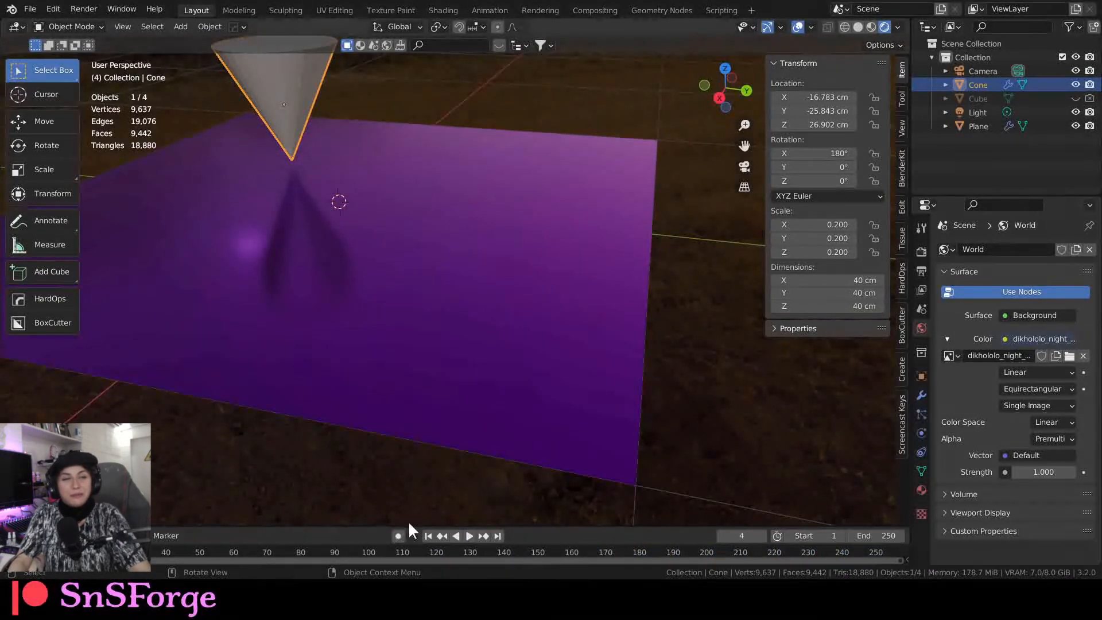
# - Enable Auto Keying from frame 1 and record the cone sweeping across and off the plane, ending at about X -52, Y 132, Z 4 cm
pyautogui.click(427, 536)
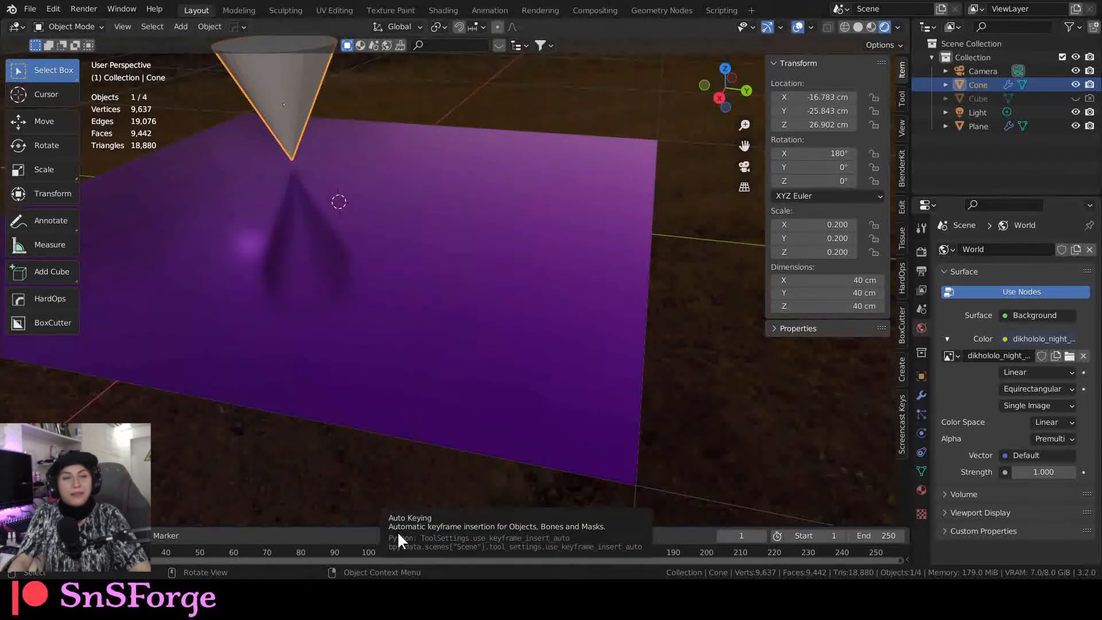
pyautogui.click(398, 536)
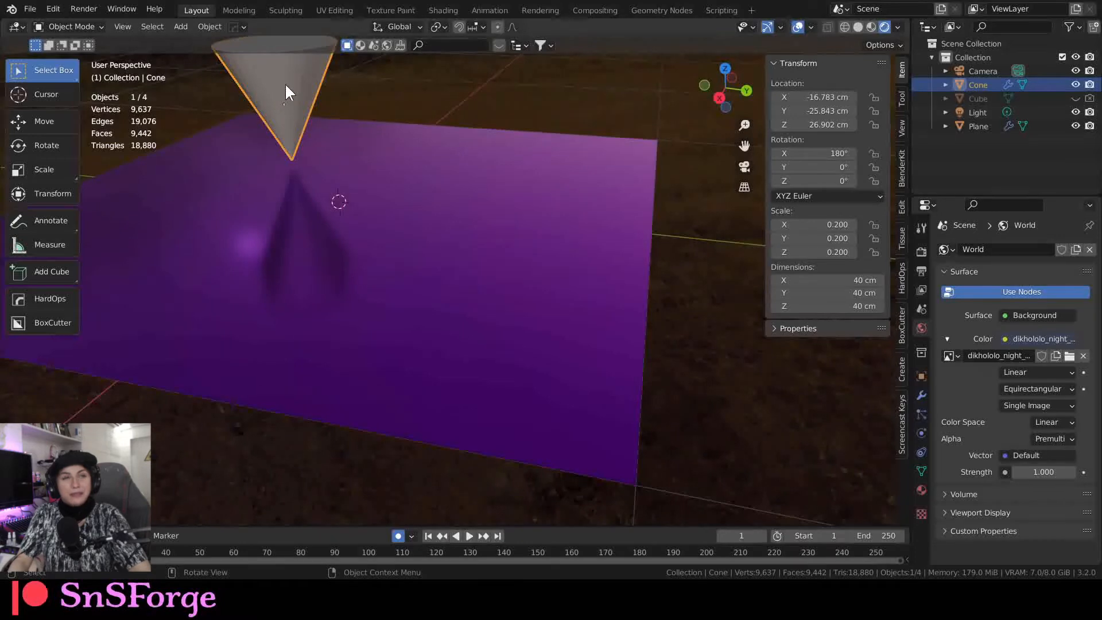
pyautogui.press('space')
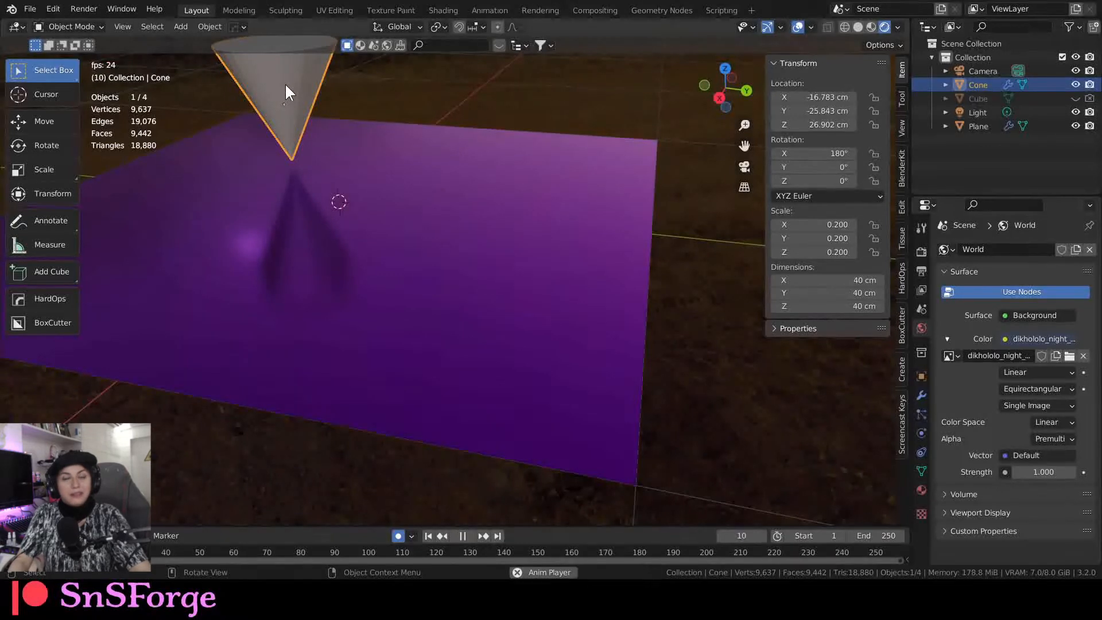
pyautogui.press('g')
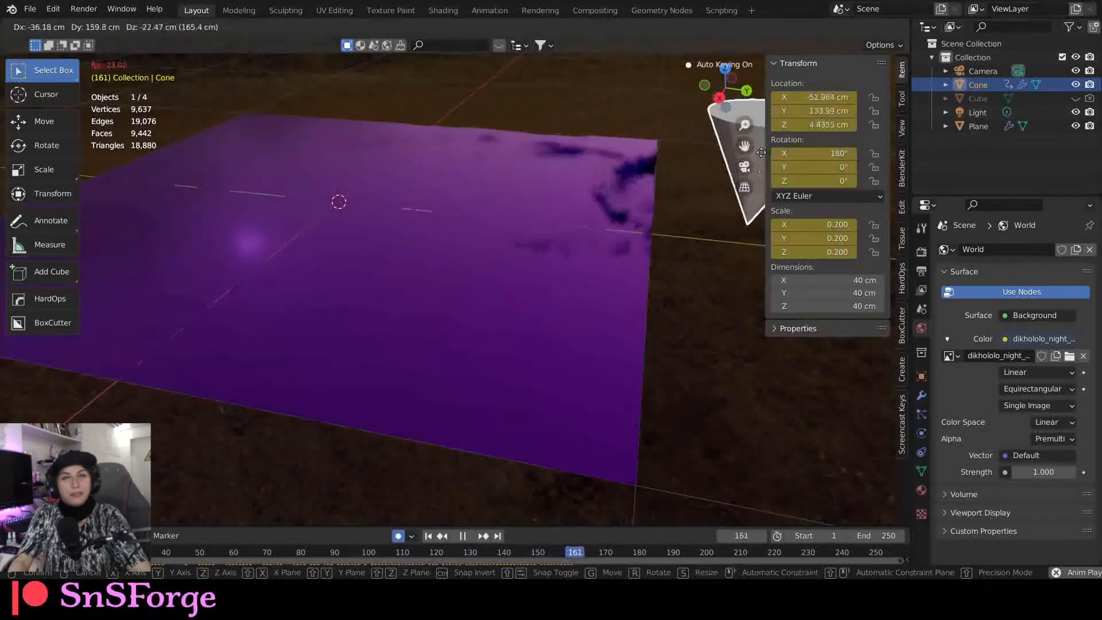
pyautogui.click(753, 153)
pyautogui.press('space')
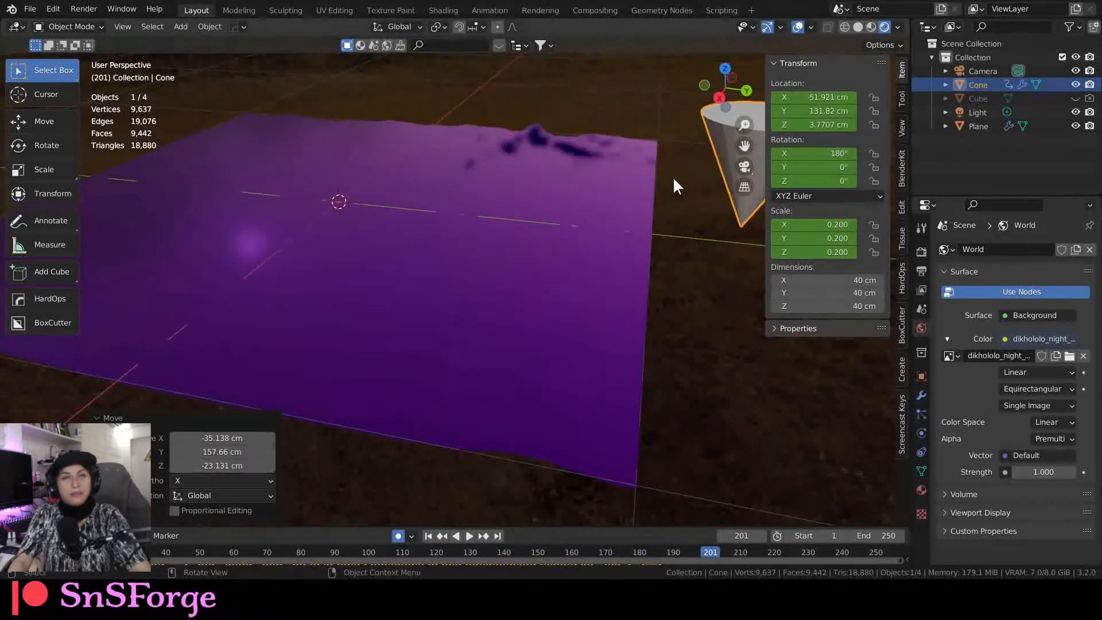
# - Play back the recorded cone animation from frame 1 to review the ripples, and stop it
pyautogui.click(428, 535)
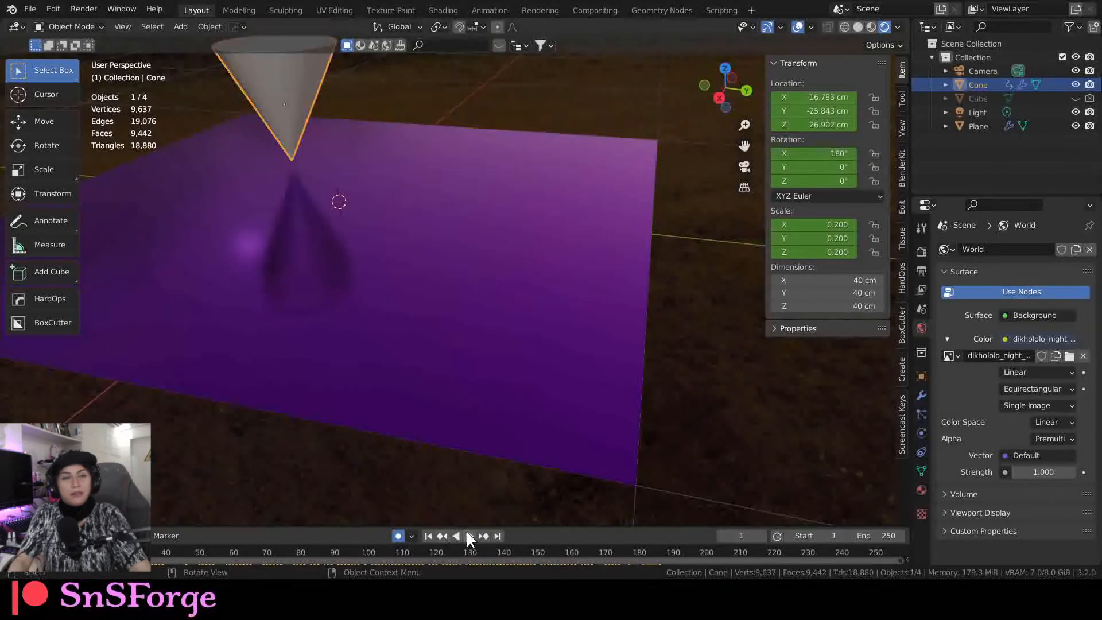
pyautogui.click(467, 529)
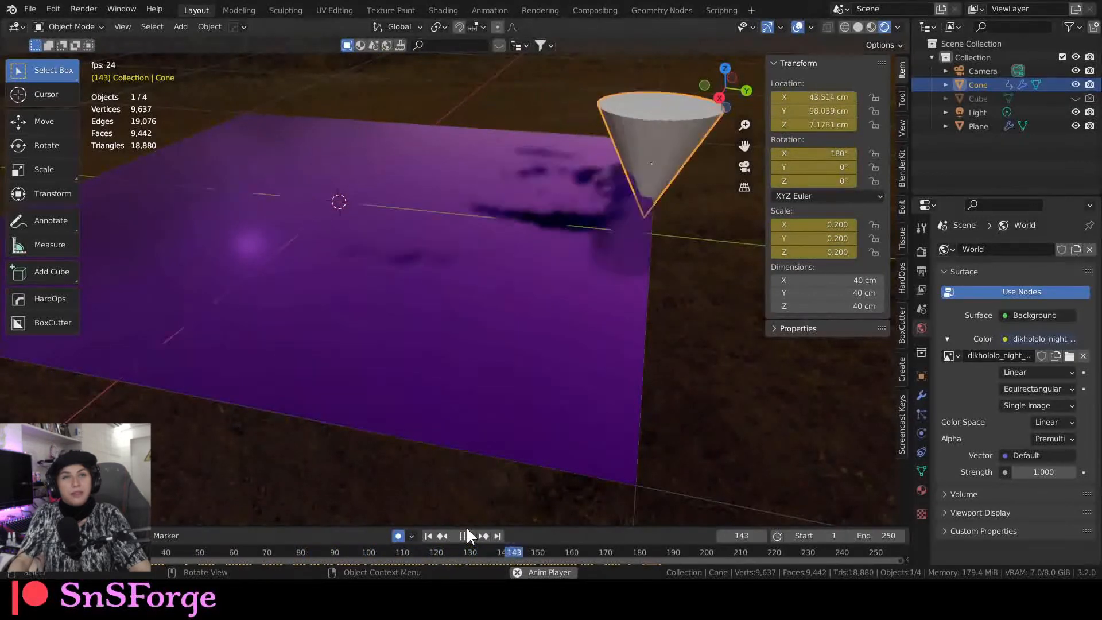
pyautogui.click(466, 530)
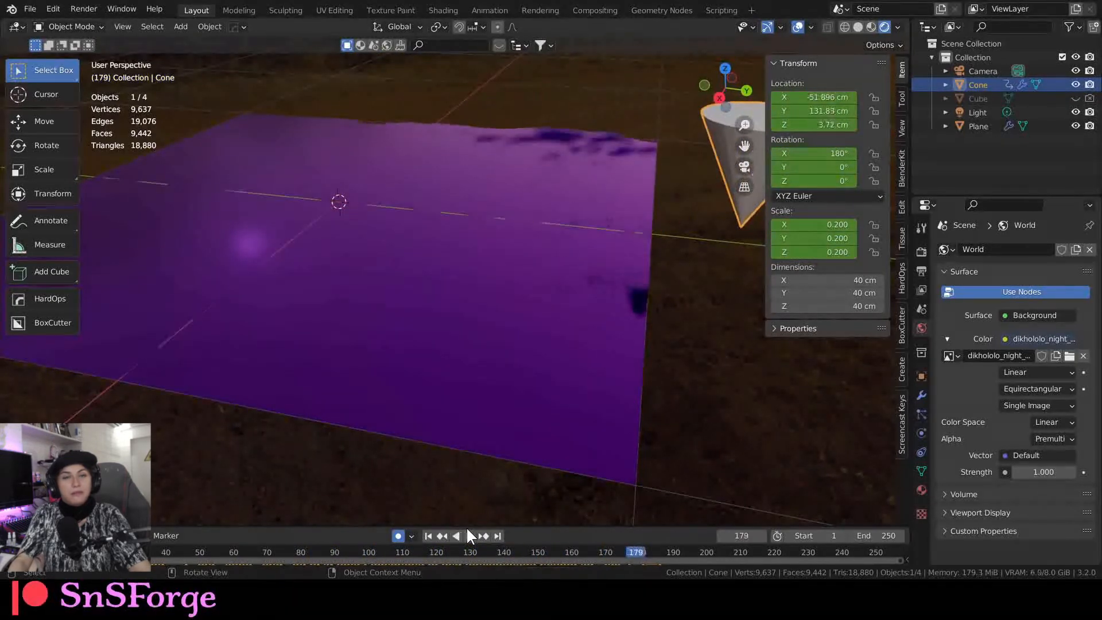
# - Return to frame 1 and turn off Auto Keying
pyautogui.click(429, 536)
pyautogui.click(398, 536)
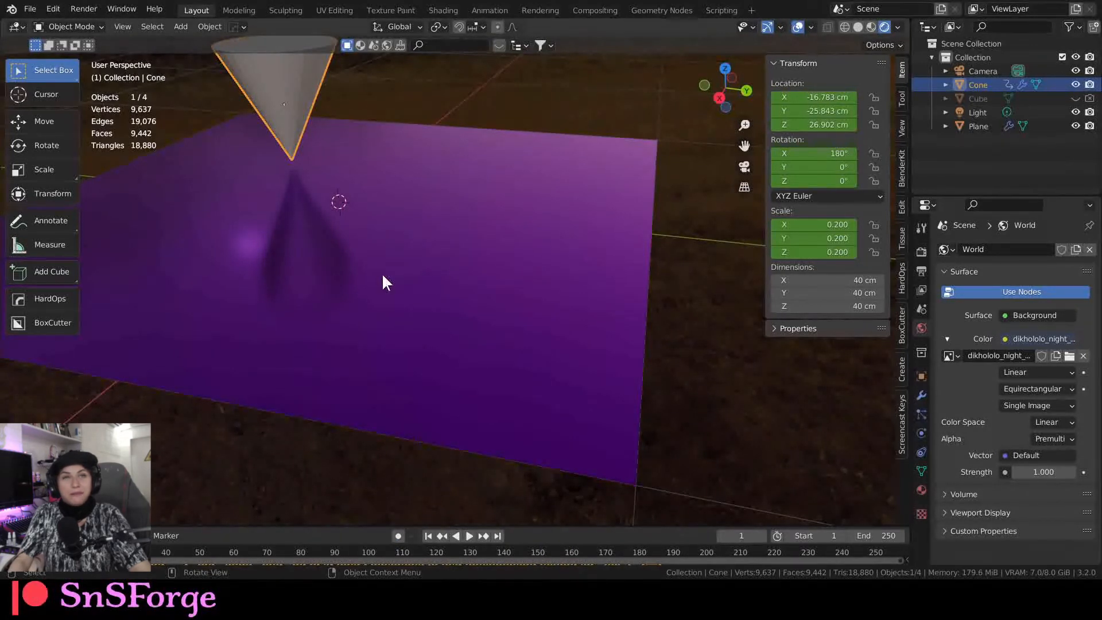
# - Examine the plane's Dynamic Paint canvas settings and the bake options of its cache
pyautogui.click(447, 262)
pyautogui.click(369, 258)
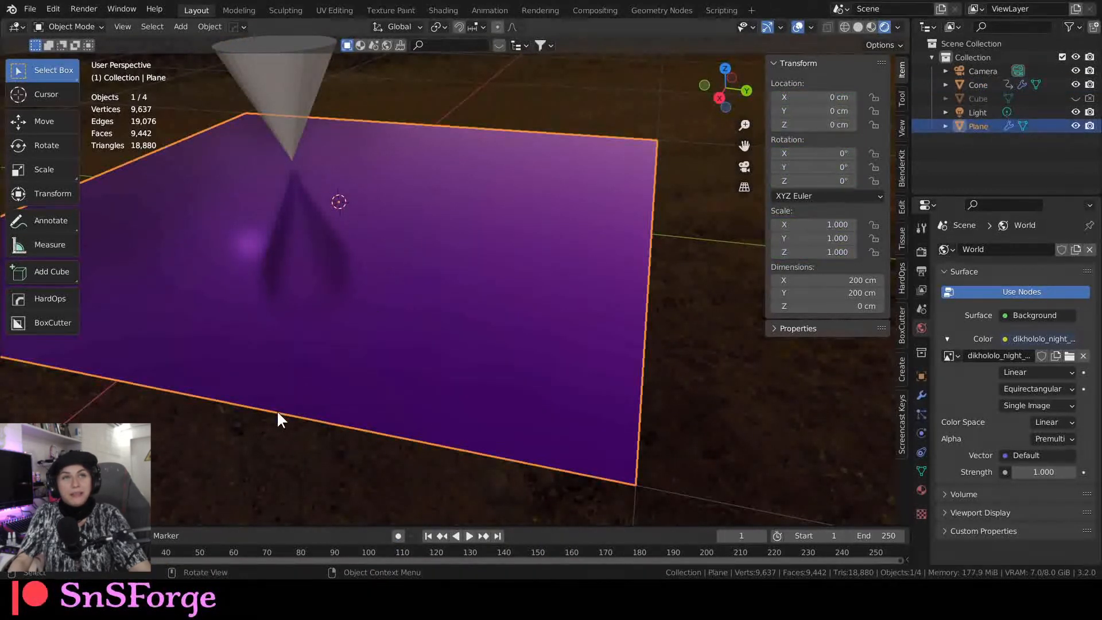
pyautogui.click(921, 452)
pyautogui.click(921, 433)
pyautogui.scroll(-5, 976, 405)
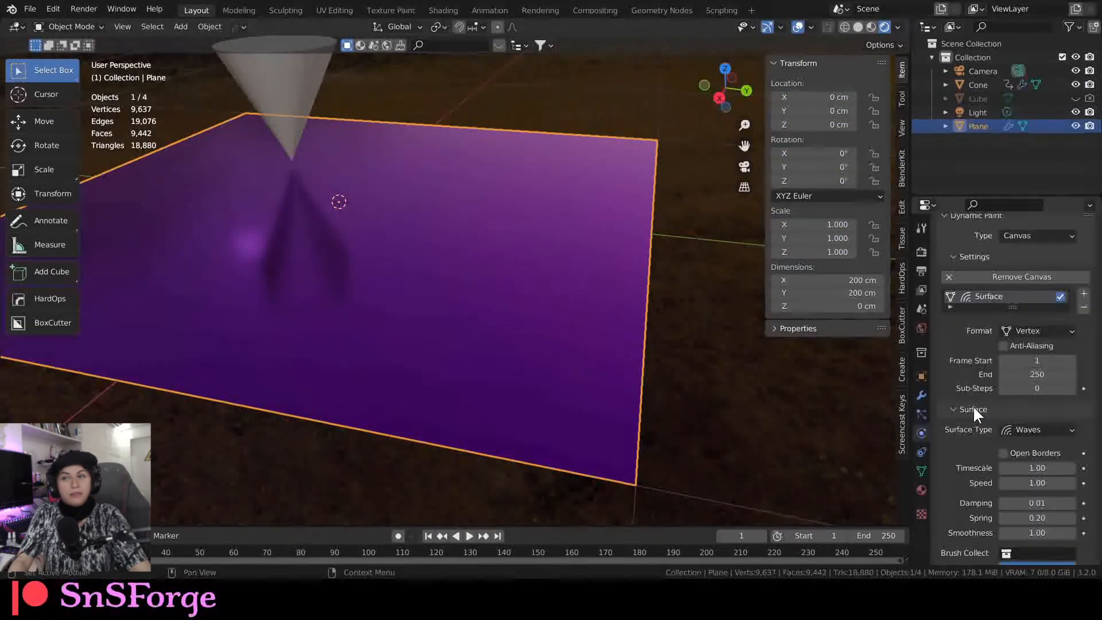
pyautogui.click(958, 556)
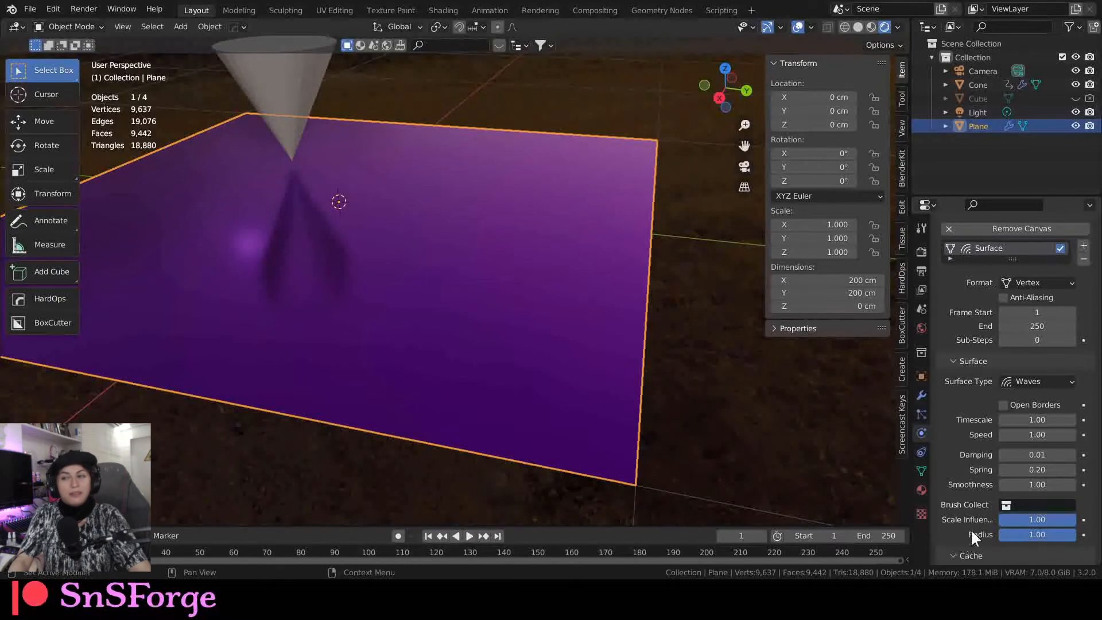
pyautogui.scroll(-5, 971, 527)
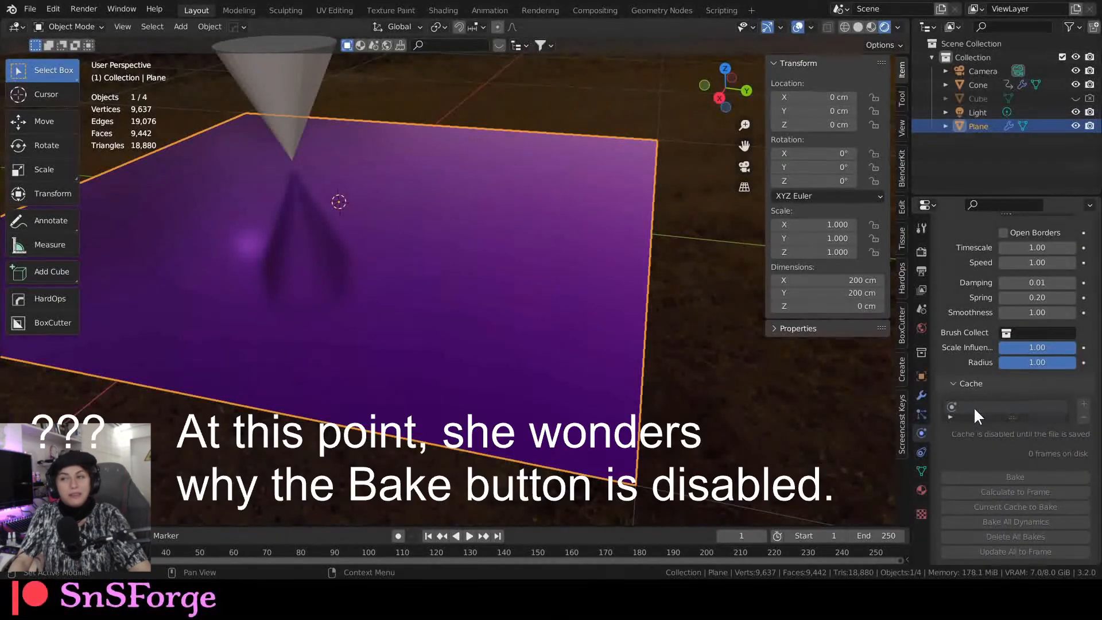
pyautogui.click(972, 387)
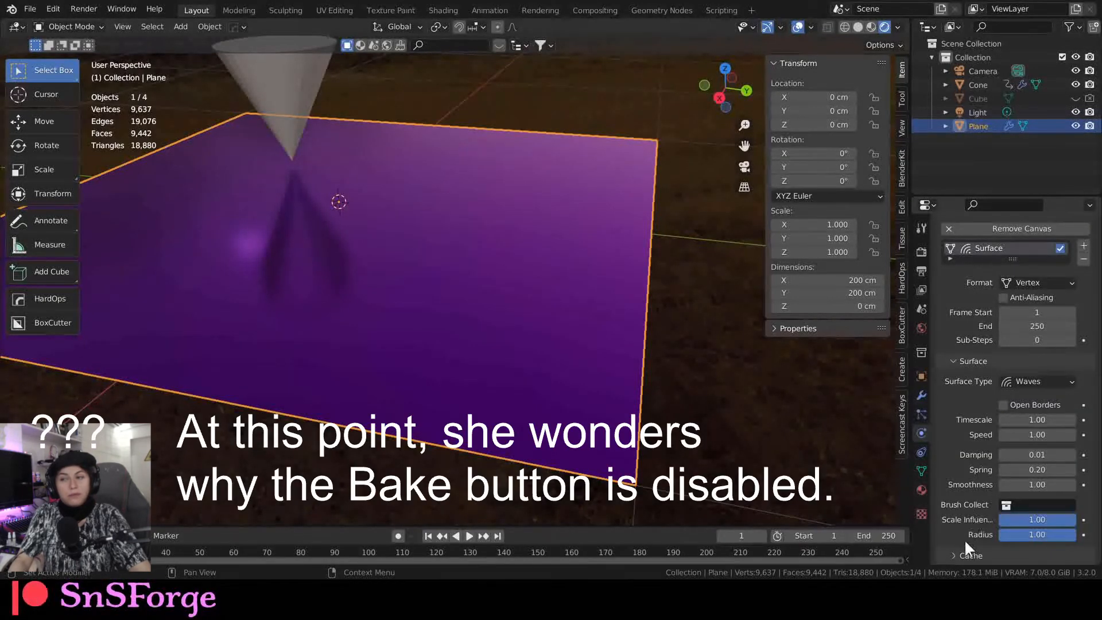
pyautogui.scroll(-5, 973, 506)
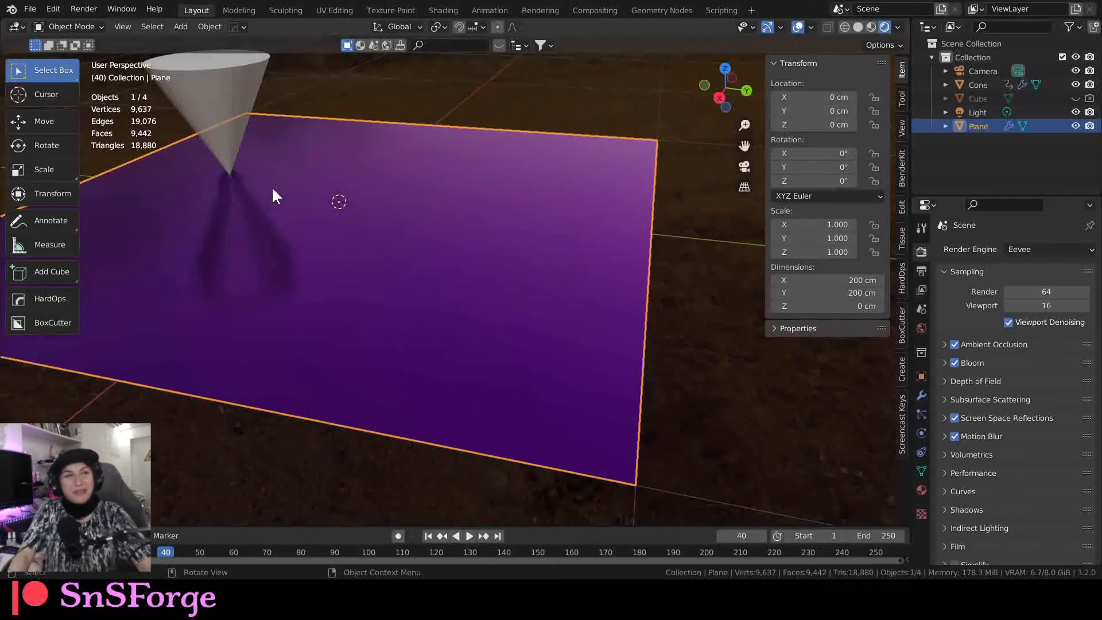
pyautogui.click(922, 453)
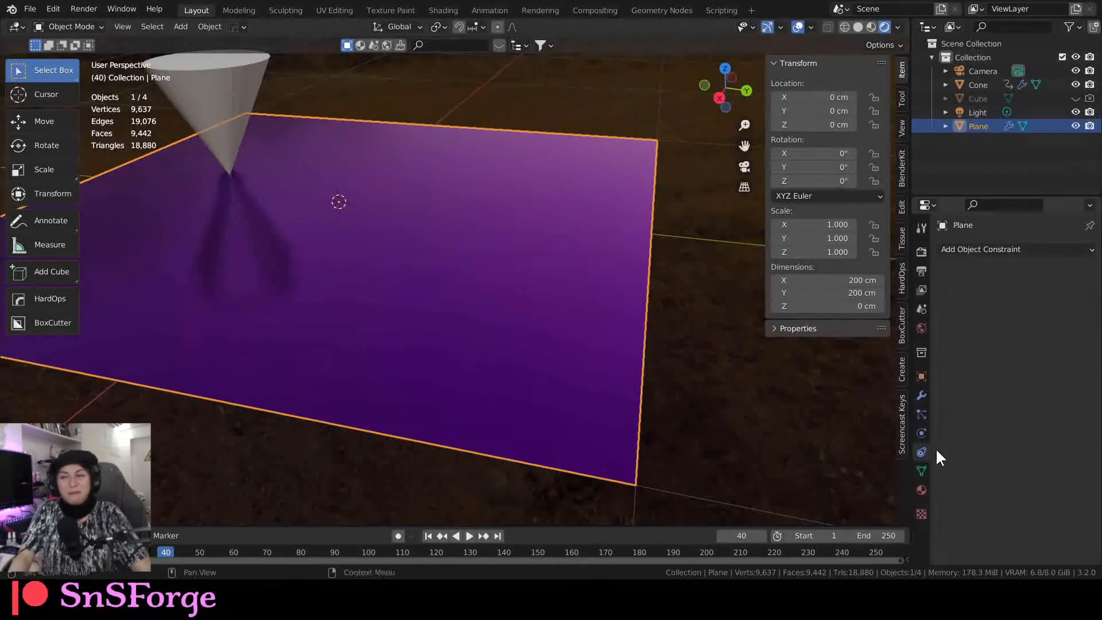
pyautogui.click(922, 433)
pyautogui.scroll(-8, 1001, 485)
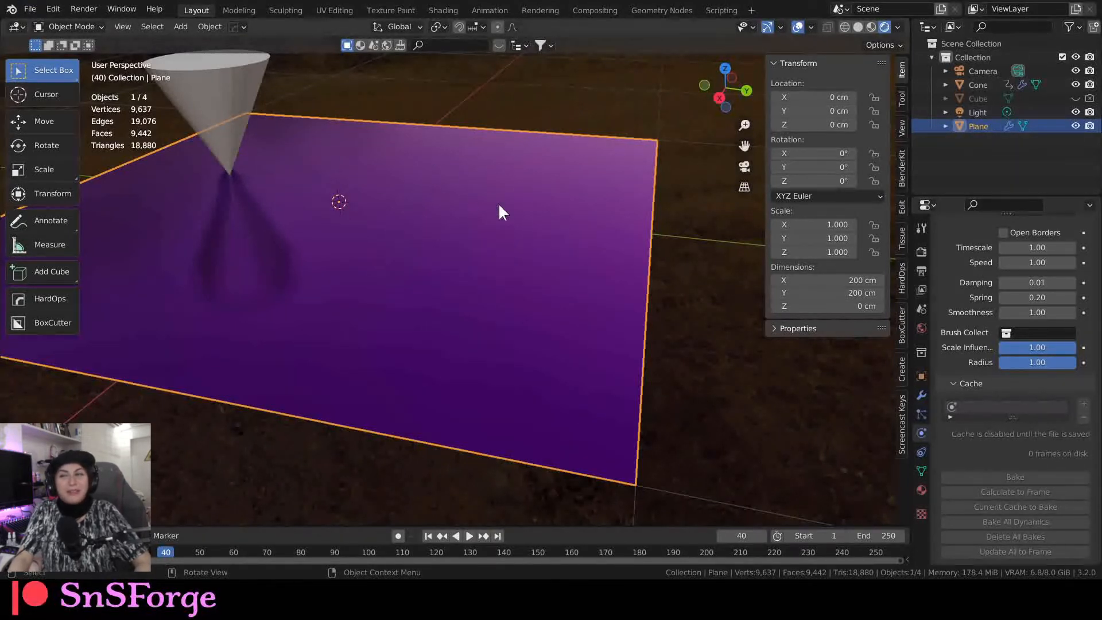
# - Save the file as ripple-wave-animation.blend
pyautogui.click(33, 10)
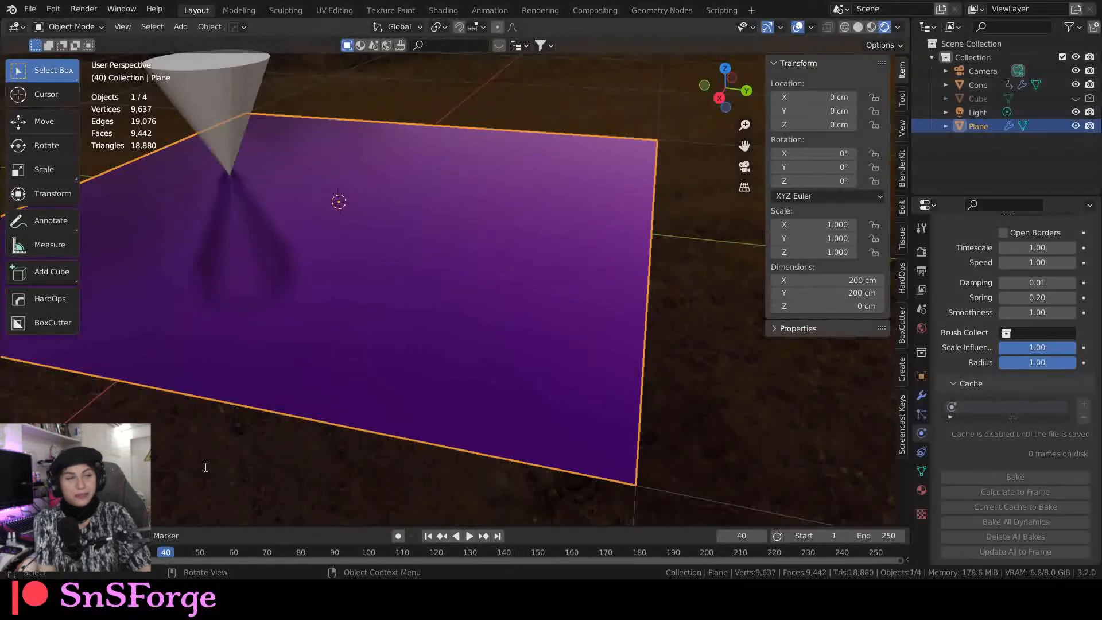
pyautogui.hotkey('ctrl', 's')
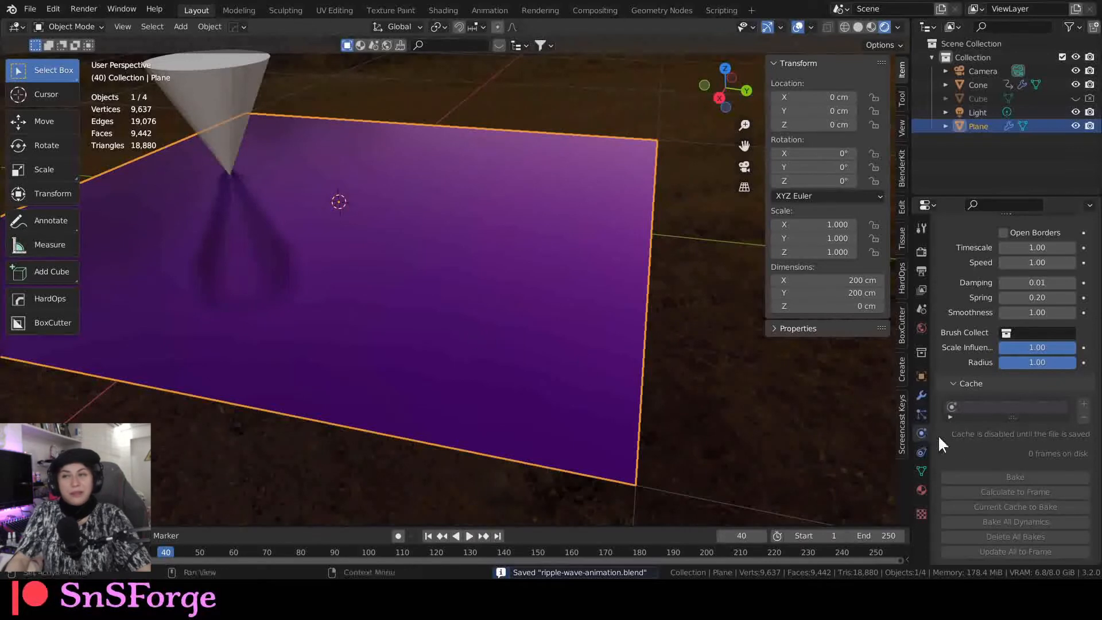
# - Bake the plane's Dynamic Paint wave cache from frame 1 and play back the baked animation briefly
pyautogui.click(922, 433)
pyautogui.scroll(-5, 1013, 500)
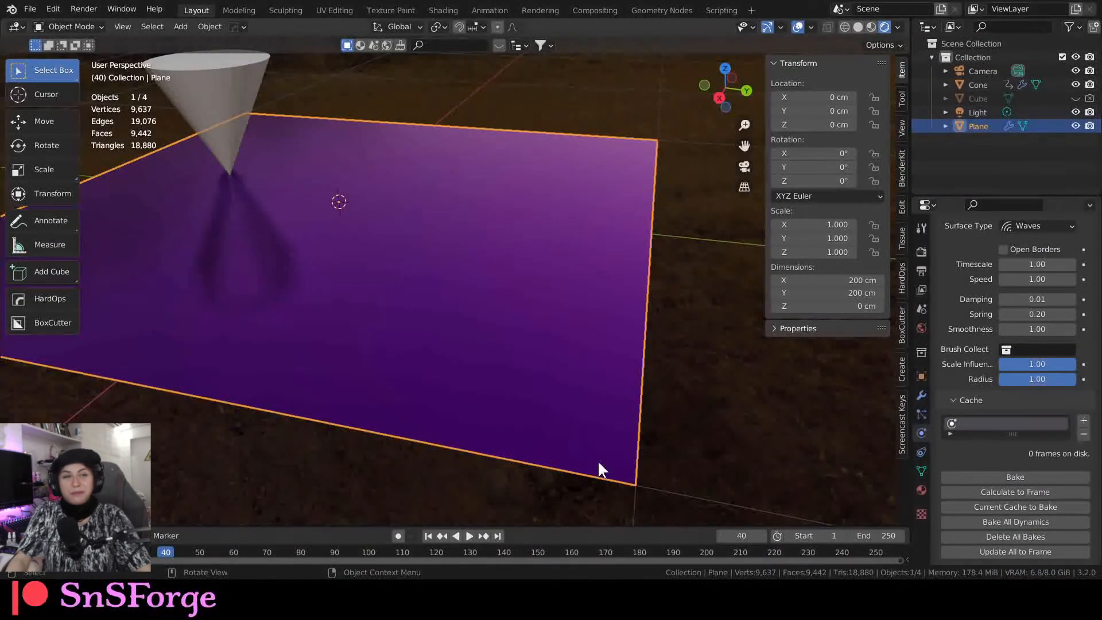
pyautogui.click(427, 539)
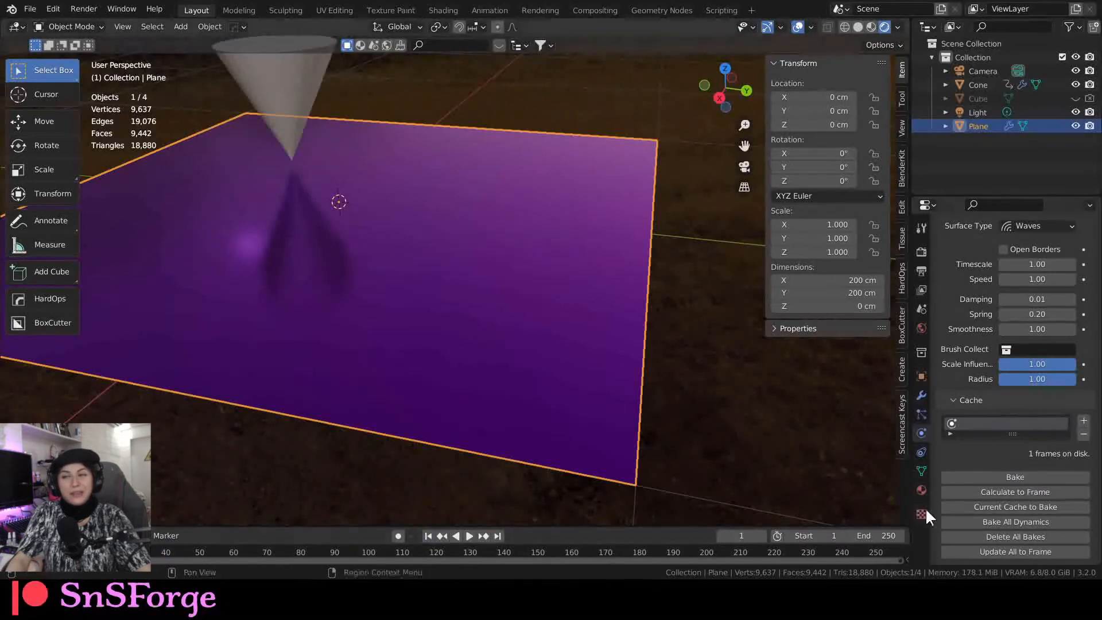
pyautogui.click(1034, 477)
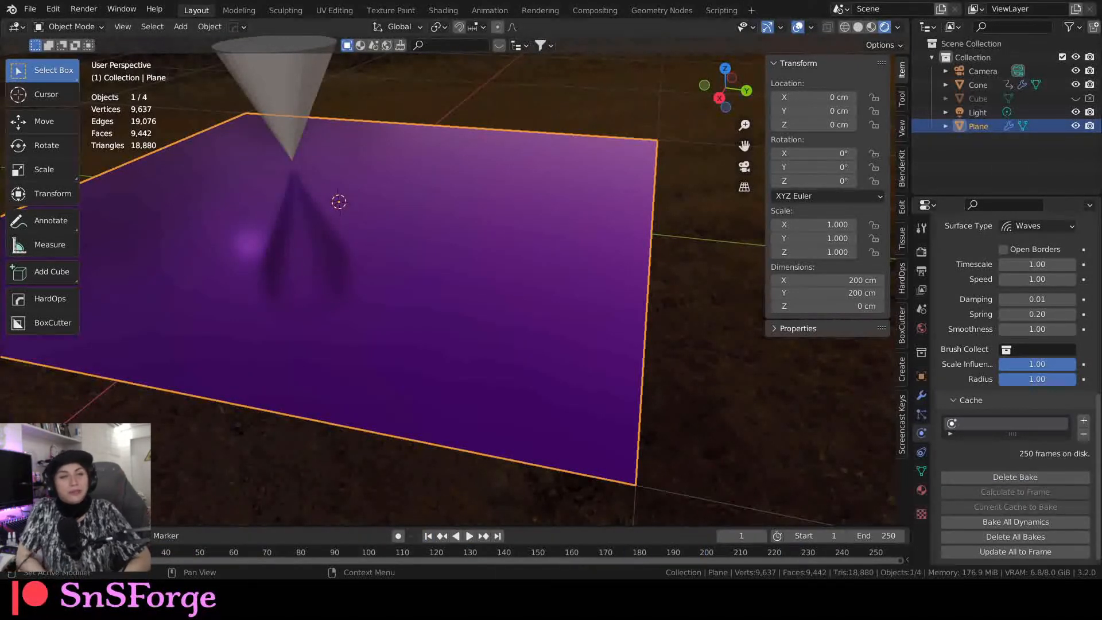
pyautogui.click(469, 537)
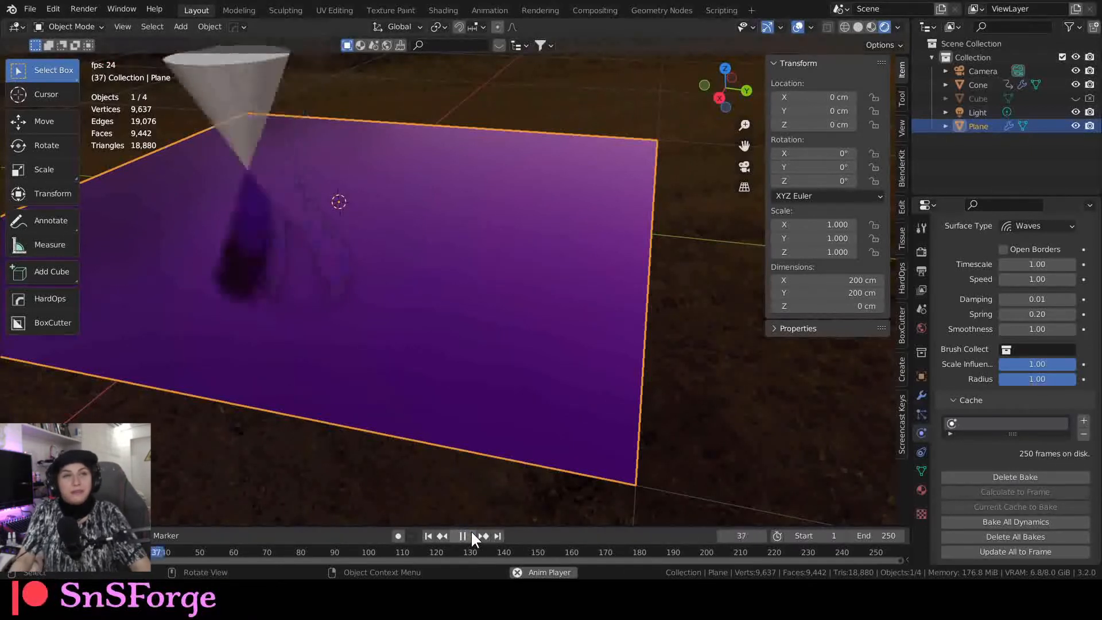
pyautogui.click(463, 535)
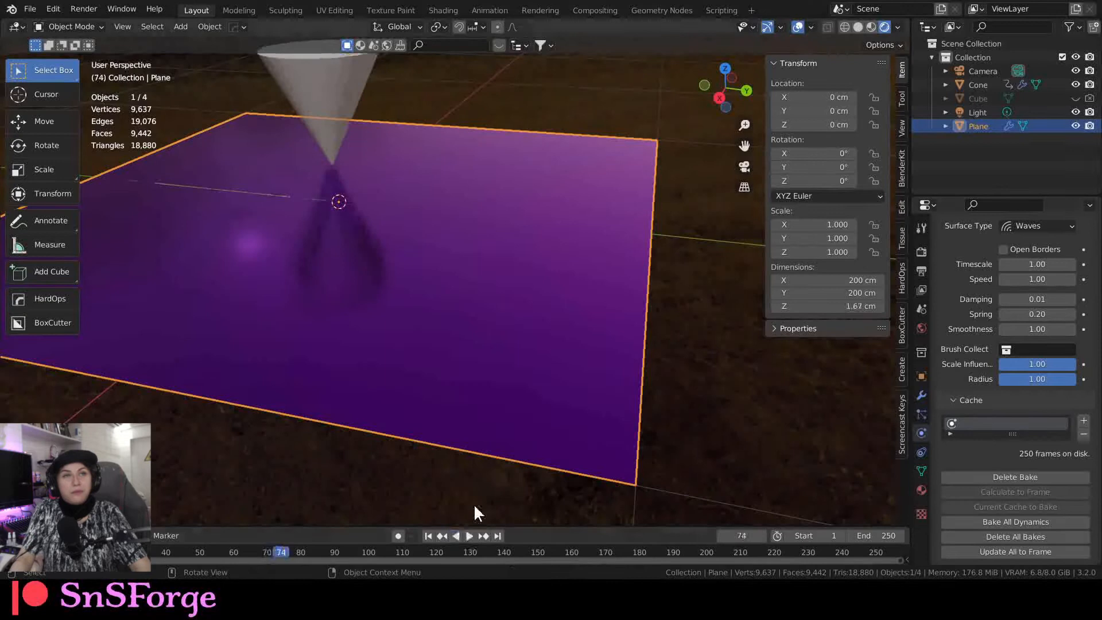
# - Delete the cone and play back the baked ripples on the plane without it, stopping at frame 110
pyautogui.click(340, 87)
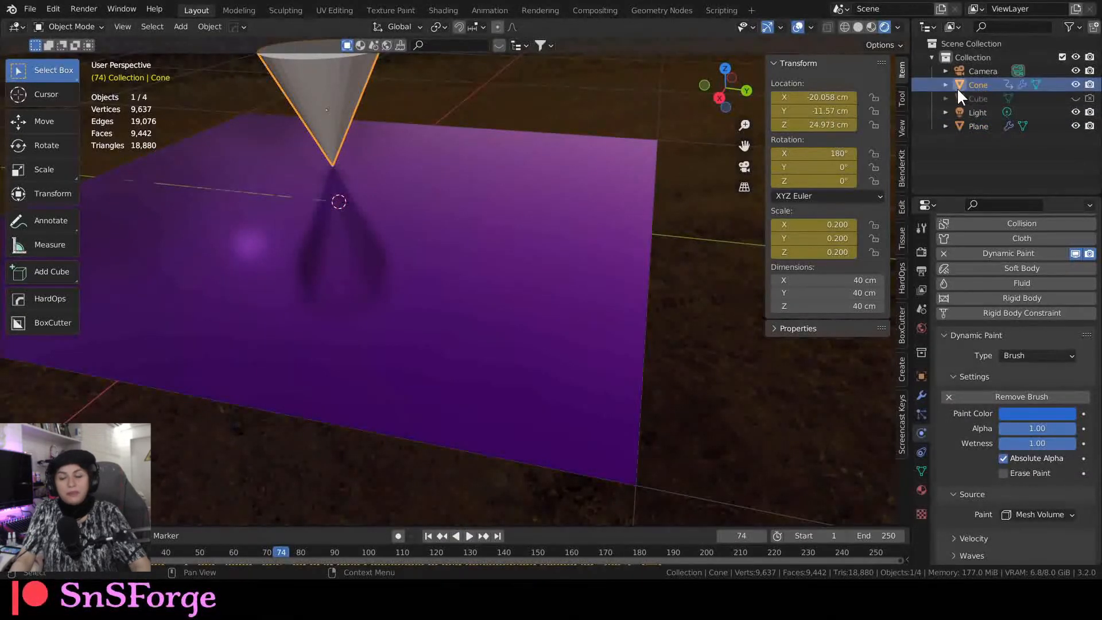
pyautogui.press('Delete')
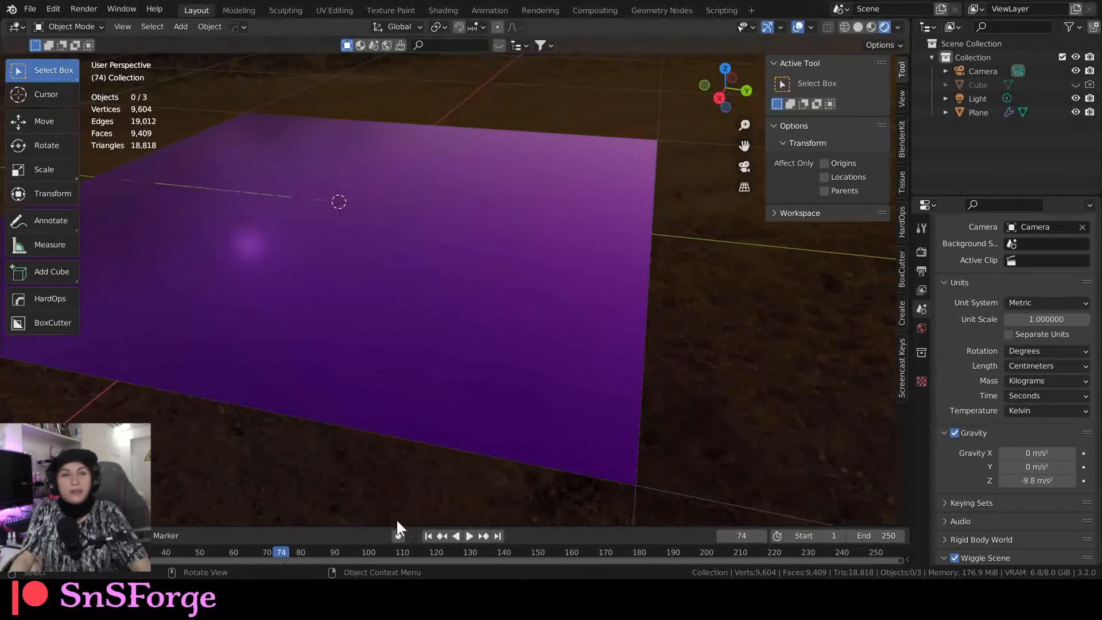
pyautogui.click(469, 536)
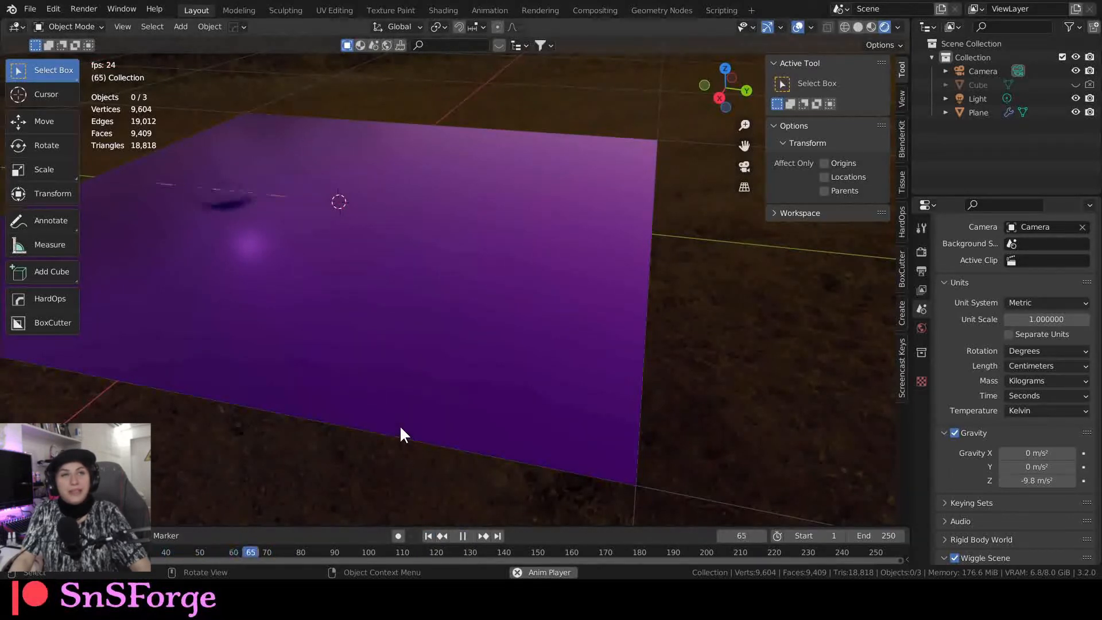
pyautogui.moveTo(400, 393); pyautogui.dragTo(363, 272, button='middle')
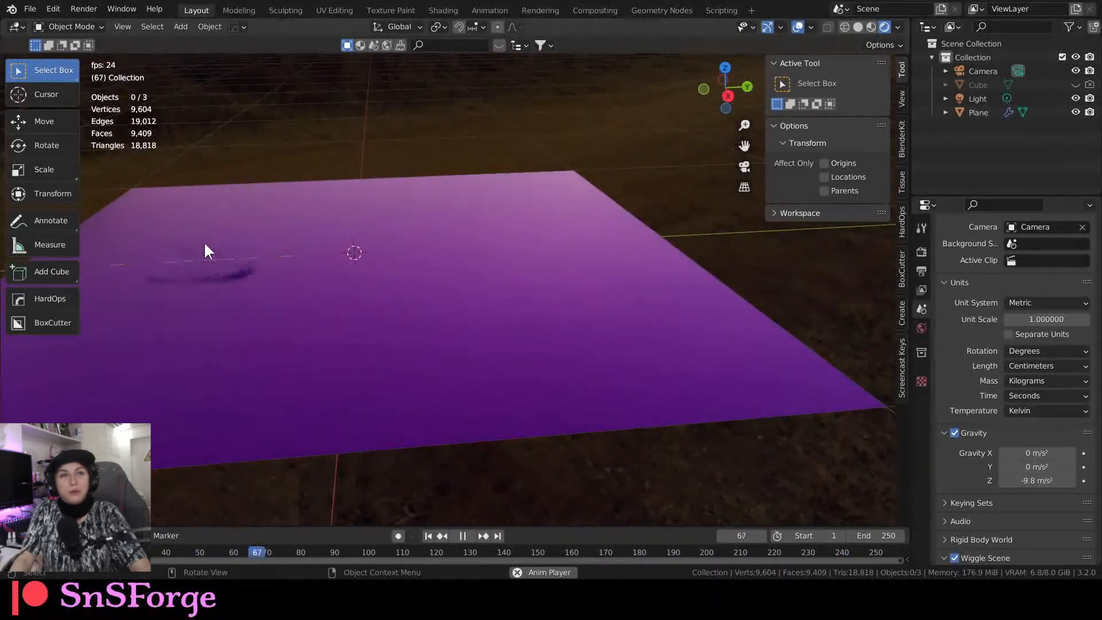
pyautogui.moveTo(249, 229); pyautogui.dragTo(413, 283, button='middle')
pyautogui.scroll(-1, 407, 263)
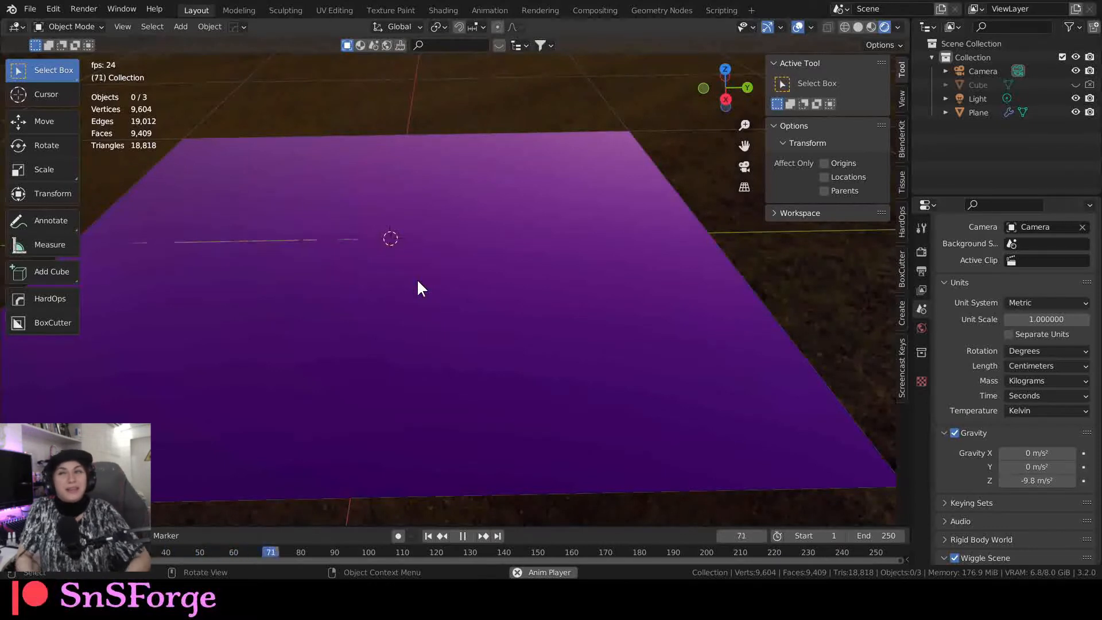
pyautogui.press('space')
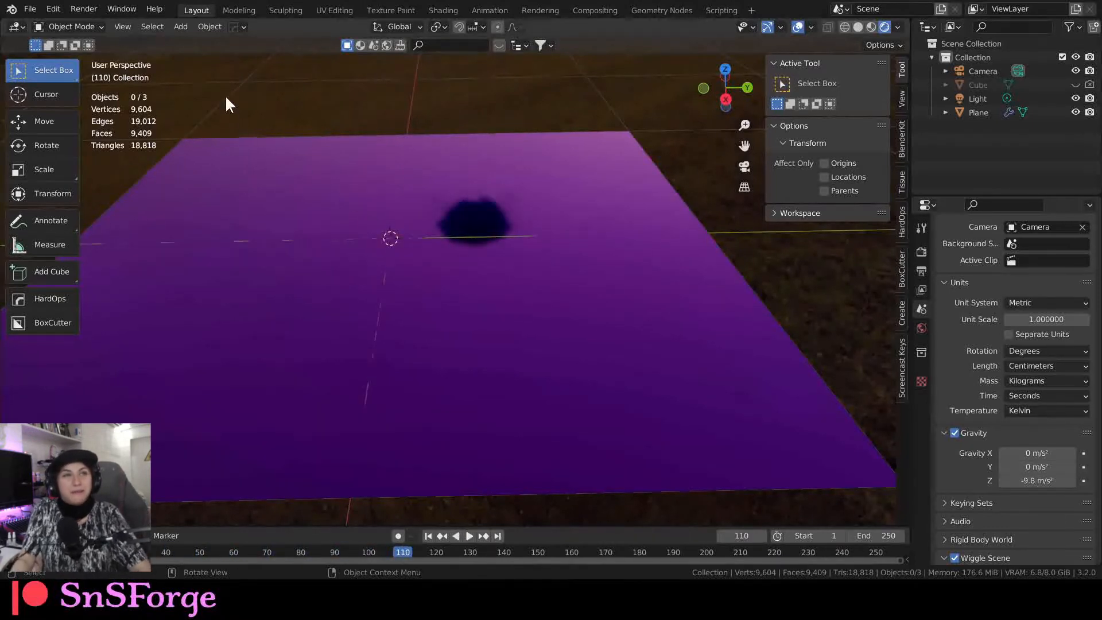
# - Hide the plane in the viewport and add a Monkey mesh at the world origin
pyautogui.click(201, 26)
pyautogui.moveTo(218, 35)
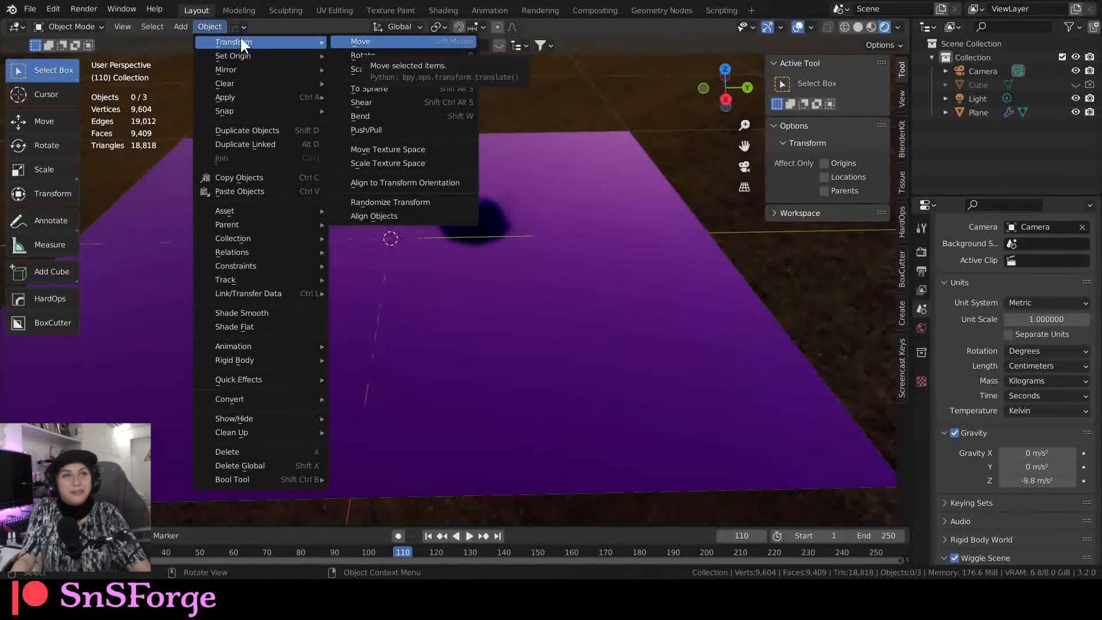
pyautogui.moveTo(179, 28)
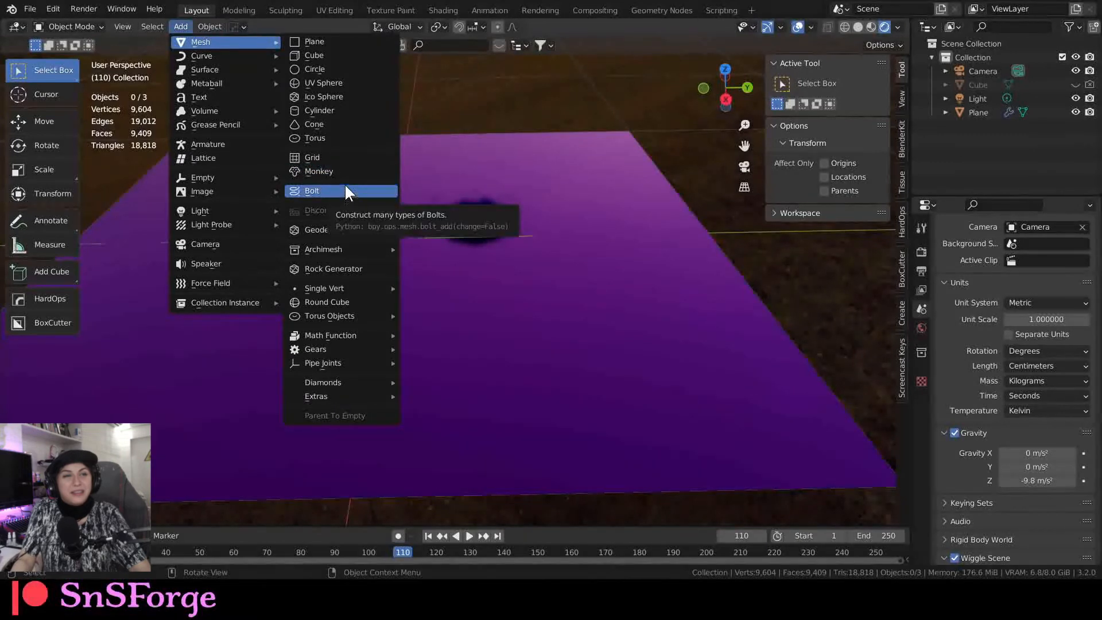
pyautogui.scroll(-5, 466, 127)
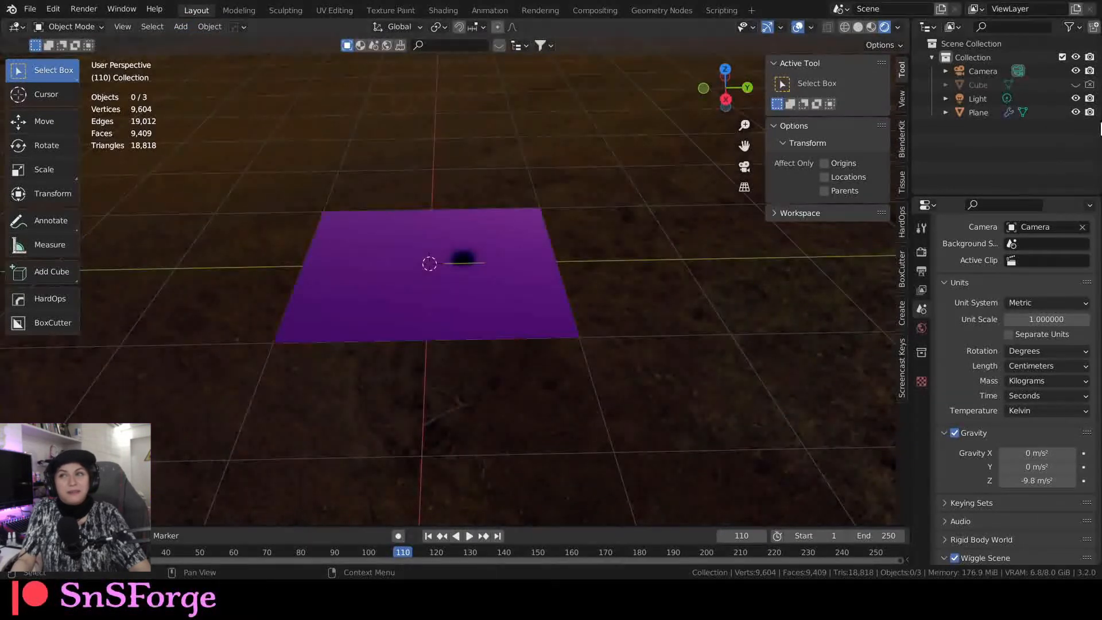
pyautogui.click(1073, 111)
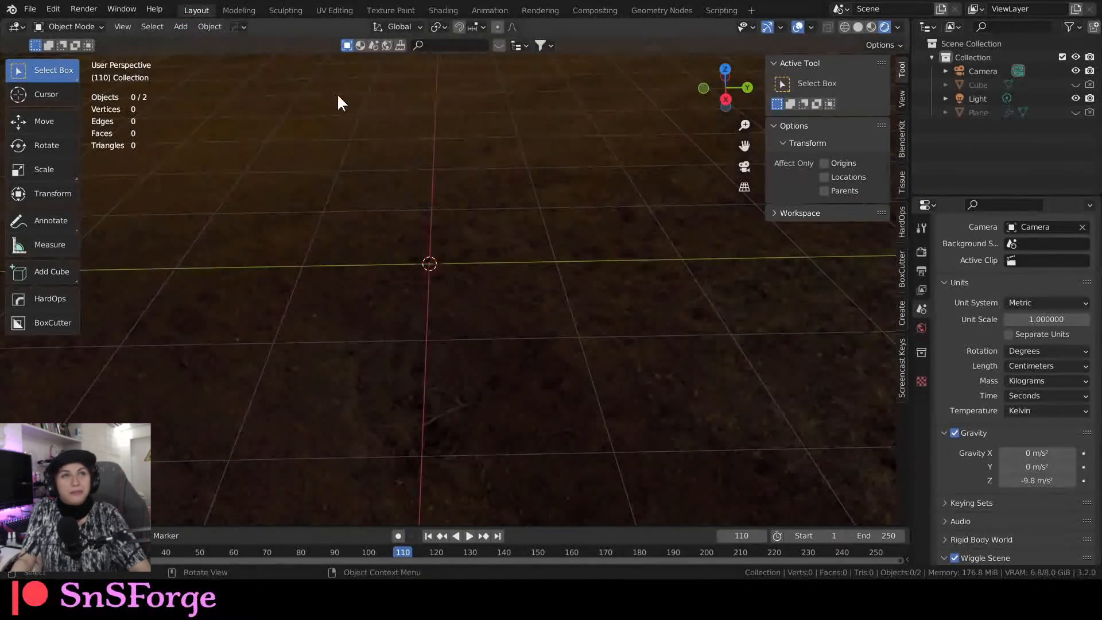
pyautogui.click(210, 27)
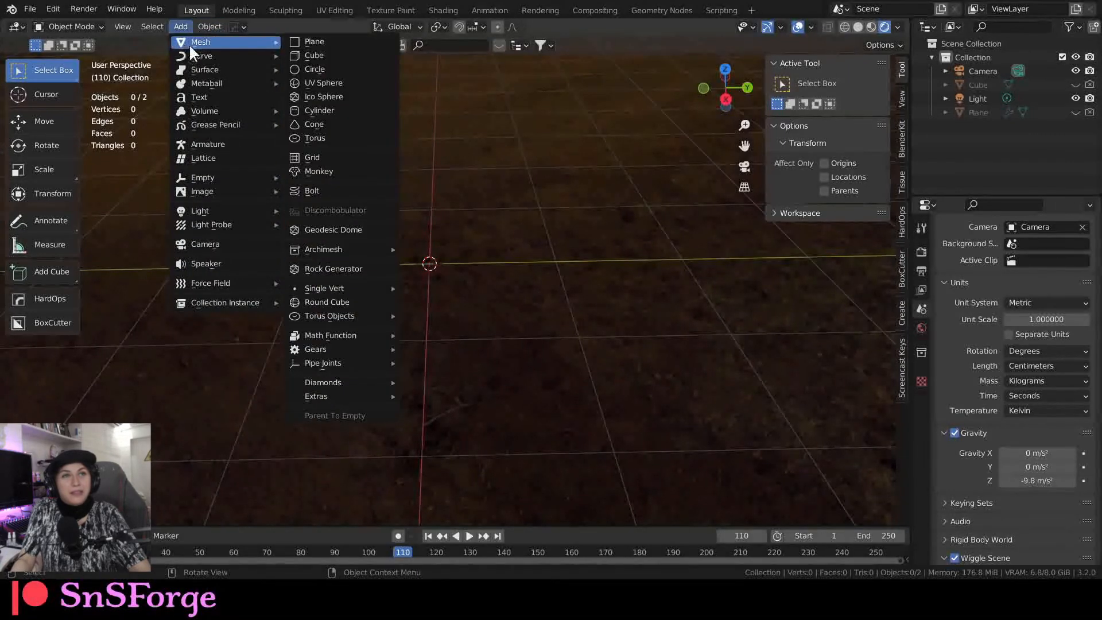
pyautogui.click(335, 174)
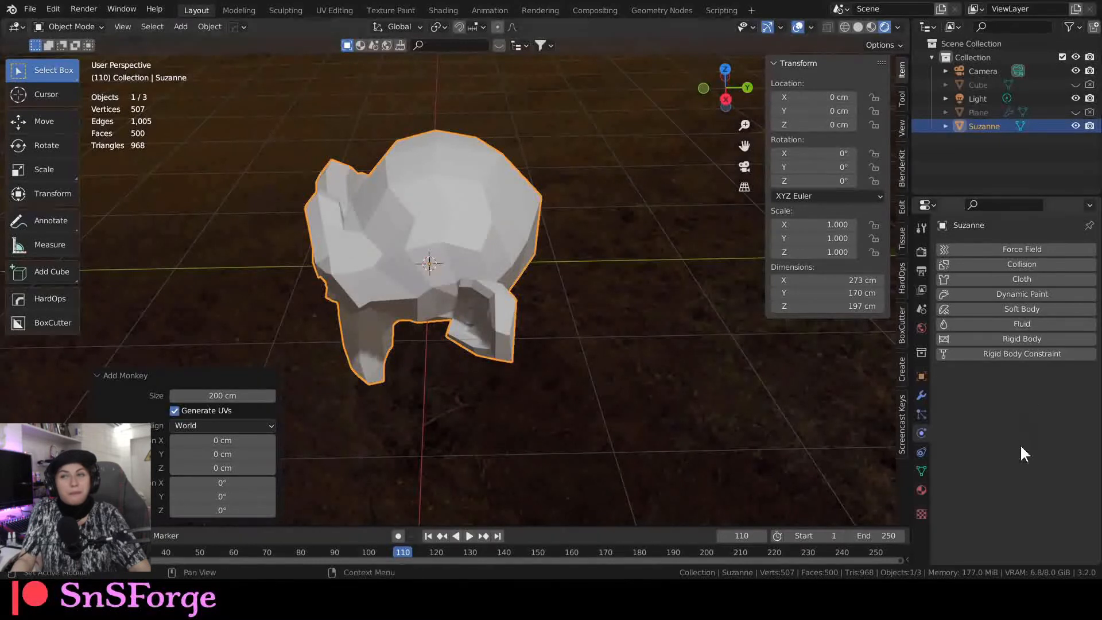
# - Add a Subdivision Surface modifier to the monkey, raise its viewport level and apply it
pyautogui.click(923, 391)
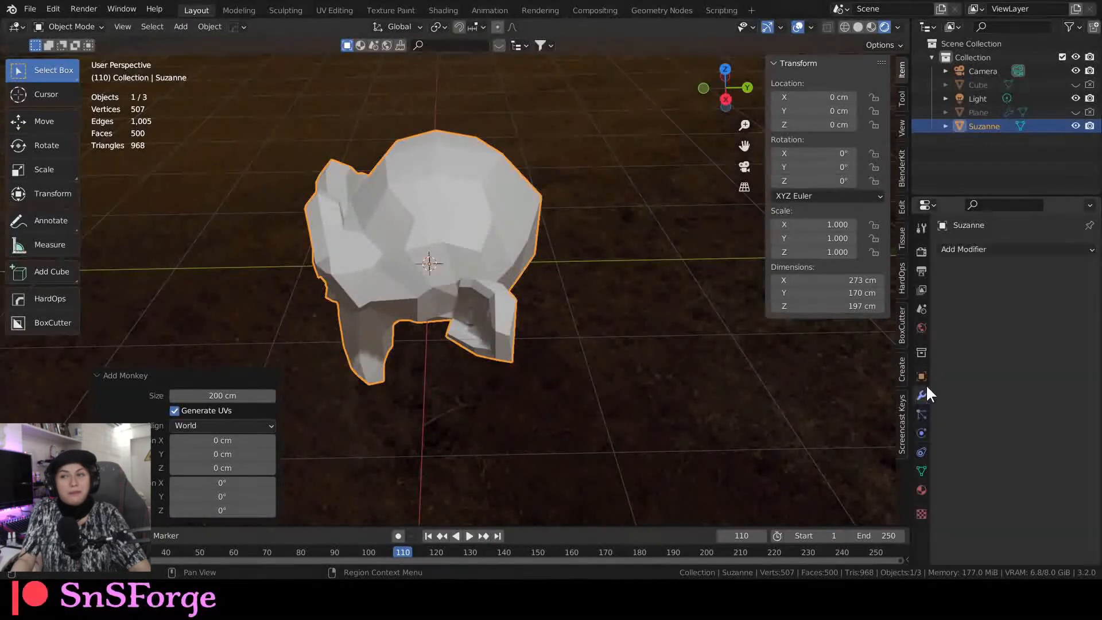
pyautogui.click(993, 252)
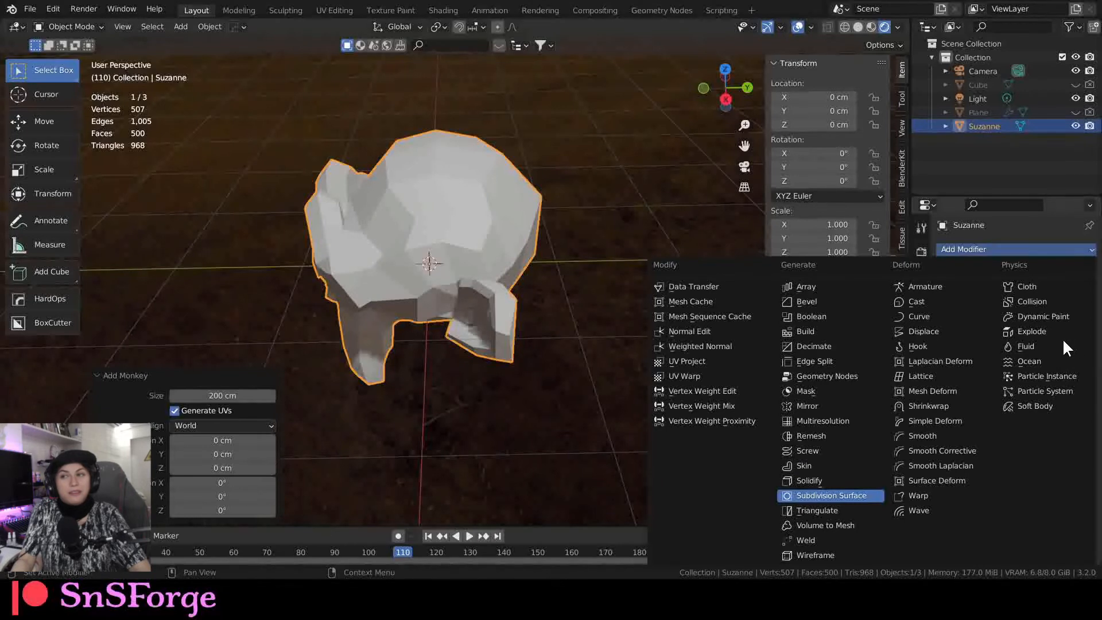
pyautogui.click(838, 495)
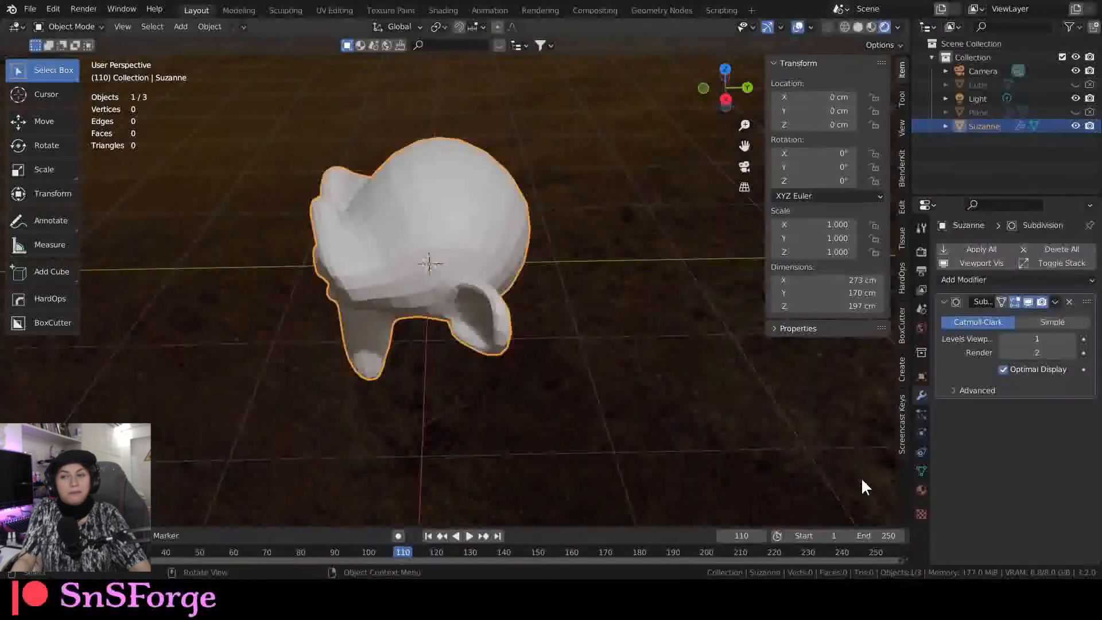
pyautogui.click(1071, 339)
pyautogui.click(1055, 302)
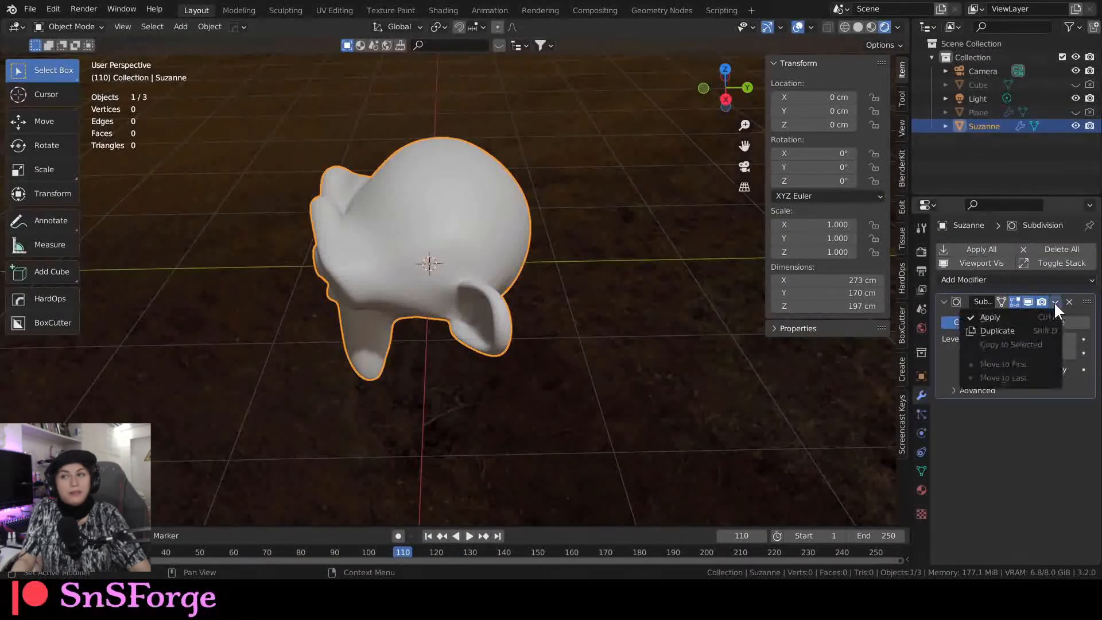
pyautogui.click(1007, 317)
# - Enable Dynamic Paint physics on the monkey head and add a canvas to it
pyautogui.moveTo(601, 313); pyautogui.dragTo(450, 258, button='middle')
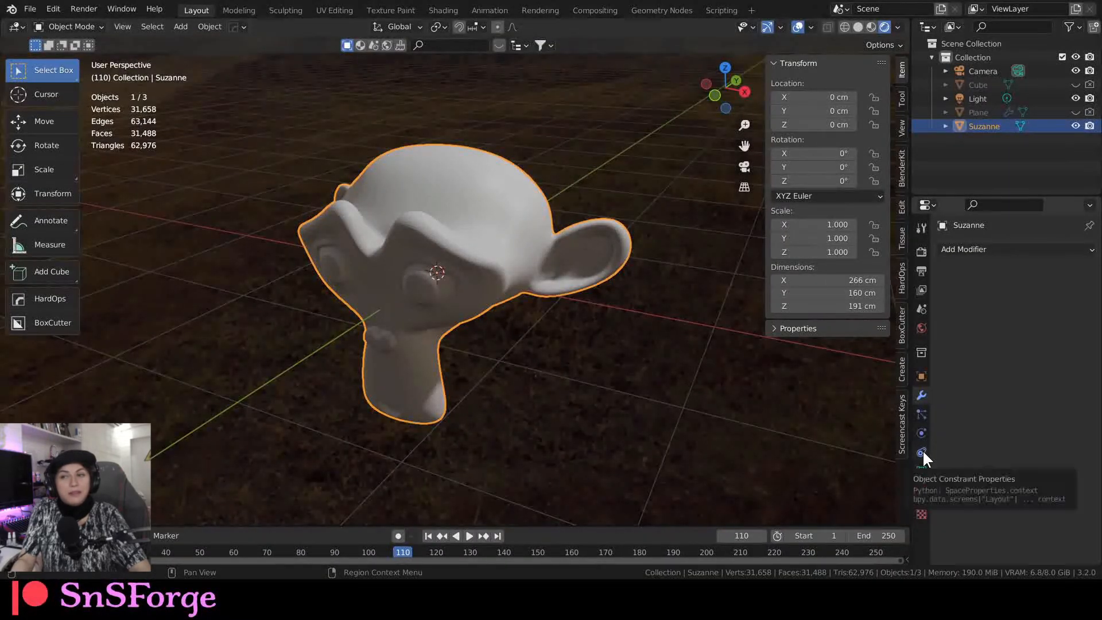
pyautogui.click(921, 433)
pyautogui.click(1032, 294)
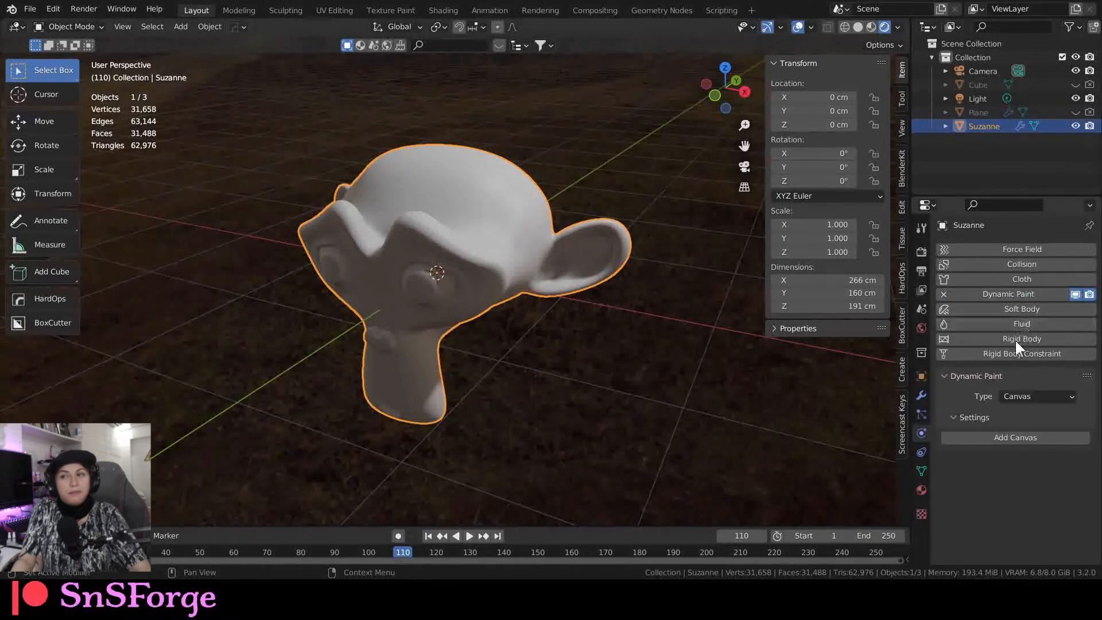
pyautogui.click(979, 437)
pyautogui.scroll(-3, 1032, 463)
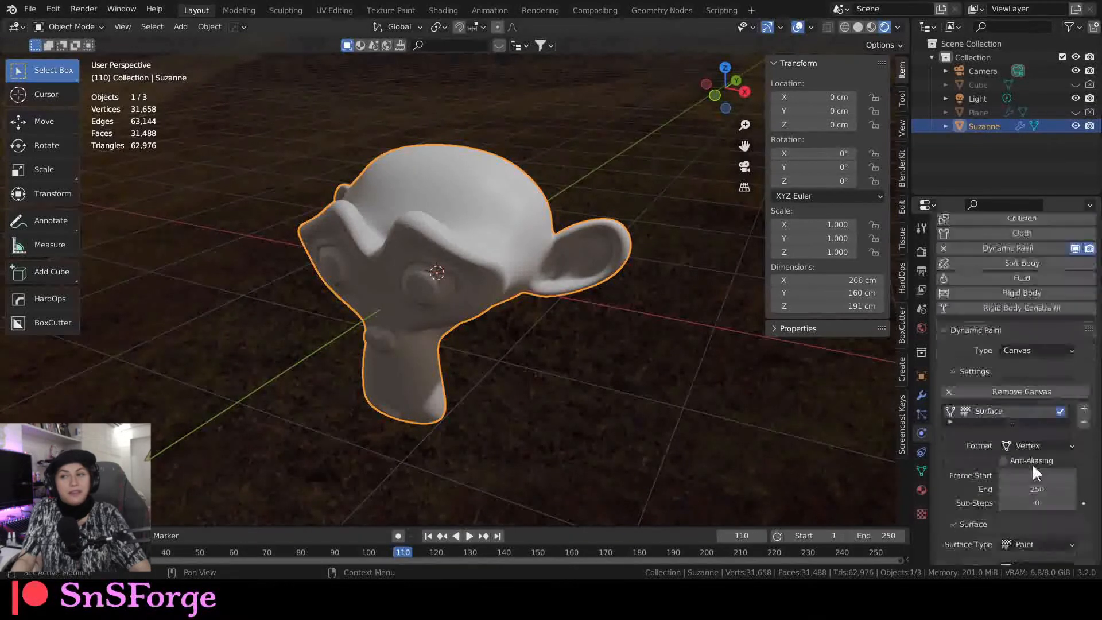
# - Set the surface type of the monkey head's Dynamic Paint canvas to Waves
pyautogui.scroll(-4, 1050, 490)
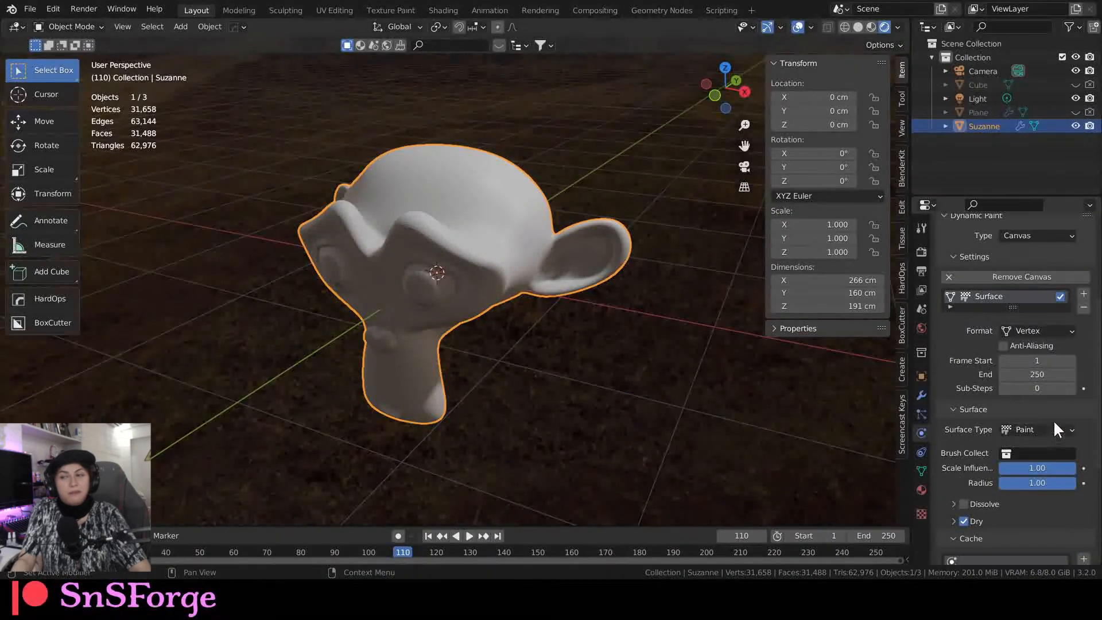
pyautogui.click(1054, 429)
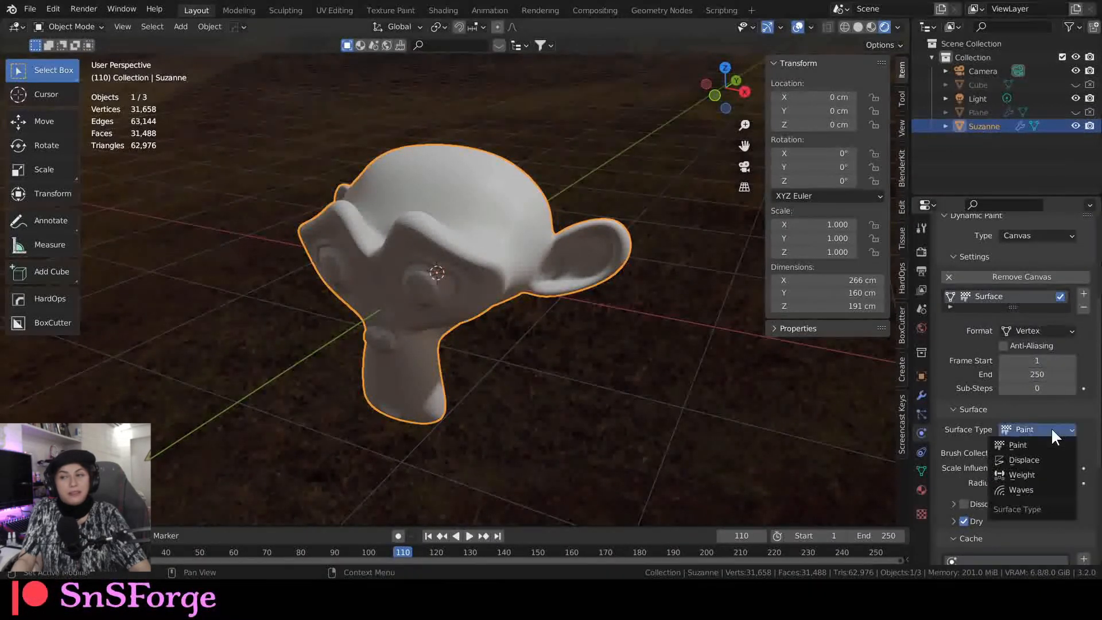
pyautogui.click(1042, 487)
# - Unhide the cube and move it clear of the monkey head, to about X 118, Y 149, Z 175 cm
pyautogui.keyDown('shift'); pyautogui.moveTo(443, 201); pyautogui.dragTo(304, 274, button='middle'); pyautogui.keyUp('shift')
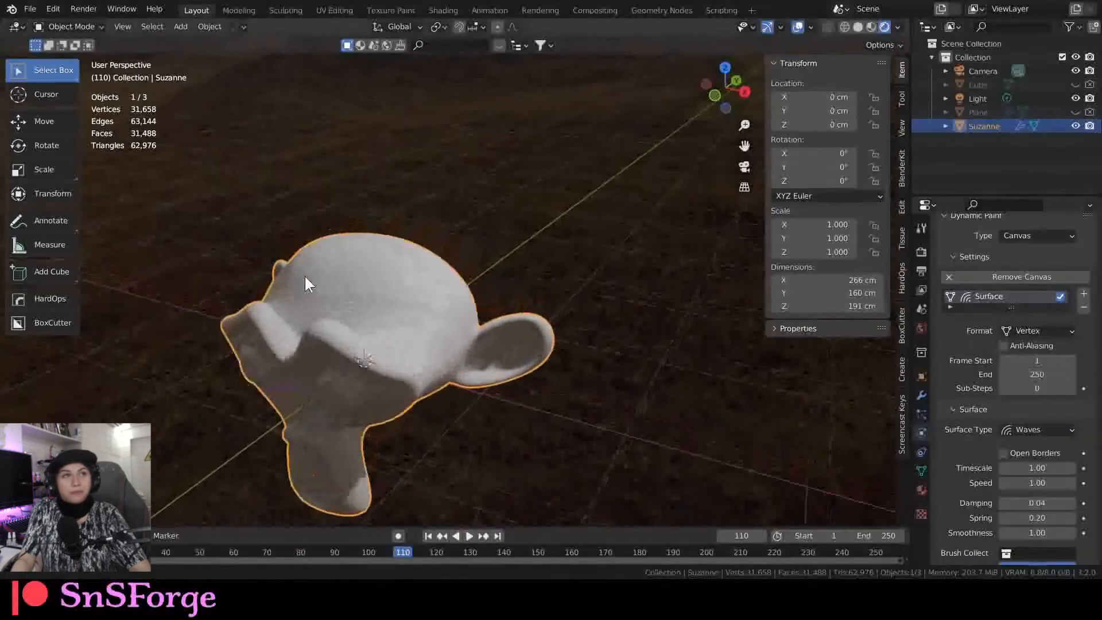
pyautogui.click(181, 26)
pyautogui.moveTo(183, 40)
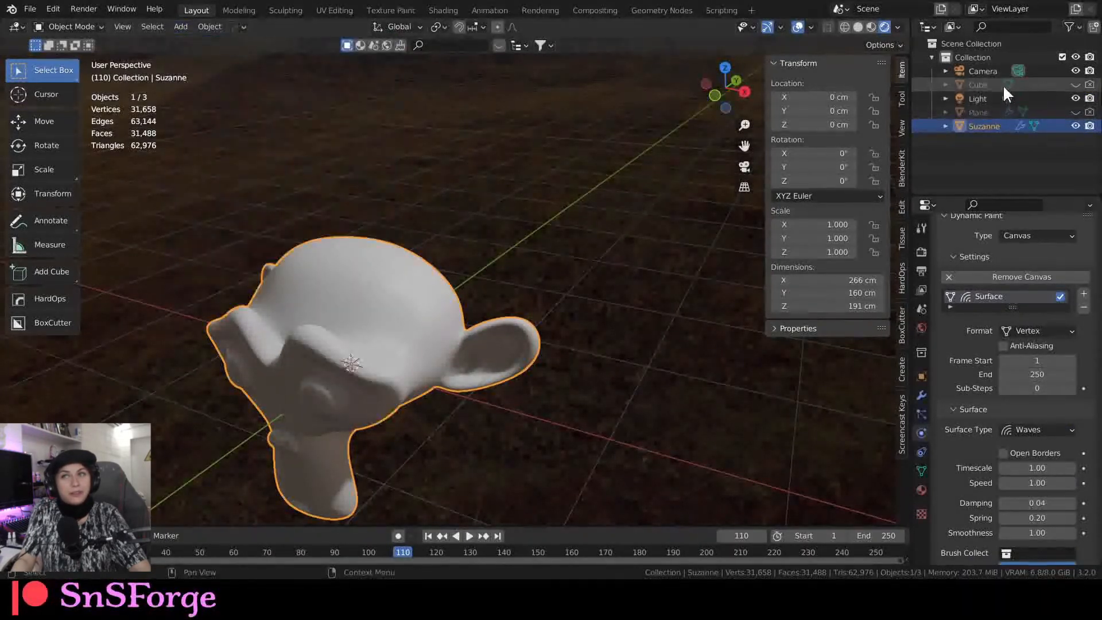
pyautogui.click(1076, 84)
pyautogui.click(977, 85)
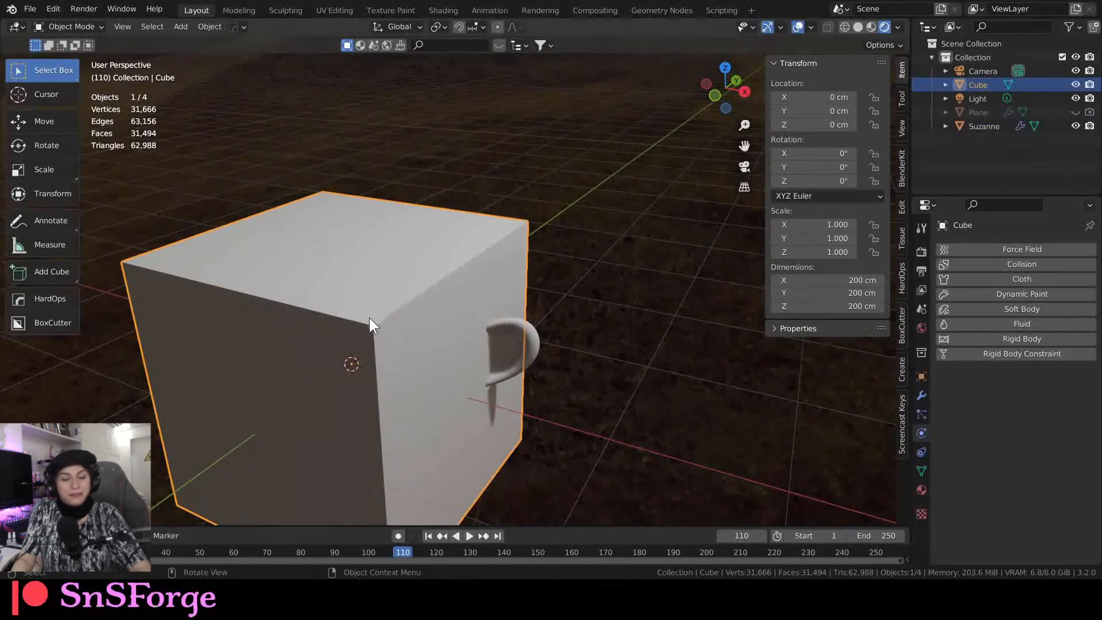
pyautogui.press('g')
pyautogui.click(457, 228)
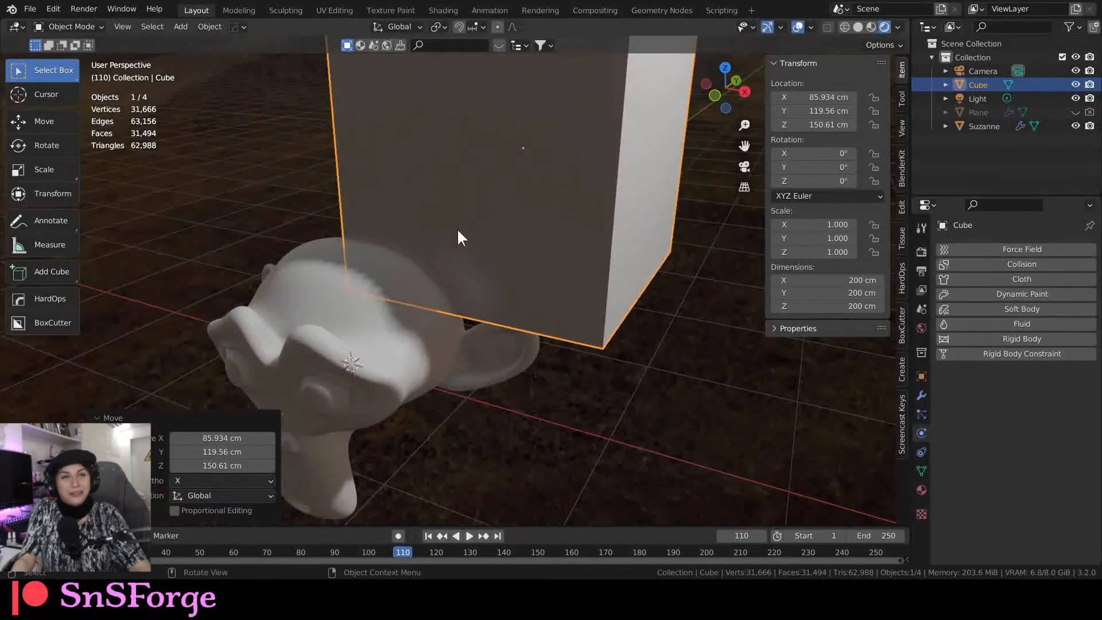
pyautogui.keyDown('shift'); pyautogui.moveTo(458, 229); pyautogui.dragTo(323, 301, button='middle'); pyautogui.keyUp('shift')
pyautogui.press('g')
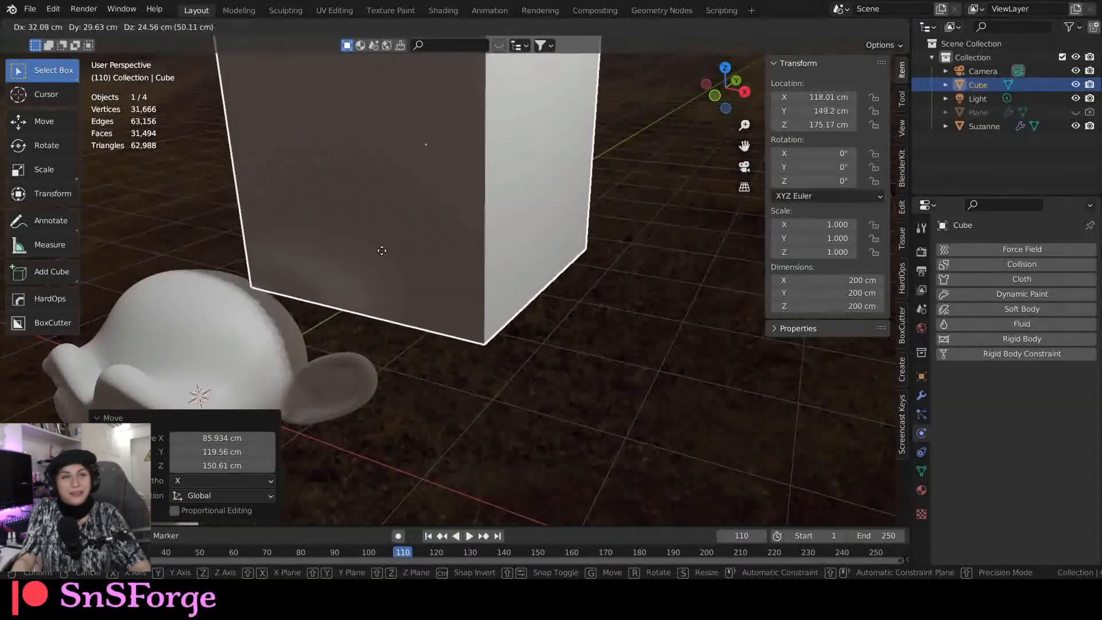
pyautogui.click(382, 250)
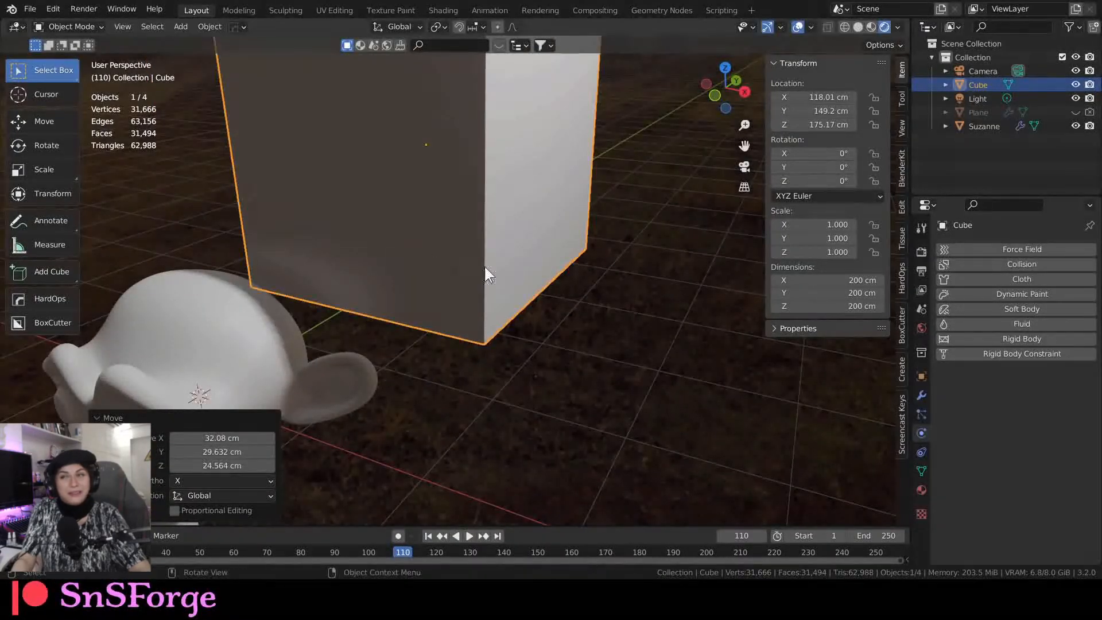
# - Enable Dynamic Paint physics on the cube, set its type to Brush and add the brush
pyautogui.click(1021, 293)
pyautogui.click(1052, 392)
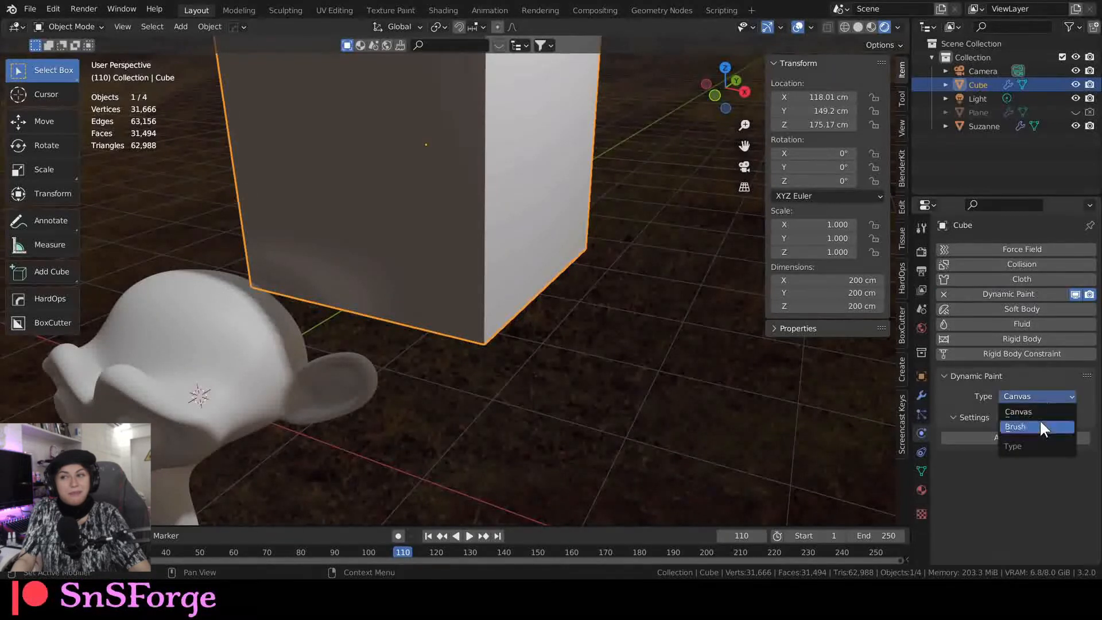
pyautogui.click(1039, 419)
pyautogui.click(1039, 437)
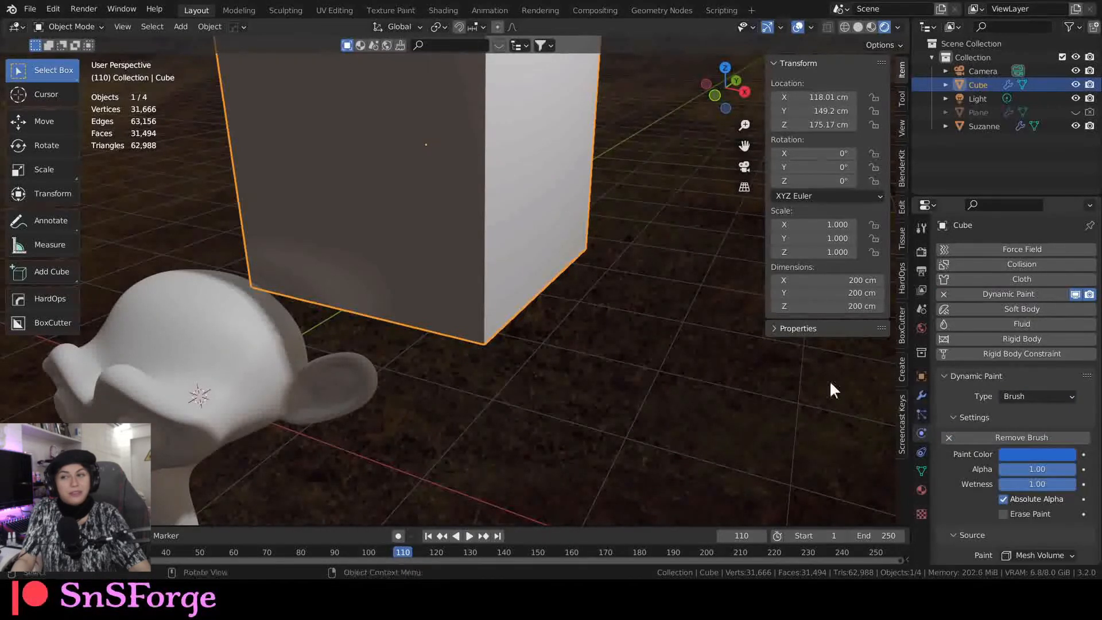
# - Play the animation from frame 1 and sweep the cube through the monkey head, ending at about X 183, Y 193, Z 190 cm
pyautogui.moveTo(470, 381); pyautogui.dragTo(469, 386, button='middle')
pyautogui.click(428, 536)
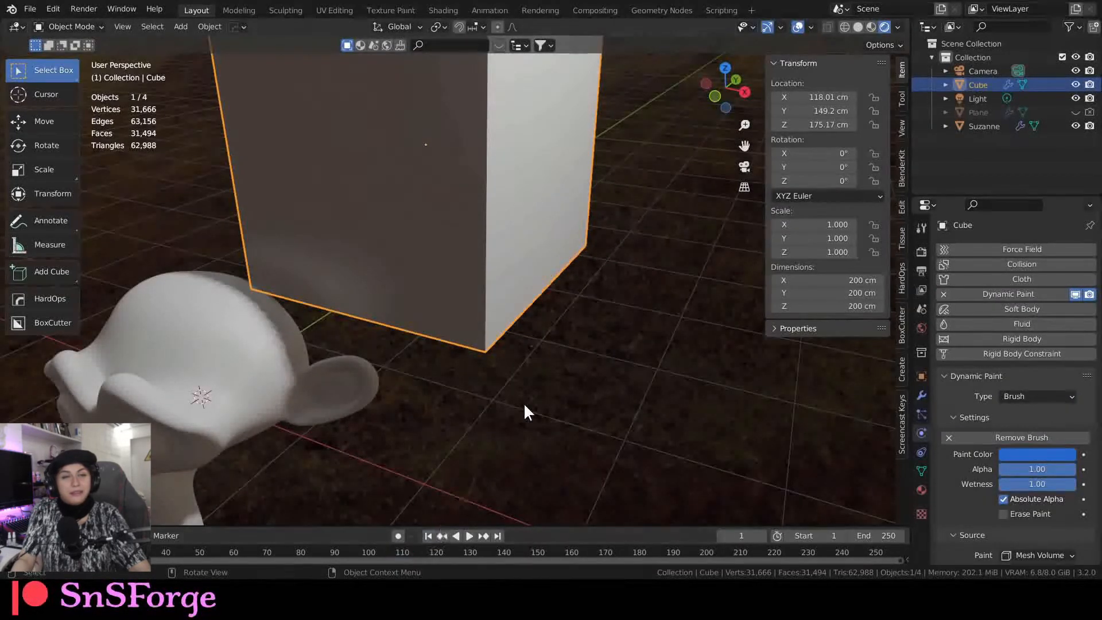
pyautogui.press('space')
pyautogui.press('g')
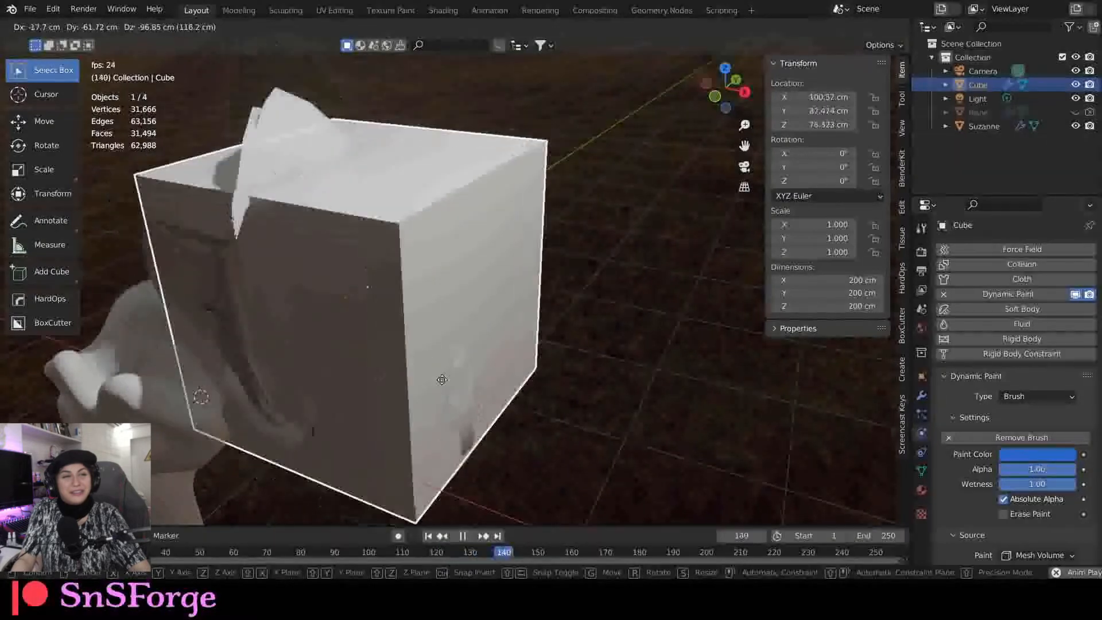
pyautogui.click(575, 221)
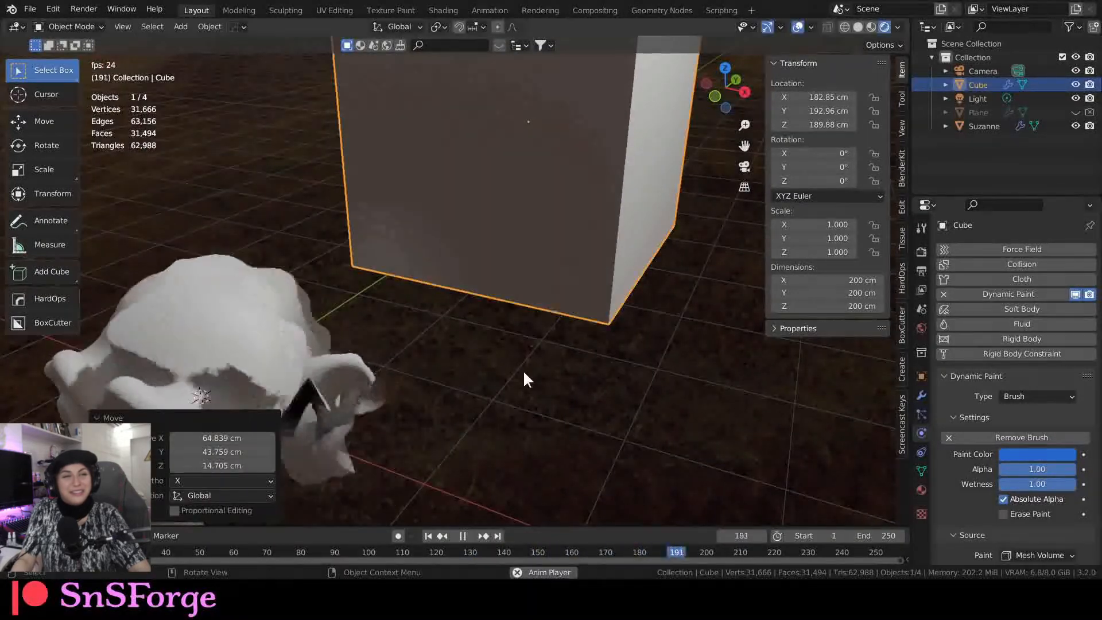
# - Move the cube past the monkey head again during playback, placing it at about X 223, Y 189, Z 142 cm
pyautogui.moveTo(524, 376); pyautogui.dragTo(545, 130, button='middle')
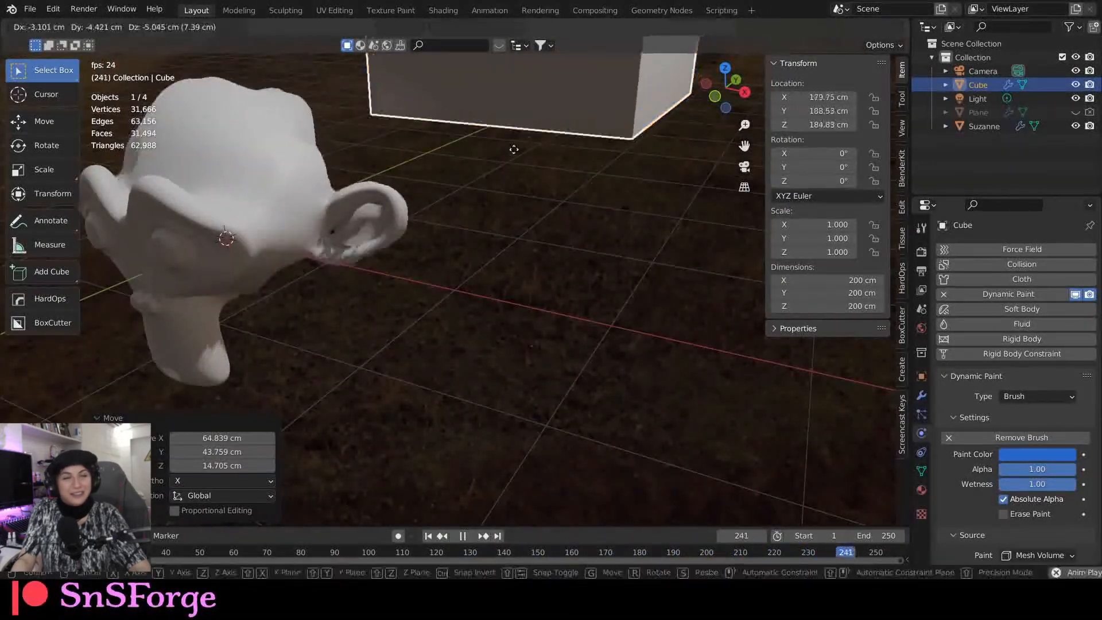
pyautogui.press('g')
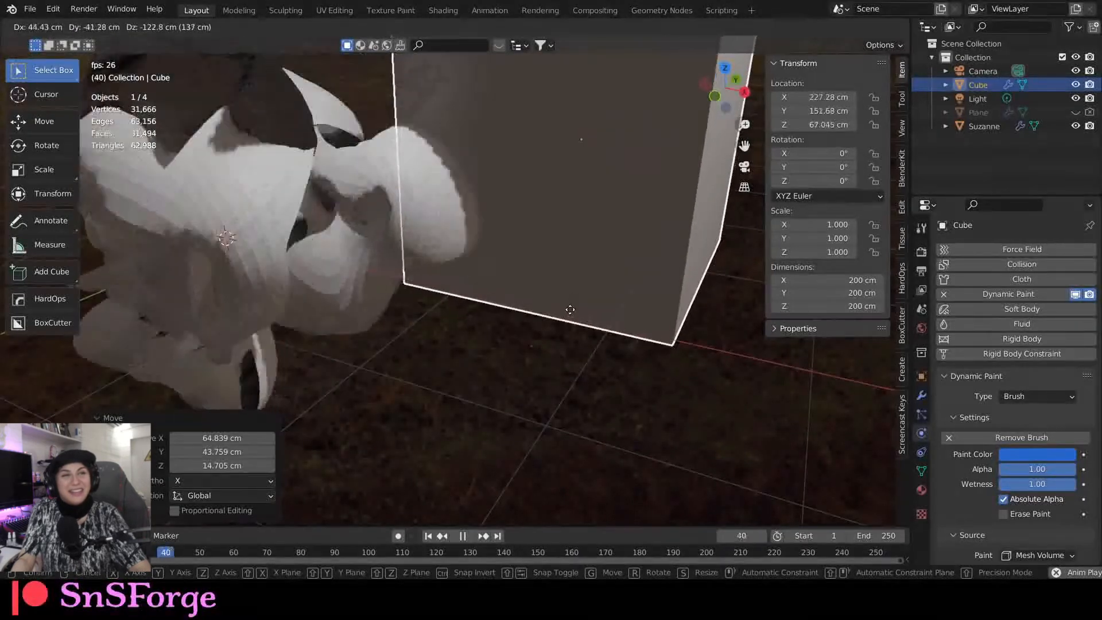
pyautogui.click(594, 198)
# - Shade the cube smooth and try another sweep of it through the monkey head during playback
pyautogui.rightClick(291, 219)
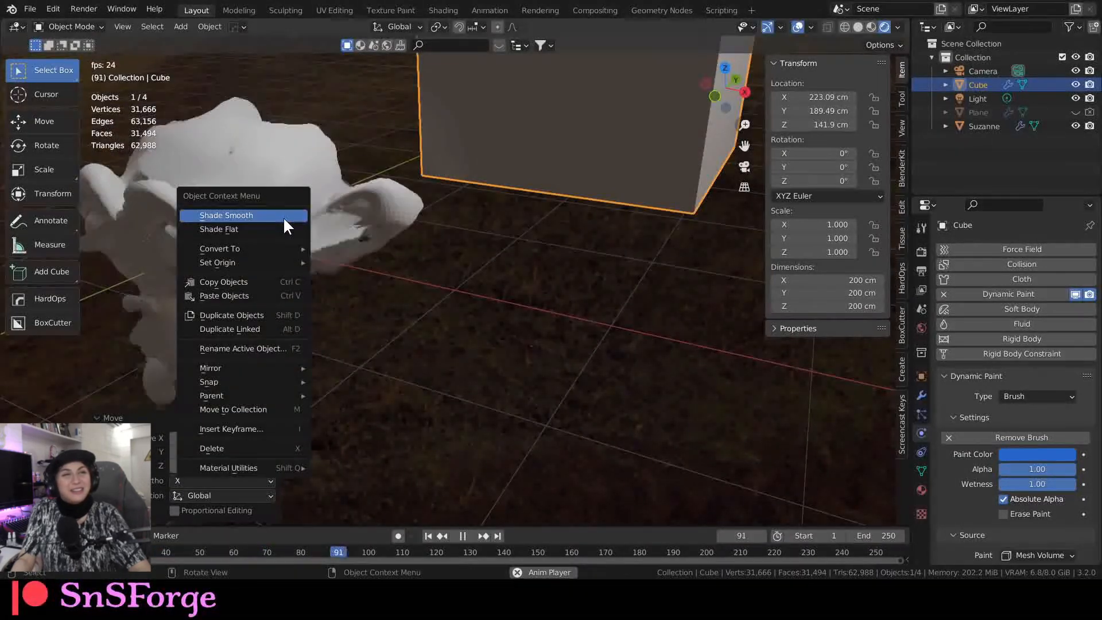
pyautogui.click(283, 216)
pyautogui.press('g')
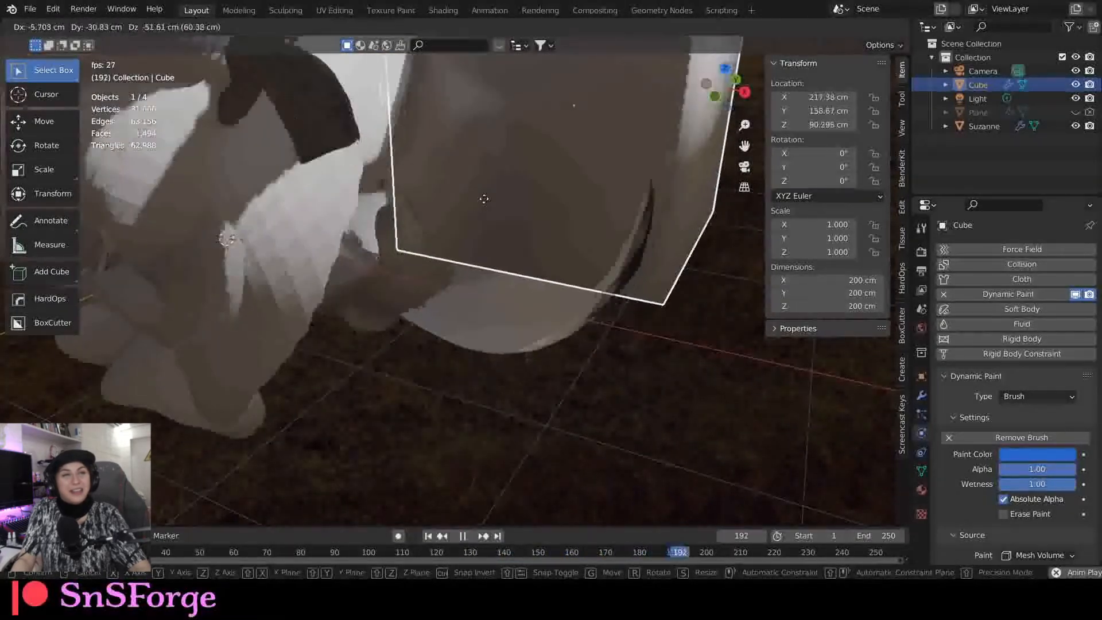
pyautogui.rightClick(498, 199)
pyautogui.scroll(-5, 410, 322)
pyautogui.moveTo(410, 324)
pyautogui.mouseDown(button='middle')
pyautogui.moveTo(432, 322)
pyautogui.moveTo(426, 330)
pyautogui.mouseUp(button='middle')
pyautogui.scroll(4, 433, 322)
pyautogui.scroll(-2, 427, 327)
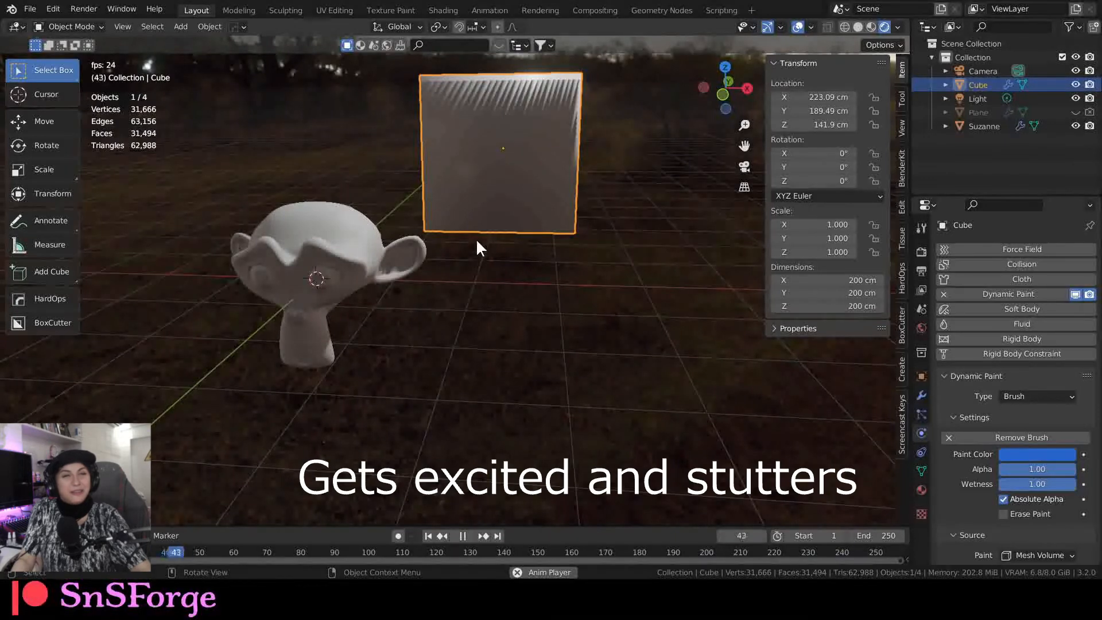
# - Lower the cube and place it beside the monkey's ear, at about X 264, Y -7, Z -38 cm
pyautogui.press('g')
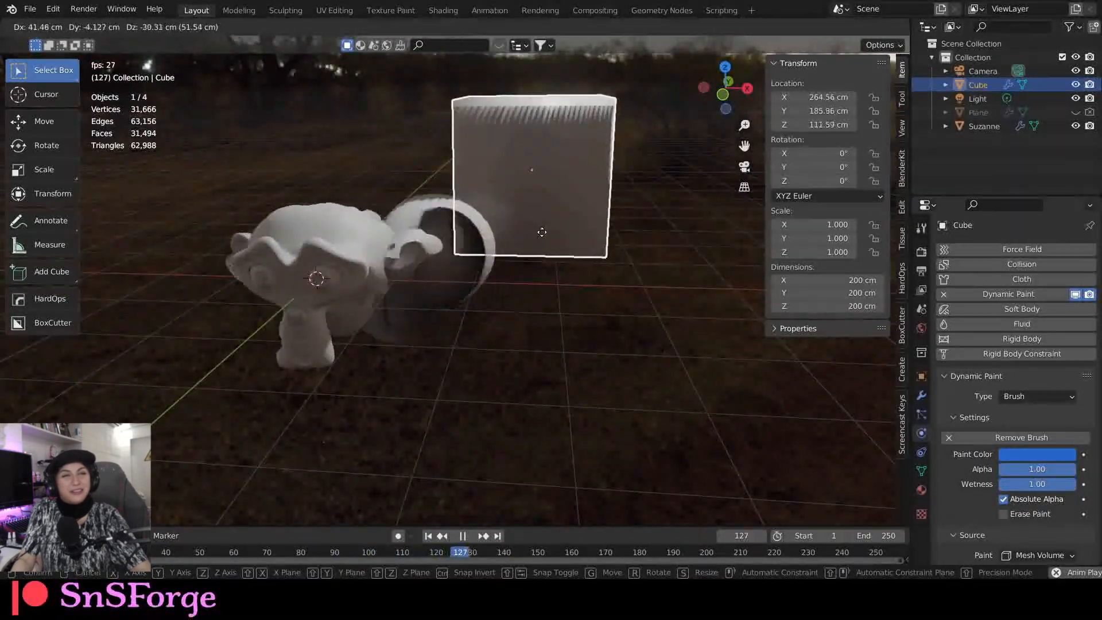
pyautogui.click(541, 344)
pyautogui.moveTo(474, 391)
pyautogui.mouseDown(button='middle')
pyautogui.moveTo(329, 449)
pyautogui.moveTo(473, 391)
pyautogui.mouseUp(button='middle')
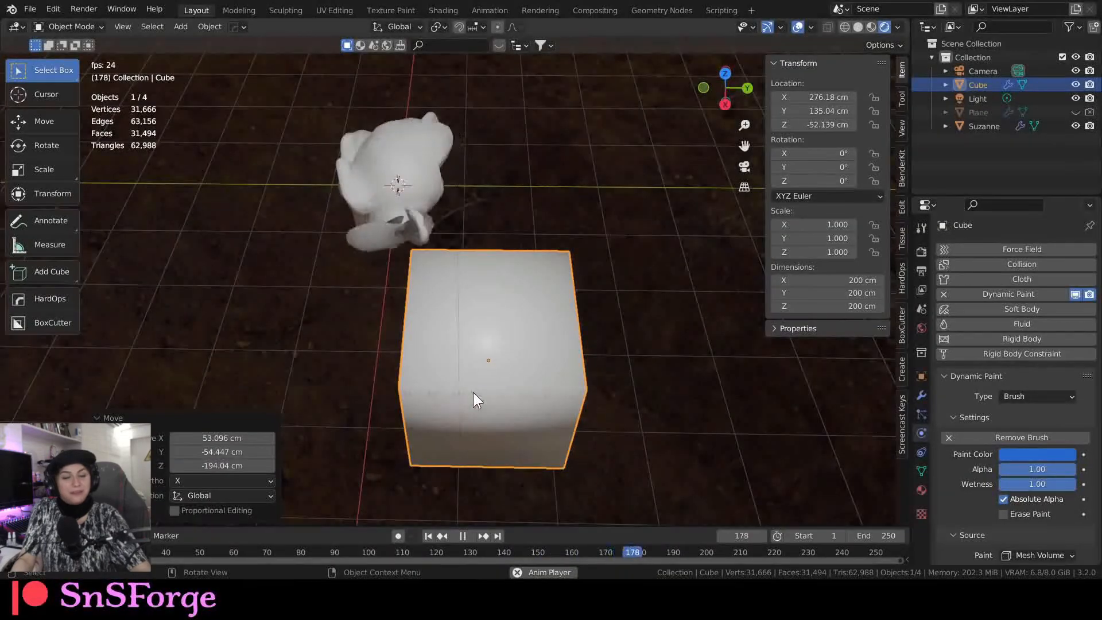
pyautogui.press('g')
pyautogui.click(363, 376)
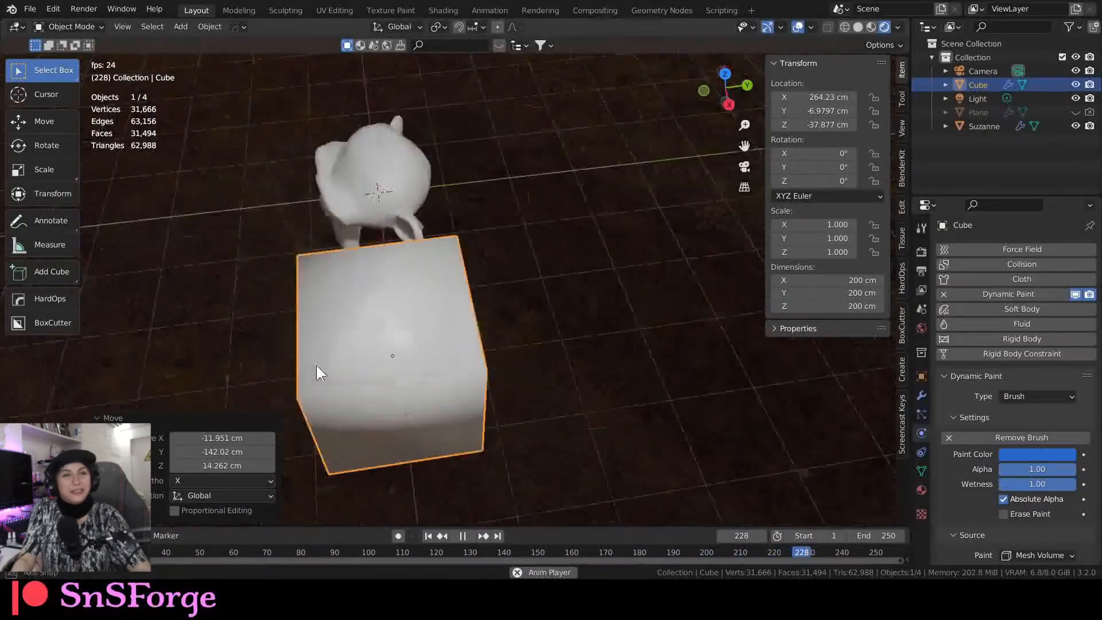
pyautogui.moveTo(315, 365); pyautogui.dragTo(413, 315, button='middle')
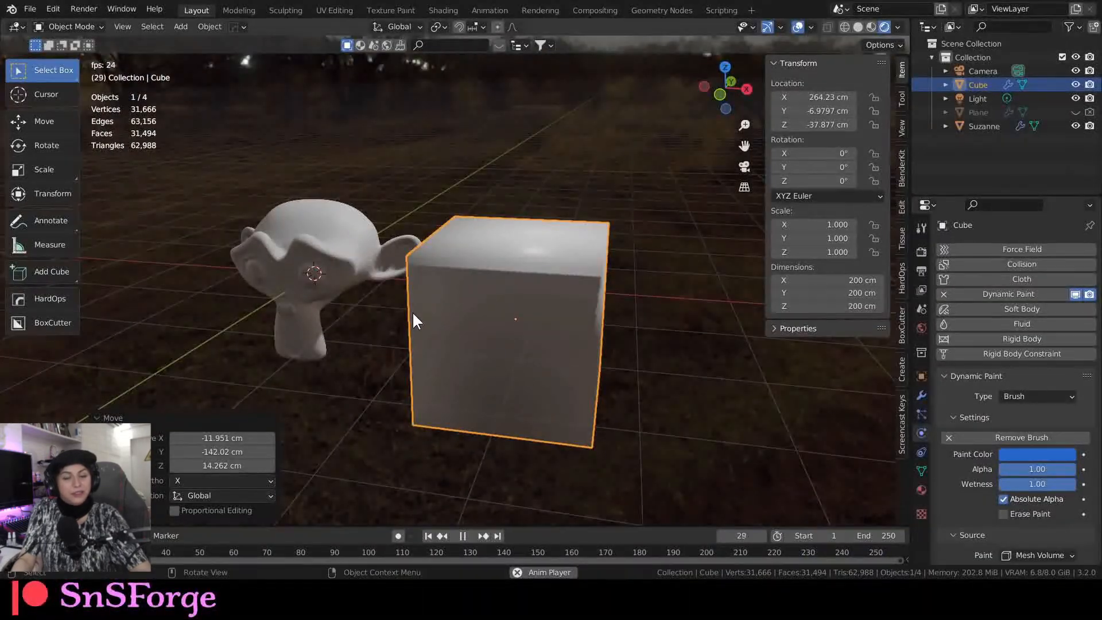
# - Sweep the cube through the monkey head with Y movement locked, ending at about X 393, Z 9 cm
pyautogui.press('g')
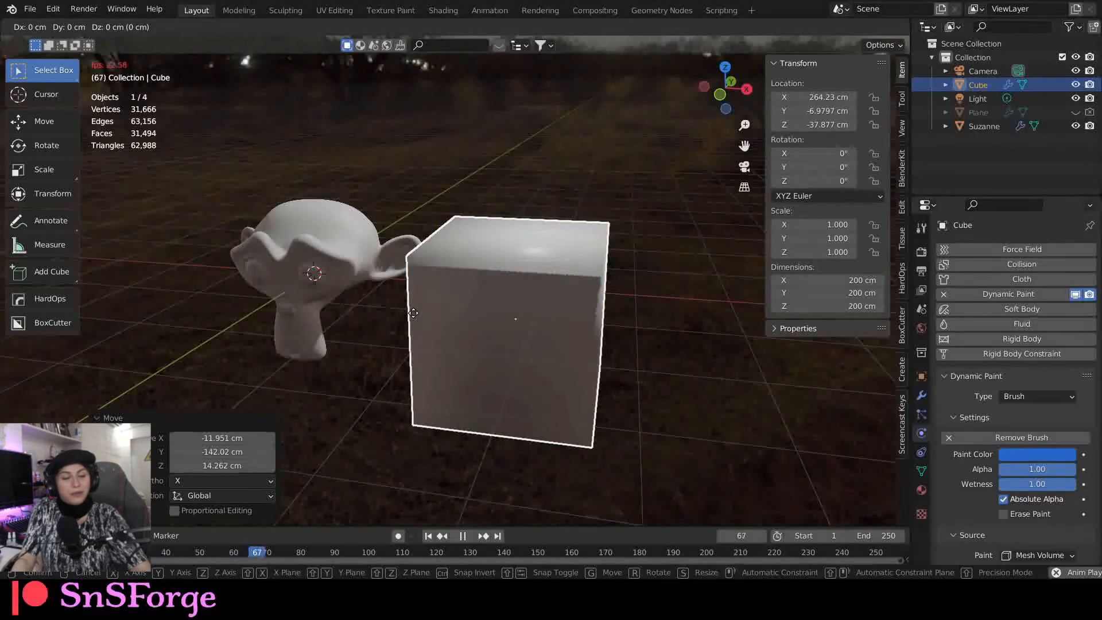
pyautogui.hotkey('shift', 'y')
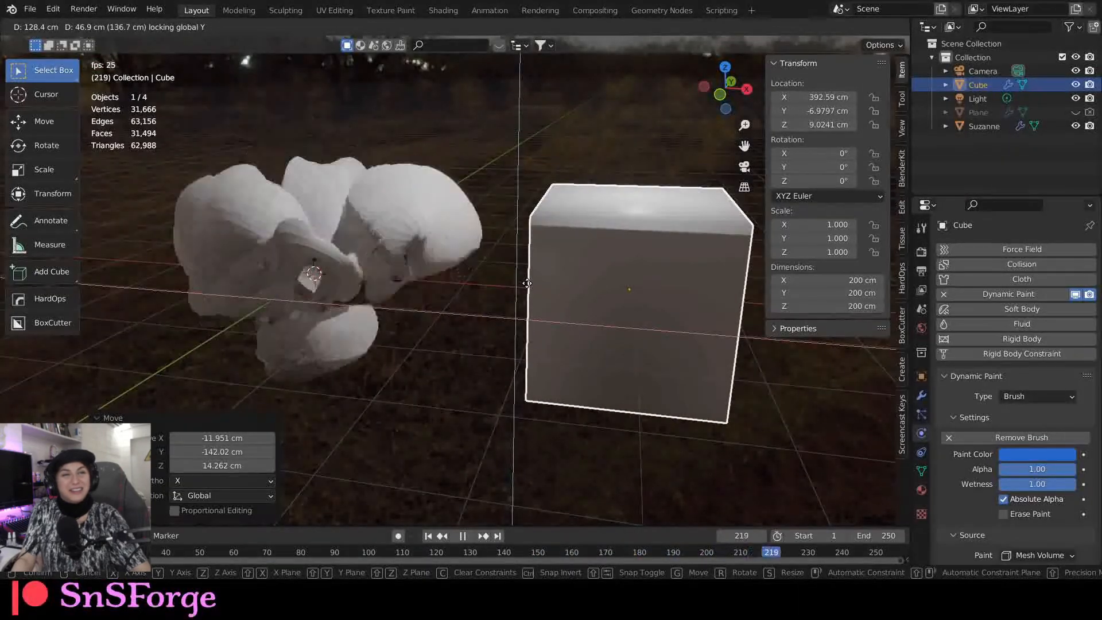
pyautogui.click(526, 281)
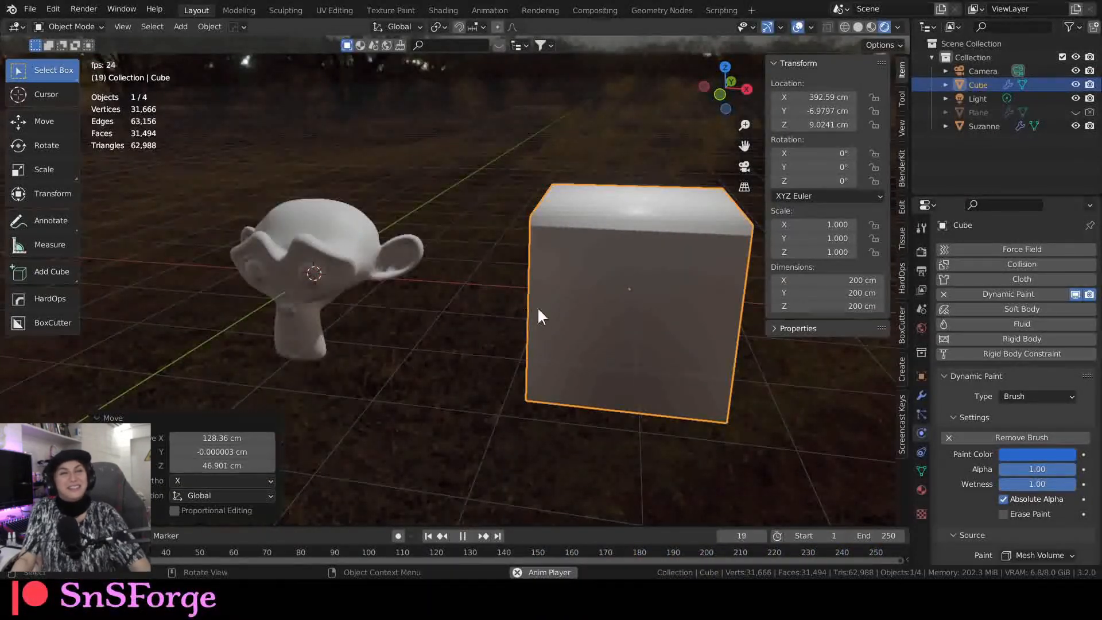
# - Sweep the cube across to the monkey's other side and back, ending at about X 365, Y -12, Z 17 cm
pyautogui.press('g')
pyautogui.click(374, 270)
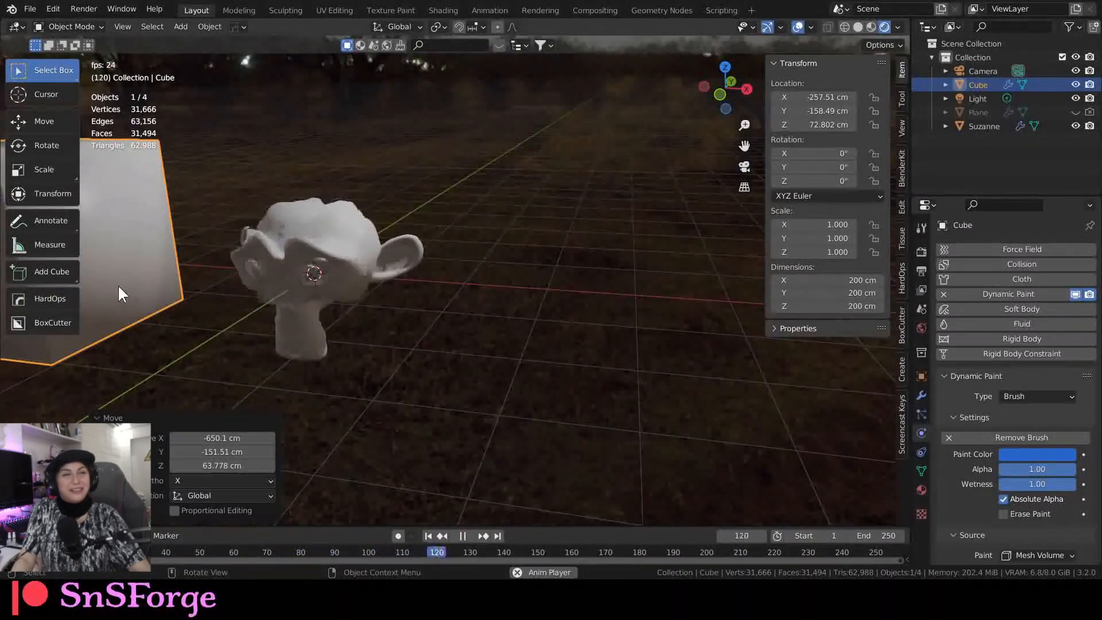
pyautogui.press('g')
pyautogui.click(685, 329)
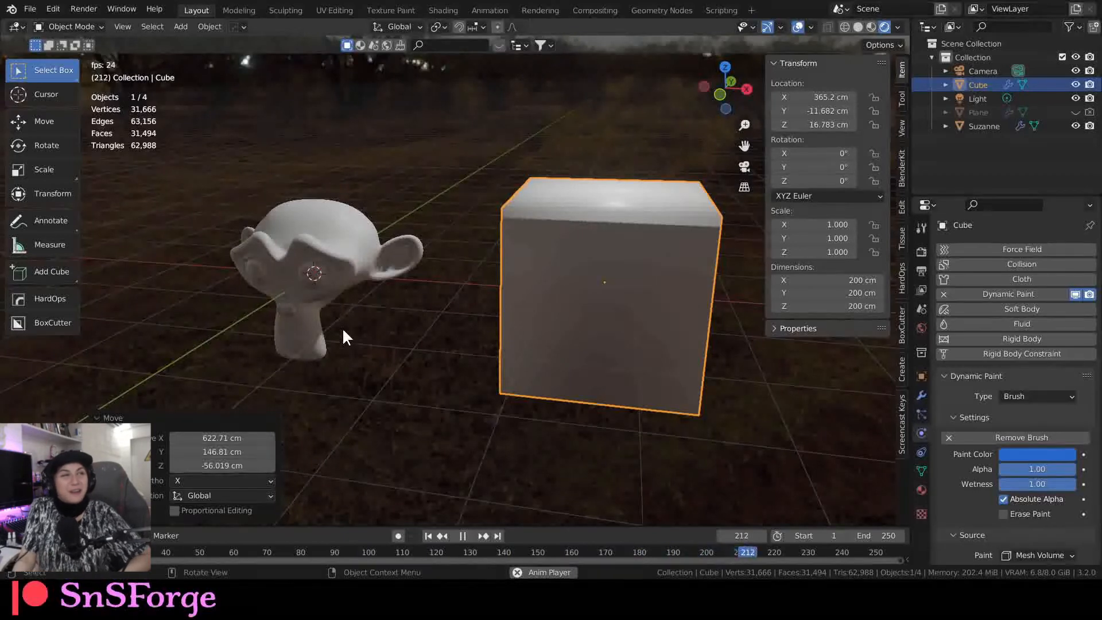
# - Stop the animation playback at frame 142 with the monkey head and cube both in view
pyautogui.scroll(-3, 346, 330)
pyautogui.moveTo(359, 339); pyautogui.dragTo(379, 329, button='middle')
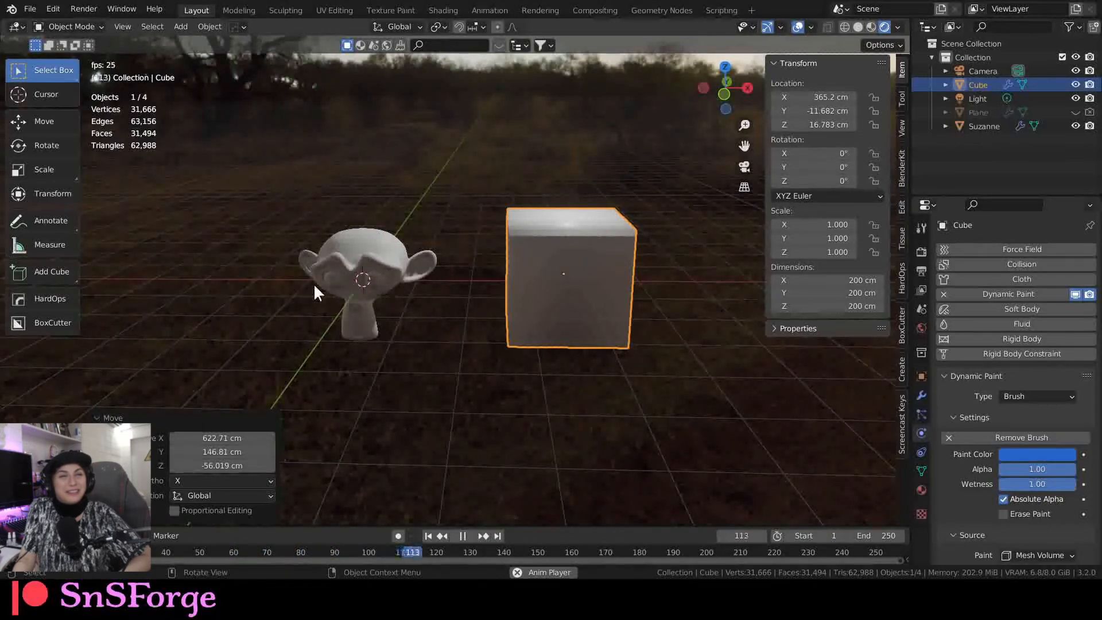
pyautogui.press('space')
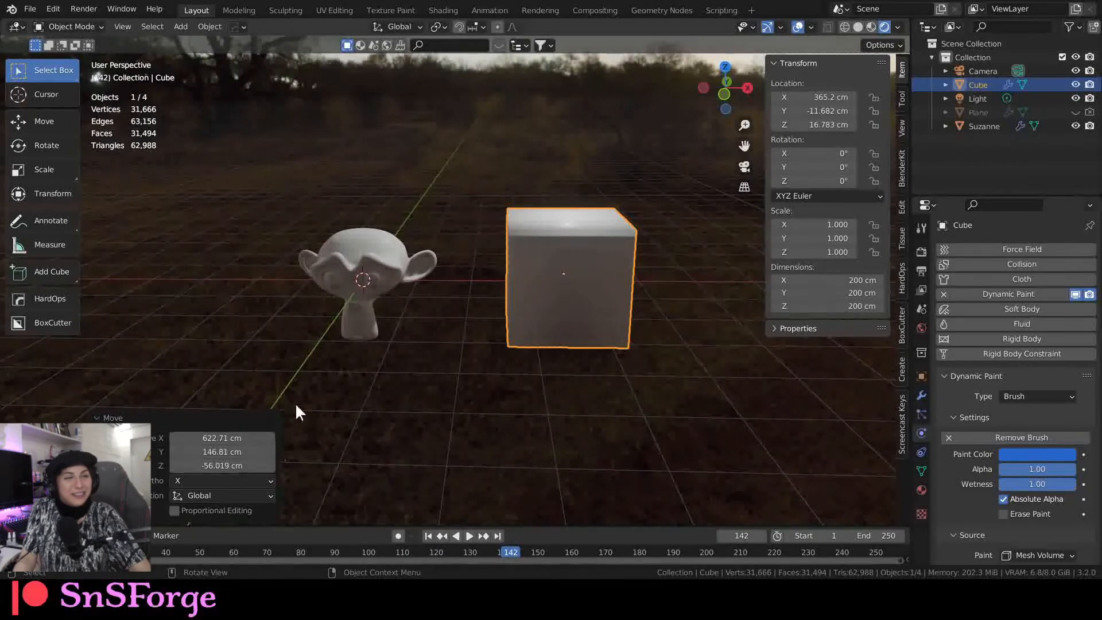
pyautogui.moveTo(297, 406); pyautogui.dragTo(379, 377, button='middle')
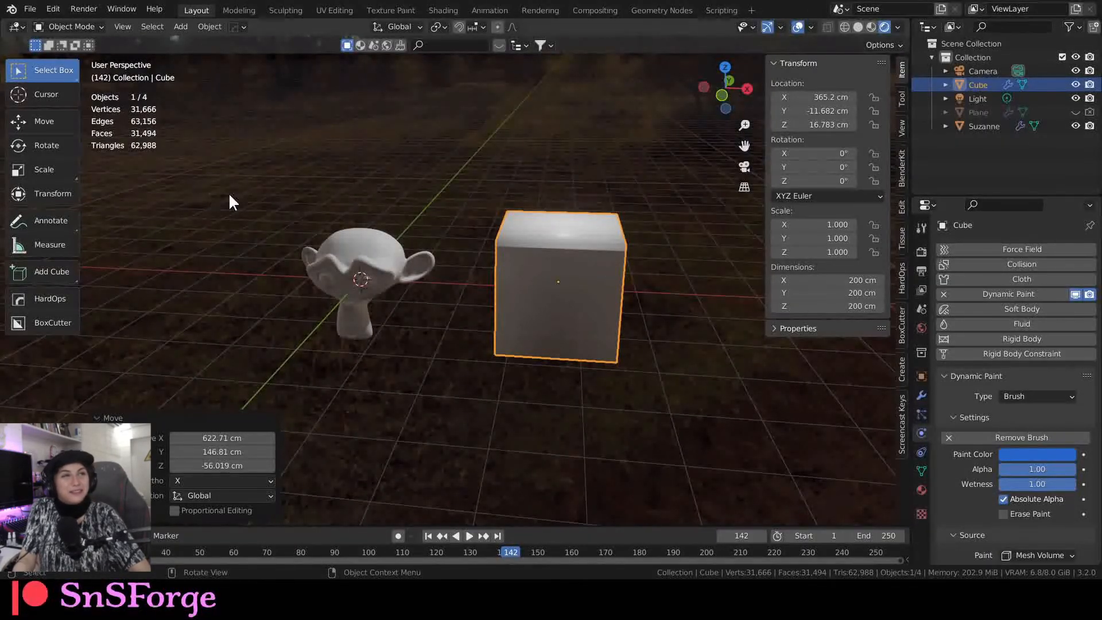
# - With playback stopped, move the cube to the monkey's other side, then over the head at about X 100, Y -51, Z 36 cm
pyautogui.moveTo(497, 313); pyautogui.dragTo(104, 313)
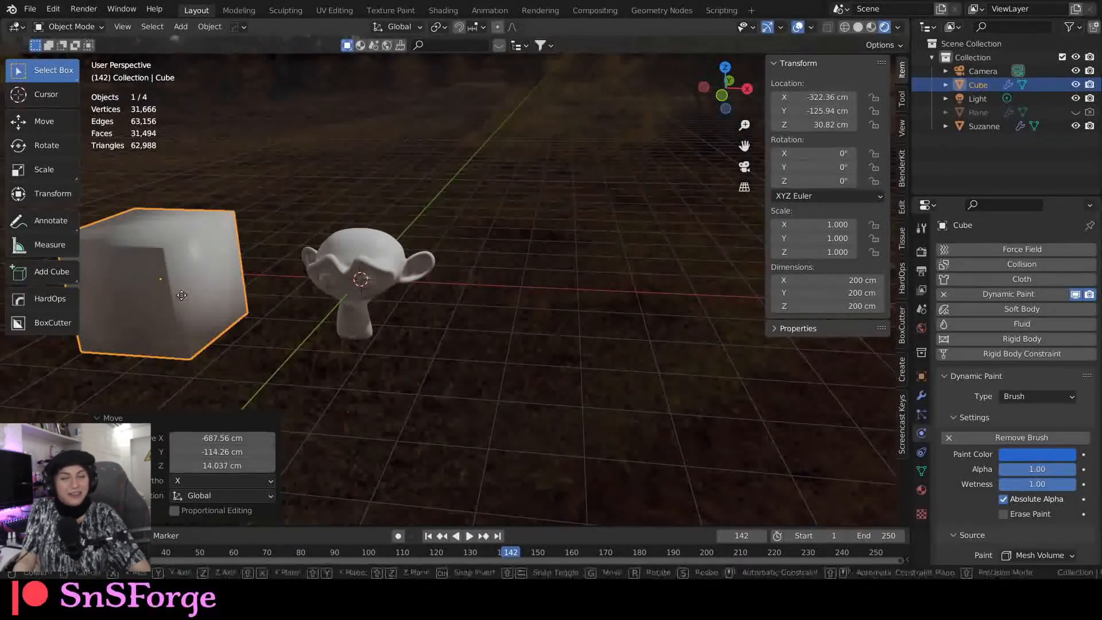
pyautogui.press('g')
pyautogui.click(485, 285)
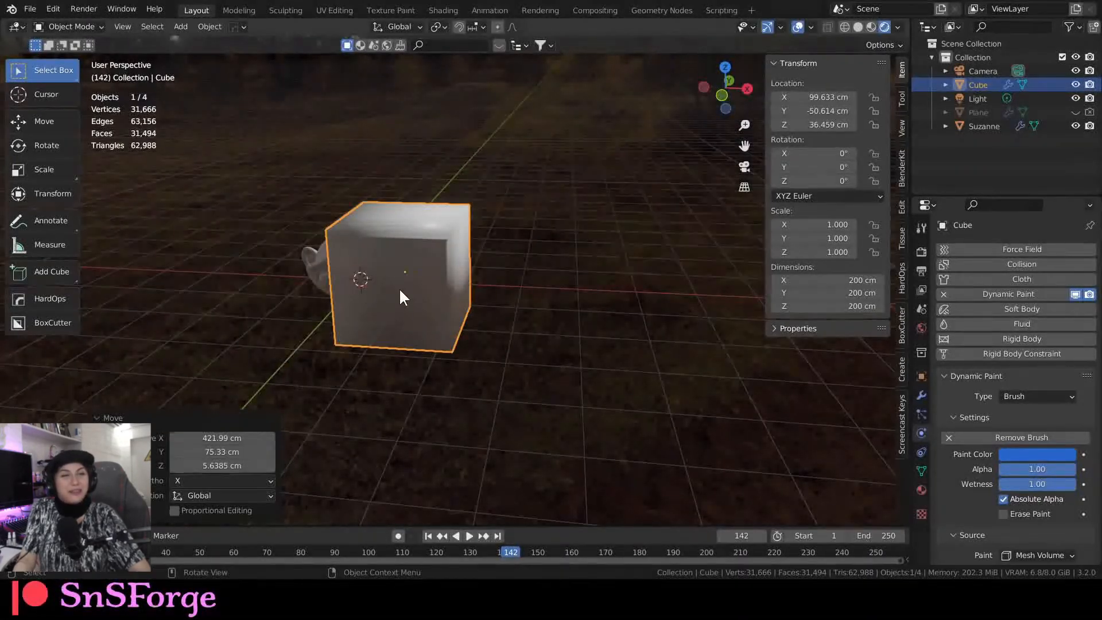
# - Resume playback and pull the cube out of the monkey head, to about X -364, Y -127, Z 47 cm
pyautogui.press('space')
pyautogui.press('g')
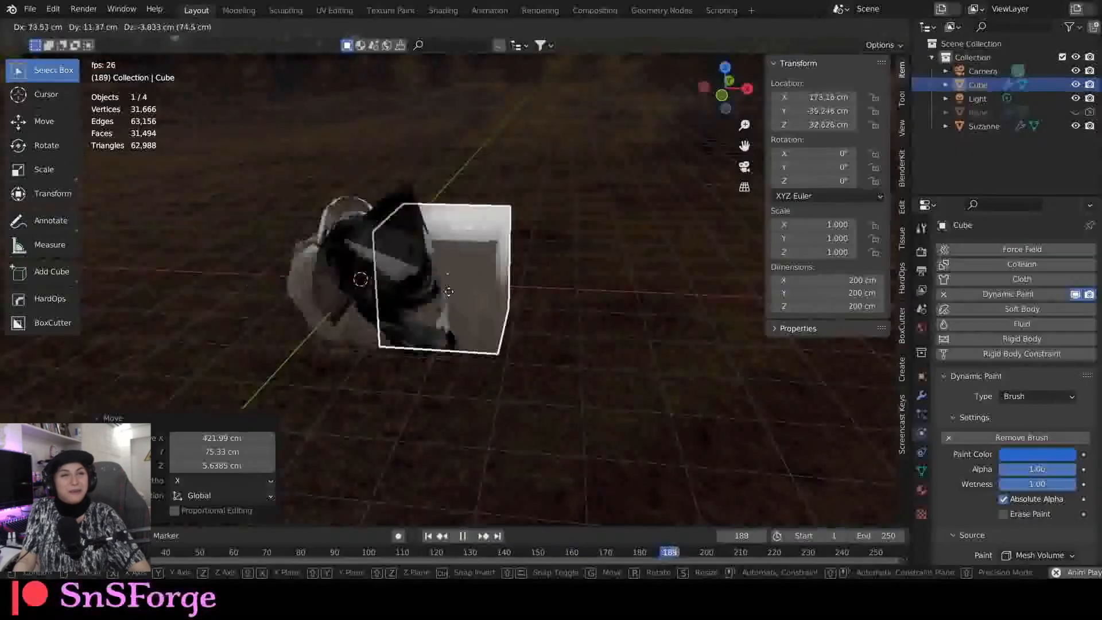
pyautogui.click(173, 285)
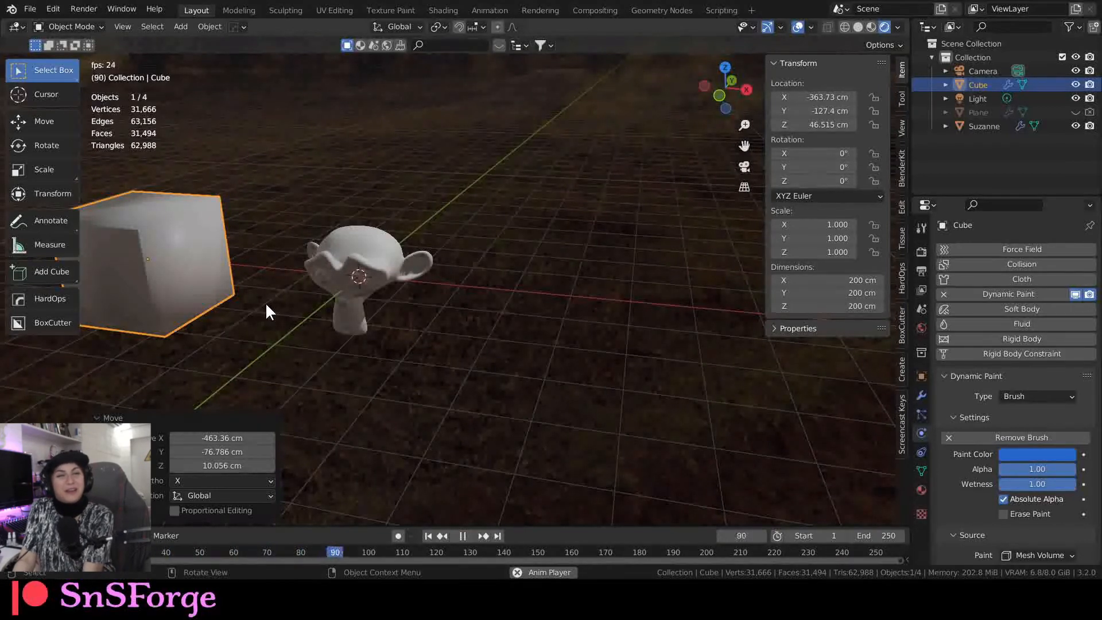
pyautogui.moveTo(266, 305); pyautogui.dragTo(279, 308, button='middle')
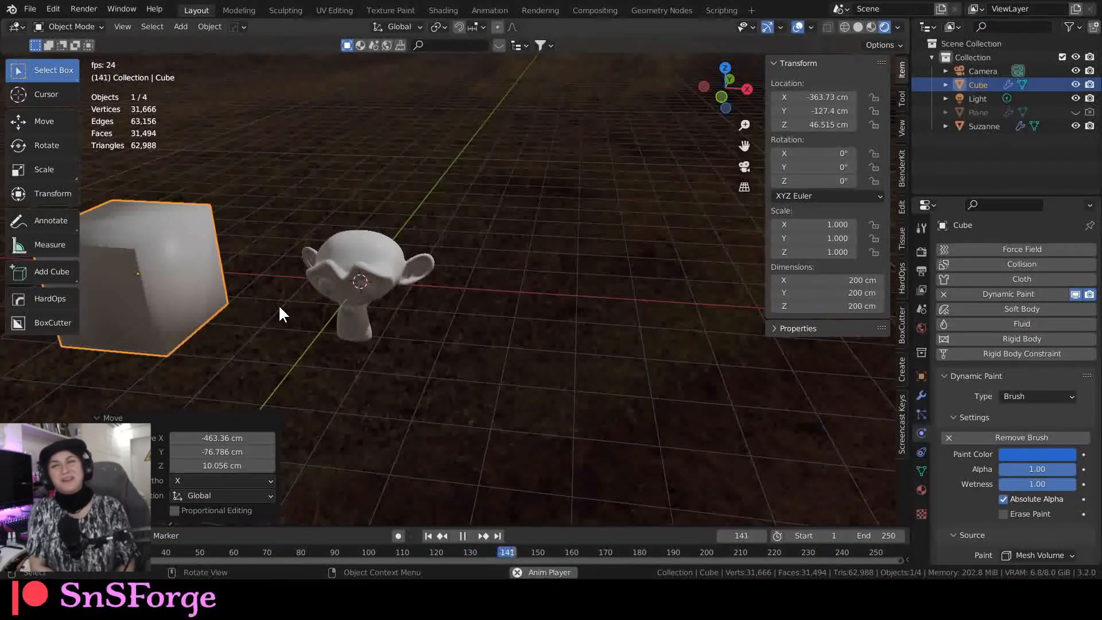